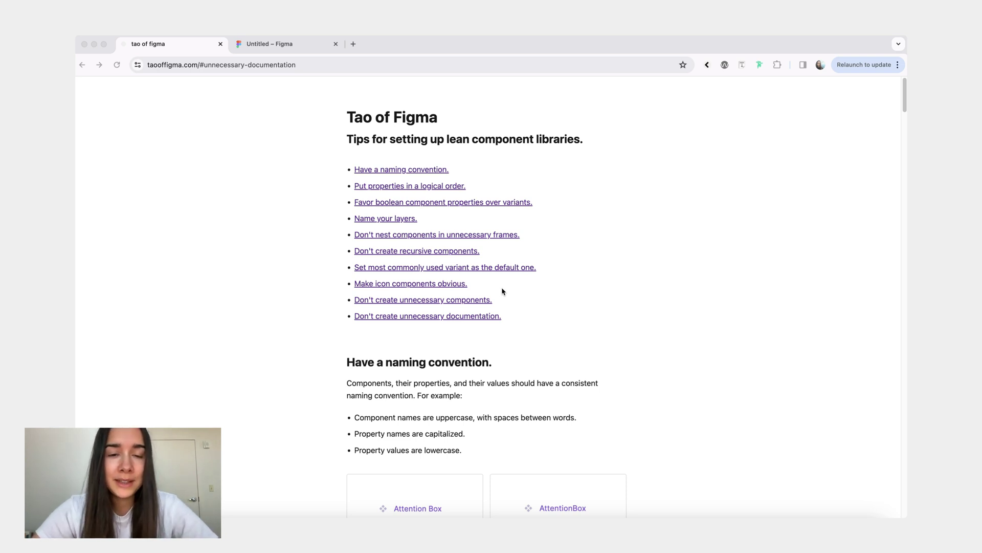
Scroll the Tao of Figma page to 'Have a naming convention' with its Do/Don't component-name examples
{"action": "left_click", "coordinate": [463, 160]}
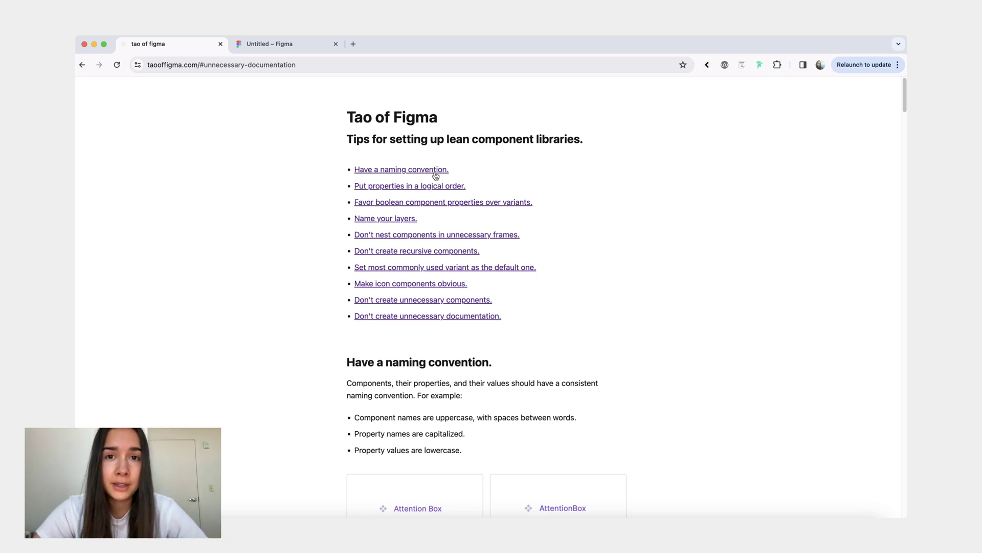
{"action": "scroll", "coordinate": [436, 175], "scroll_direction": "down", "scroll_amount": 5}
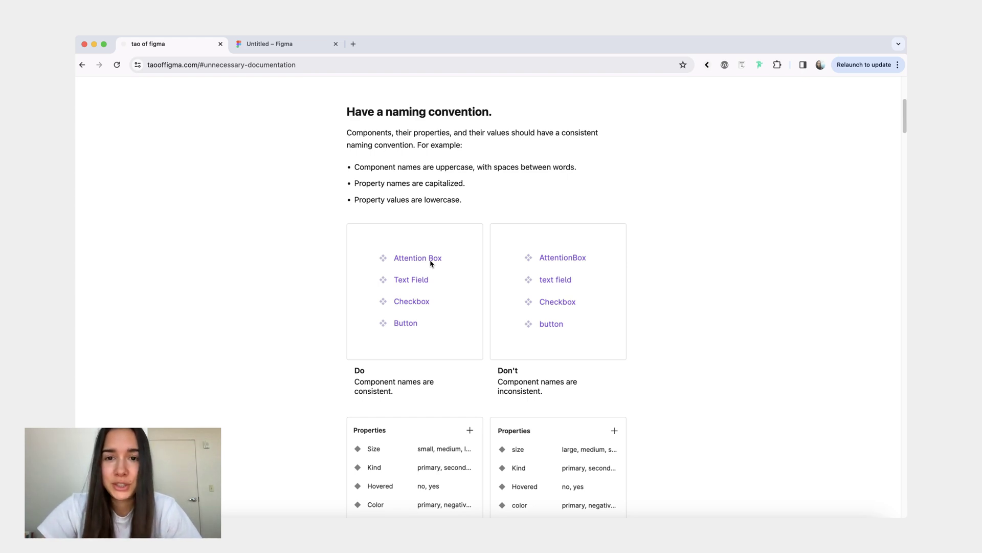
{"action": "scroll", "coordinate": [431, 263], "scroll_direction": "down", "scroll_amount": 1}
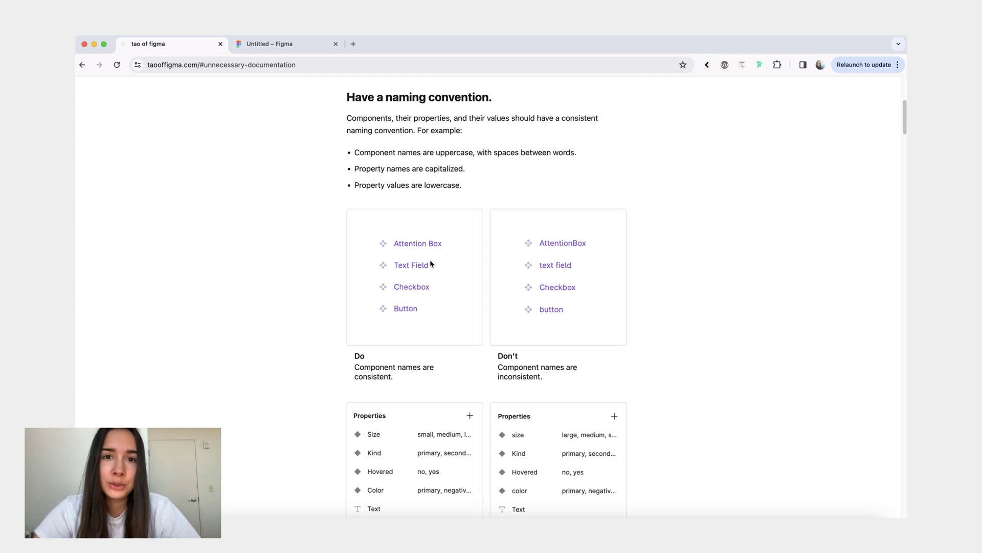
Scroll past the Properties and Edit variant property examples to the hidden-component naming examples
{"action": "scroll", "coordinate": [364, 385], "scroll_direction": "down", "scroll_amount": 5}
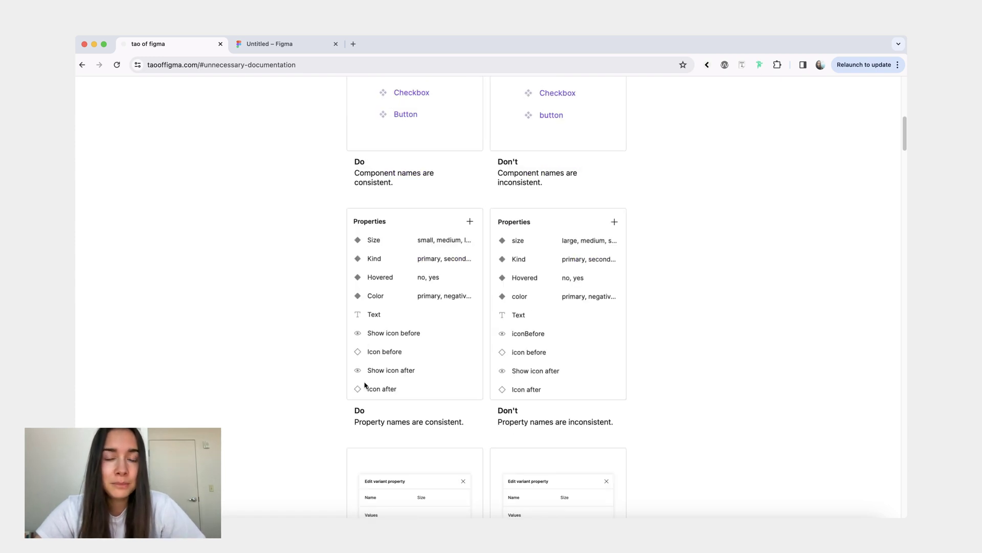
{"action": "scroll", "coordinate": [675, 326], "scroll_direction": "down", "scroll_amount": 2}
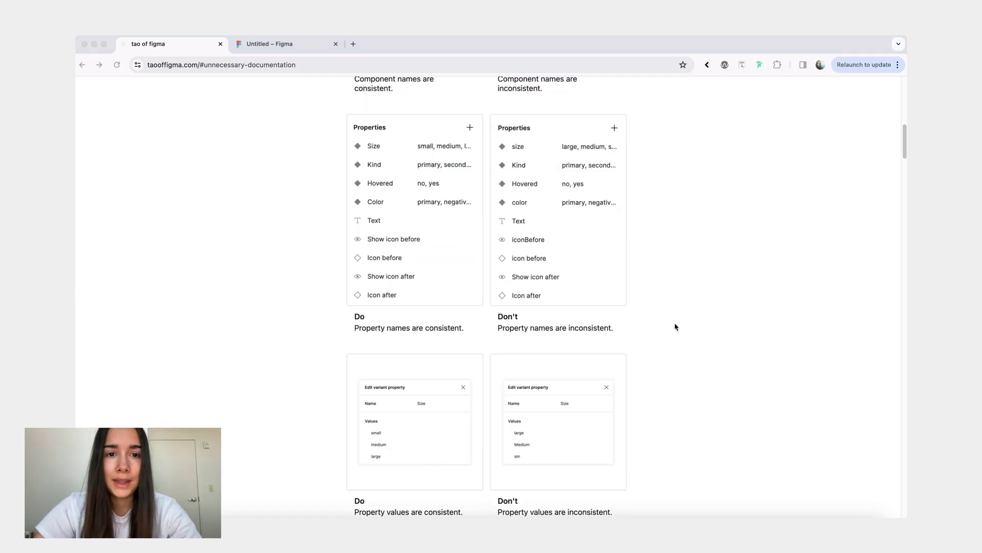
{"action": "scroll", "coordinate": [676, 327], "scroll_direction": "down", "scroll_amount": 1}
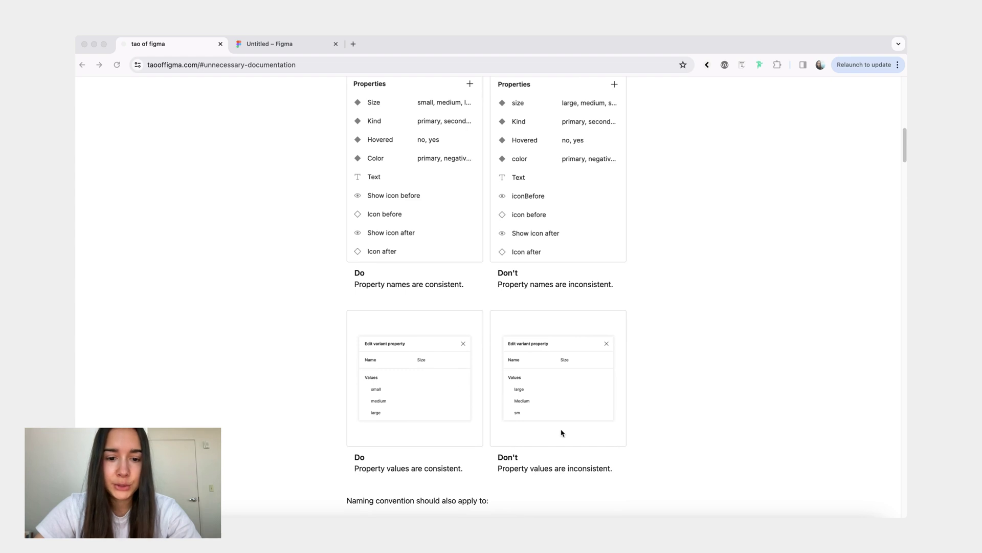
{"action": "scroll", "coordinate": [561, 433], "scroll_direction": "down", "scroll_amount": 5}
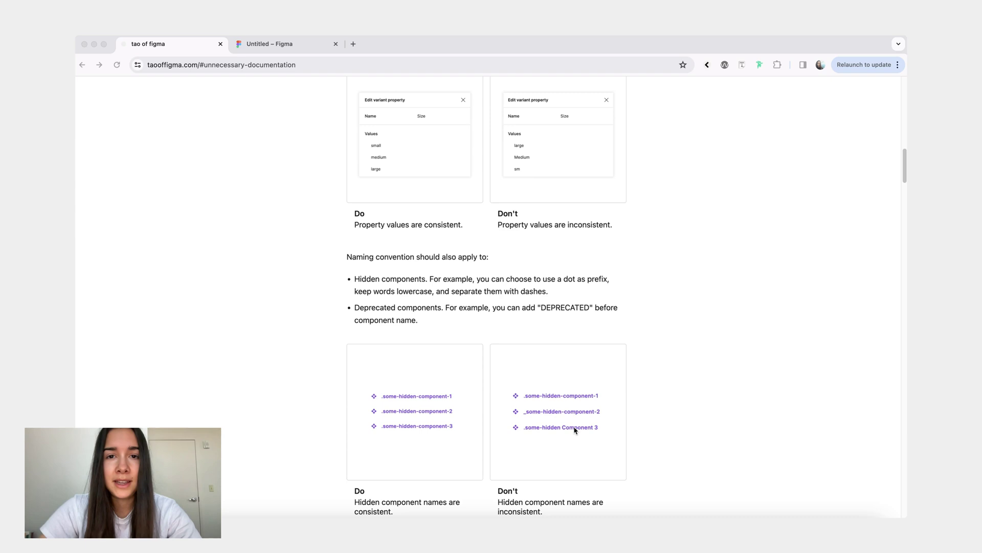
Scroll past the DEPRECATED Button/Checkbox/Text Field examples to 'Put properties in a logical order'
{"action": "scroll", "coordinate": [367, 204], "scroll_direction": "down", "scroll_amount": 2}
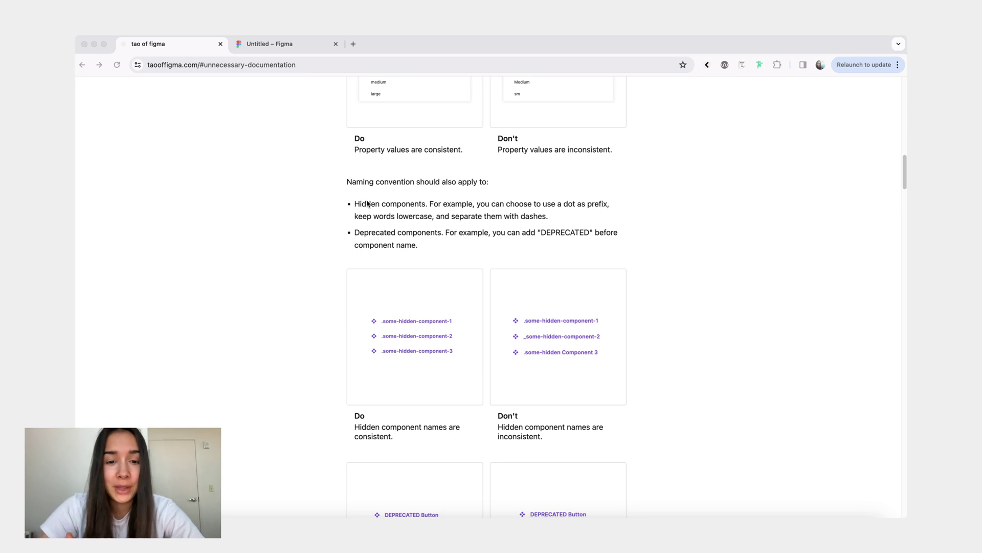
{"action": "scroll", "coordinate": [561, 220], "scroll_direction": "down", "scroll_amount": 2}
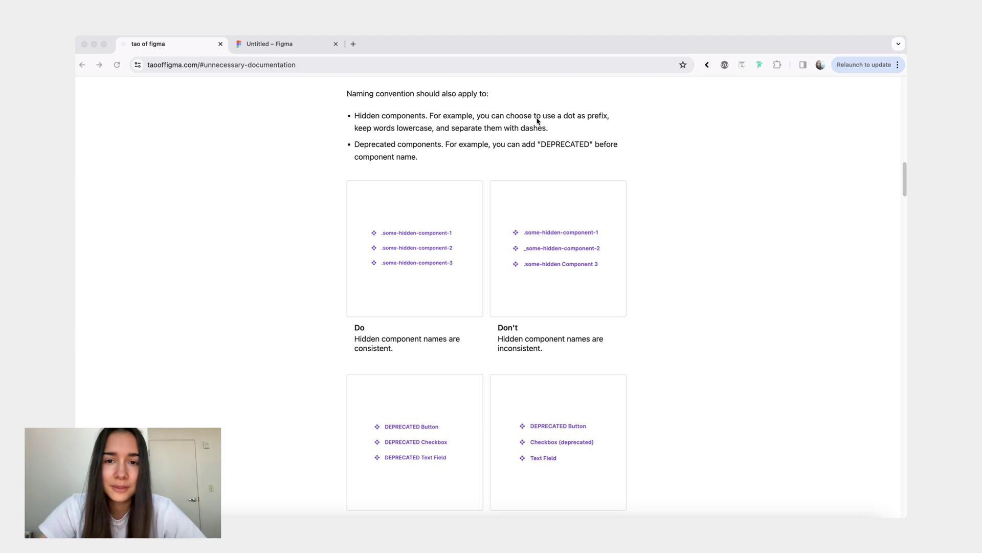
{"action": "scroll", "coordinate": [538, 121], "scroll_direction": "down", "scroll_amount": 5}
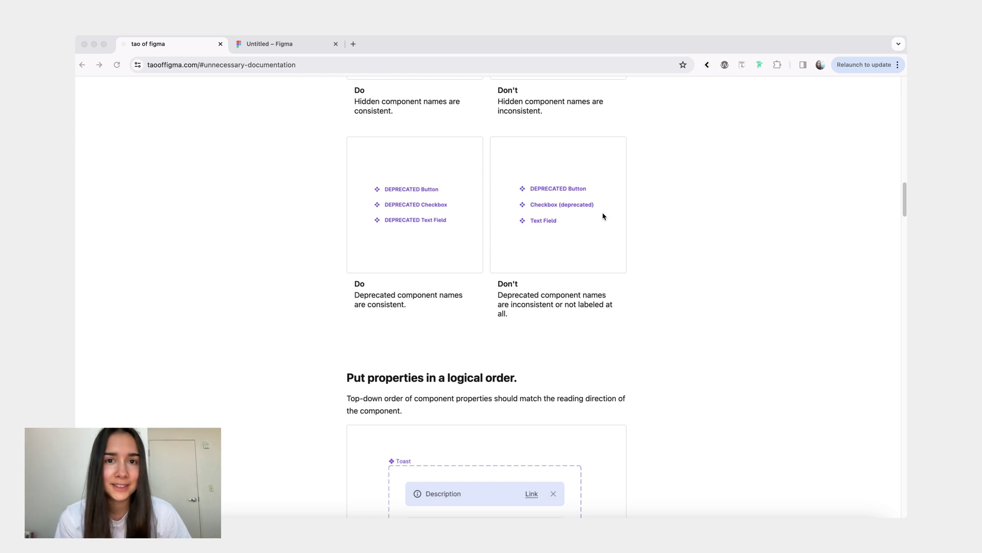
Switch from the tips page to the Untitled Figma file
{"action": "key", "text": "ctrl+Tab"}
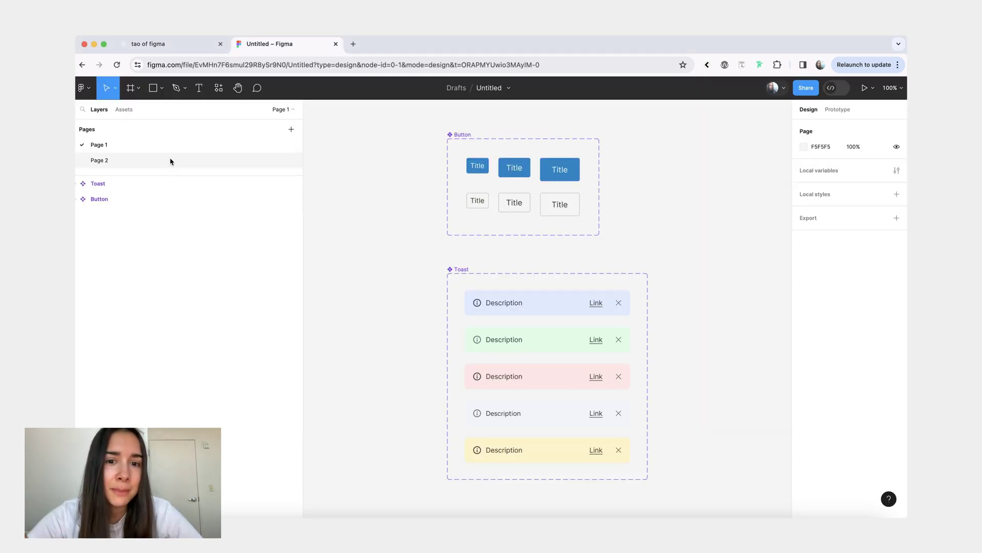
Rename Page 1 to DEPRECATED
{"action": "left_click", "coordinate": [171, 161]}
{"action": "double_click", "coordinate": [132, 145]}
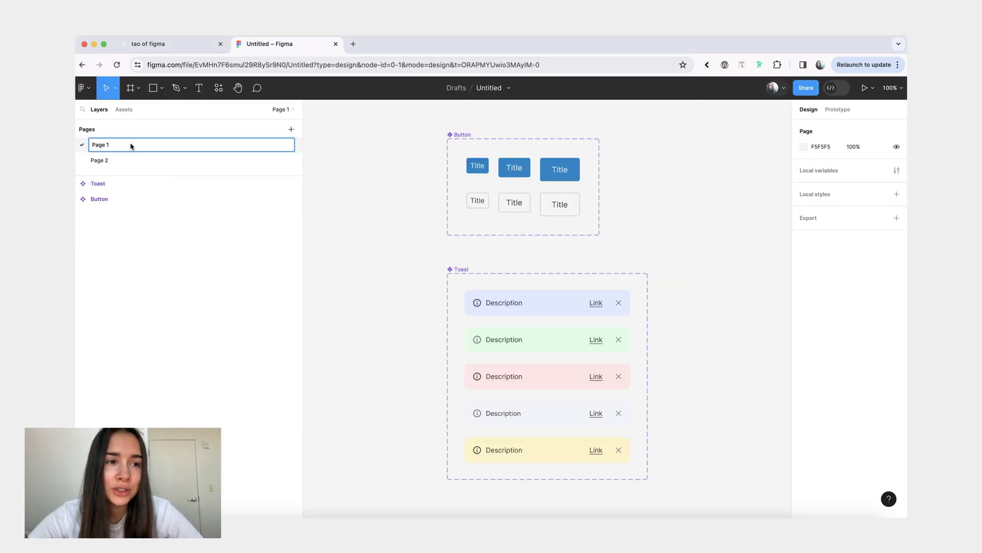
{"action": "type", "text": "DEPE"}
{"action": "key", "text": "BackSpace"}
{"action": "type", "text": "RECATED"}
{"action": "key", "text": "Return"}
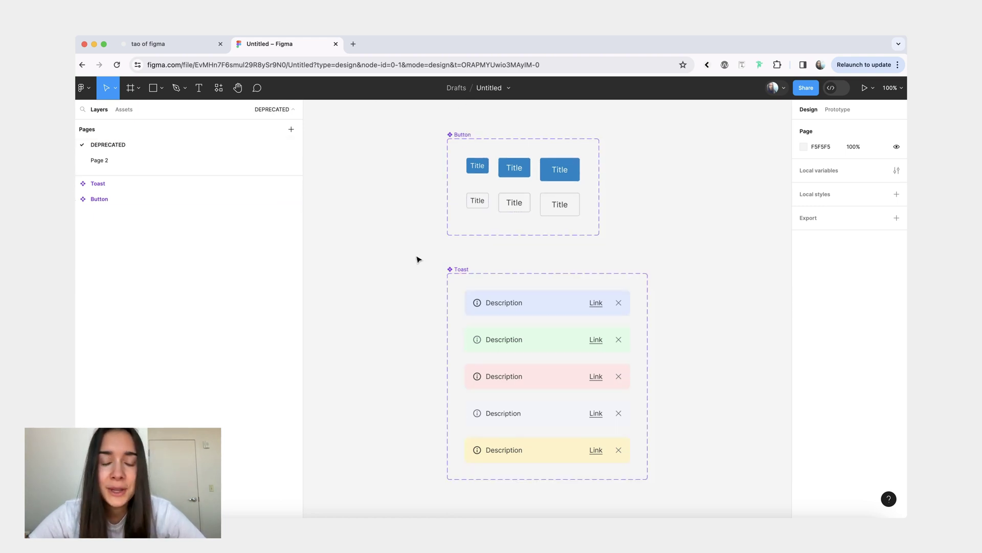
Find the Toast set via a 'toast' Assets search and rename it 'DEPRECATED Toast'
{"action": "left_click", "coordinate": [123, 109]}
{"action": "left_click", "coordinate": [149, 131]}
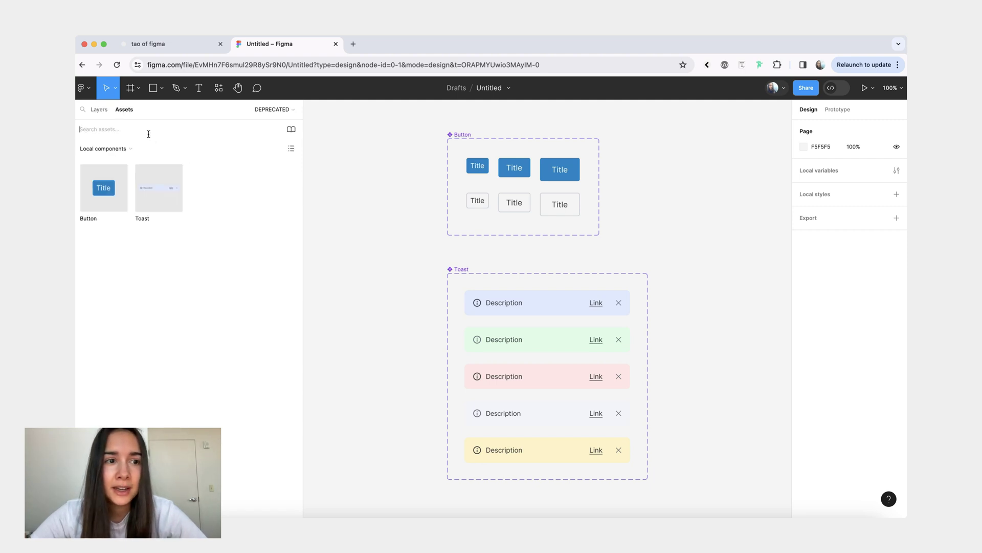
{"action": "type", "text": "toast"}
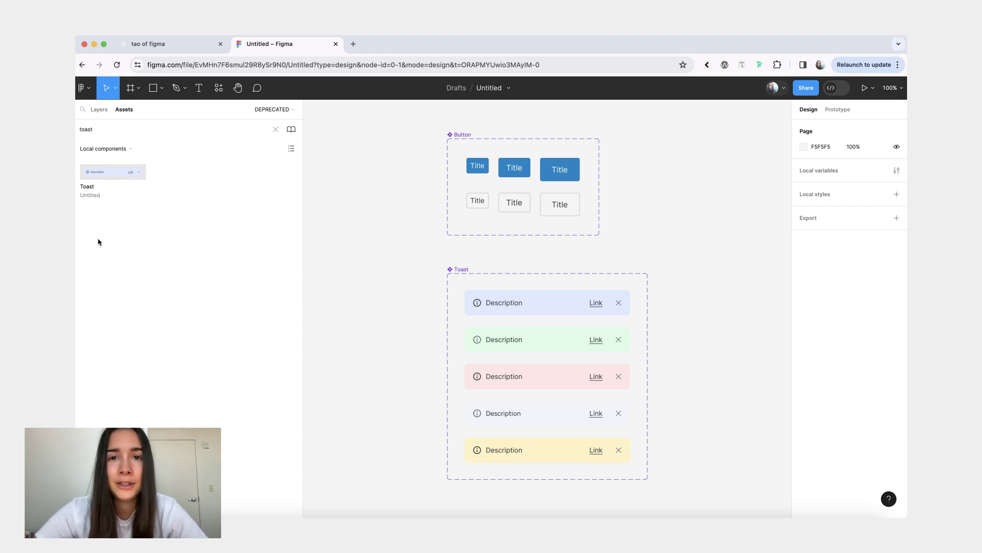
{"action": "left_click", "coordinate": [99, 116]}
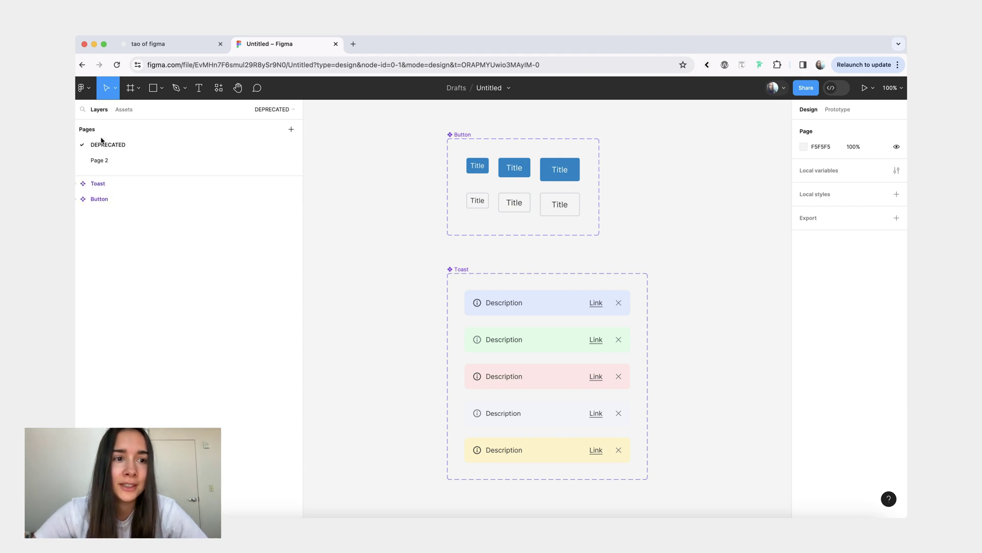
{"action": "double_click", "coordinate": [458, 269]}
{"action": "key", "text": "Left"}
{"action": "type", "text": "DEPREC"}
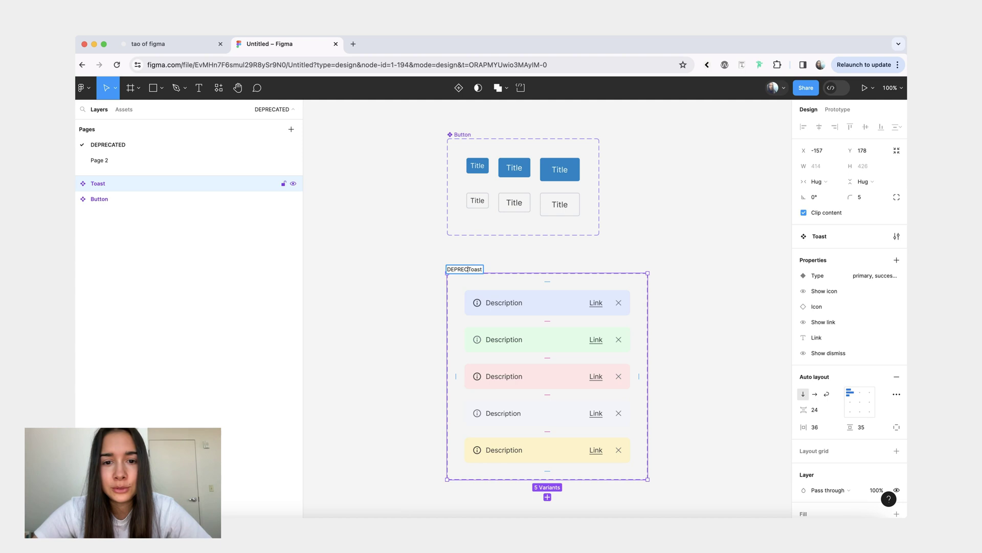
{"action": "type", "text": "ATED"}
{"action": "left_click", "coordinate": [427, 275]}
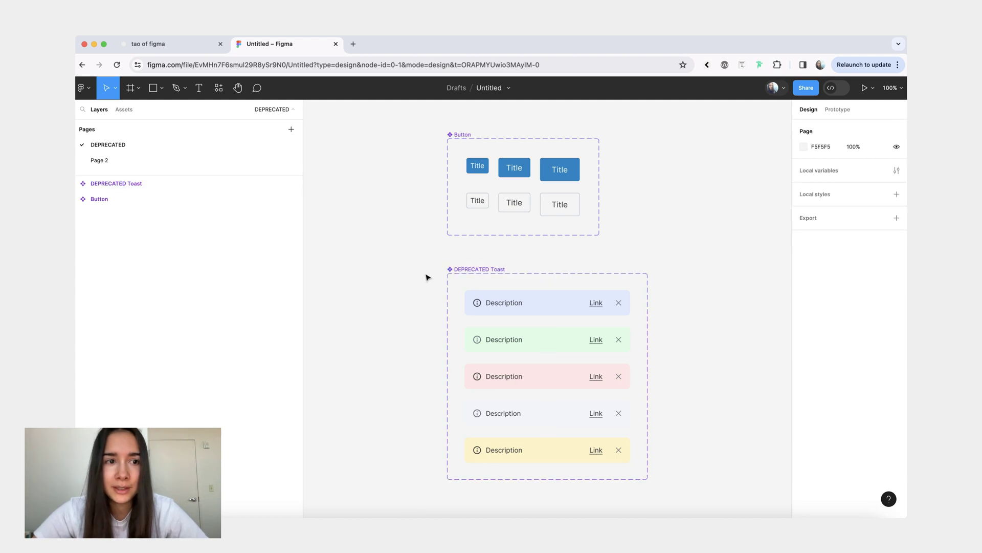
Confirm DEPRECATED Toast appears in the local components search, then return to the tips page
{"action": "left_click", "coordinate": [125, 110]}
{"action": "type", "text": "toast"}
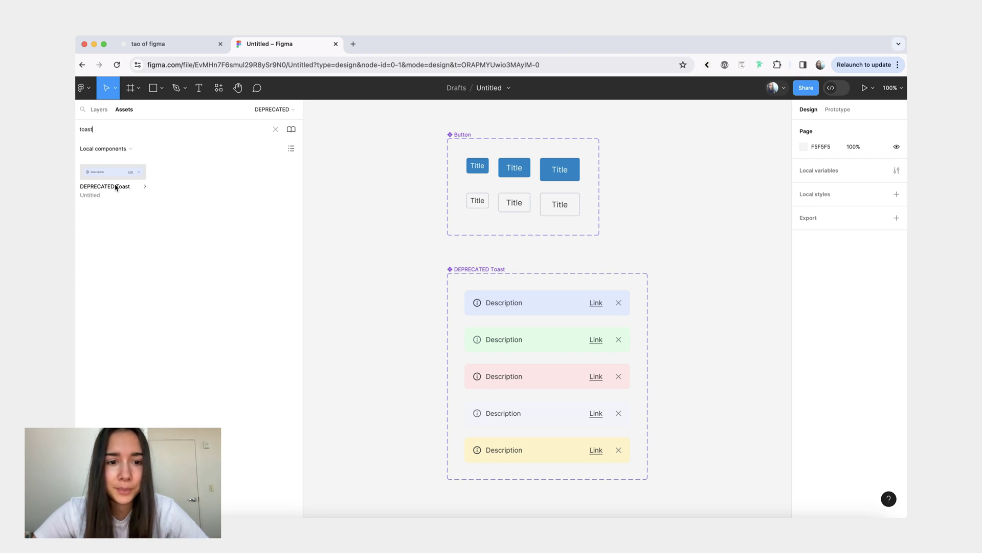
{"action": "key", "text": "ctrl+shift+Tab"}
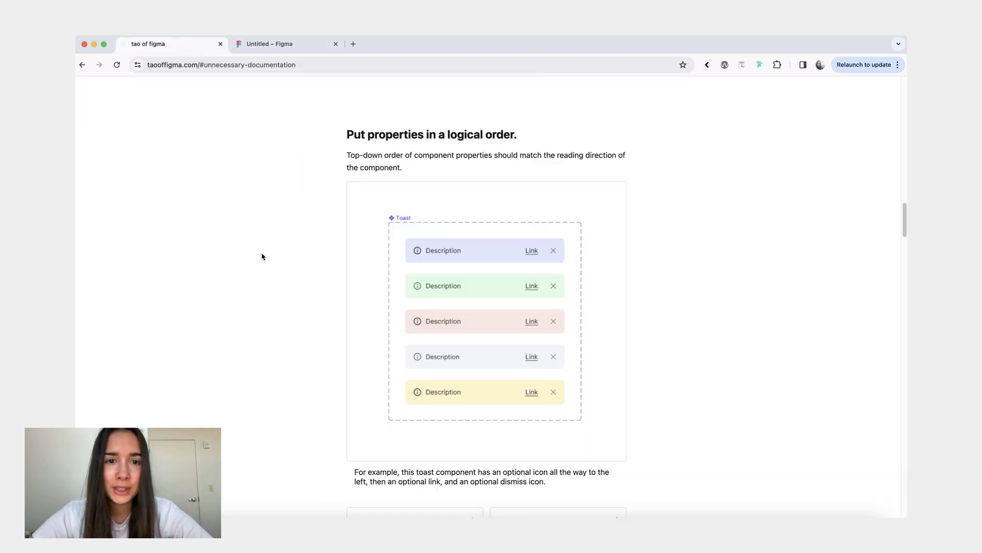
{"action": "scroll", "coordinate": [262, 256], "scroll_direction": "down", "scroll_amount": 2}
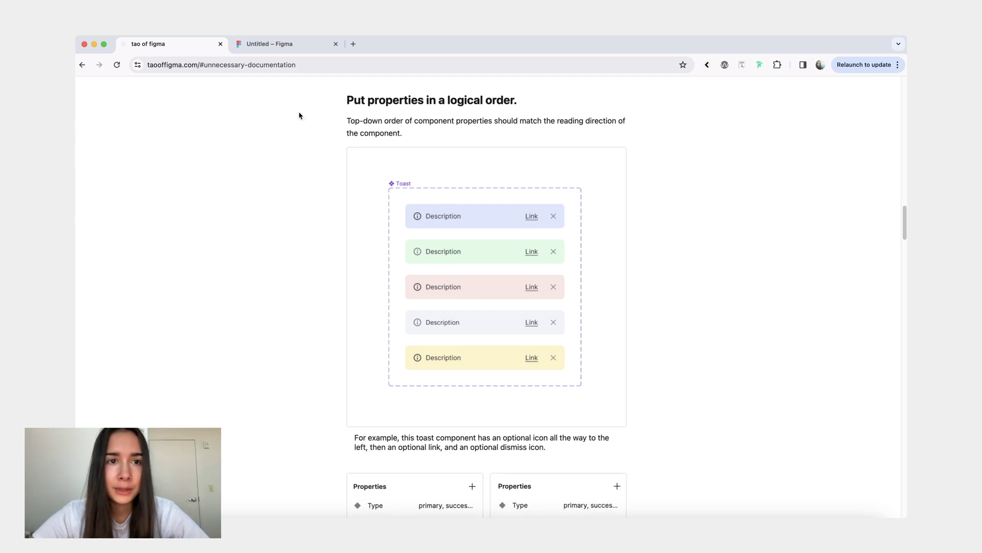
{"action": "left_click", "coordinate": [302, 48]}
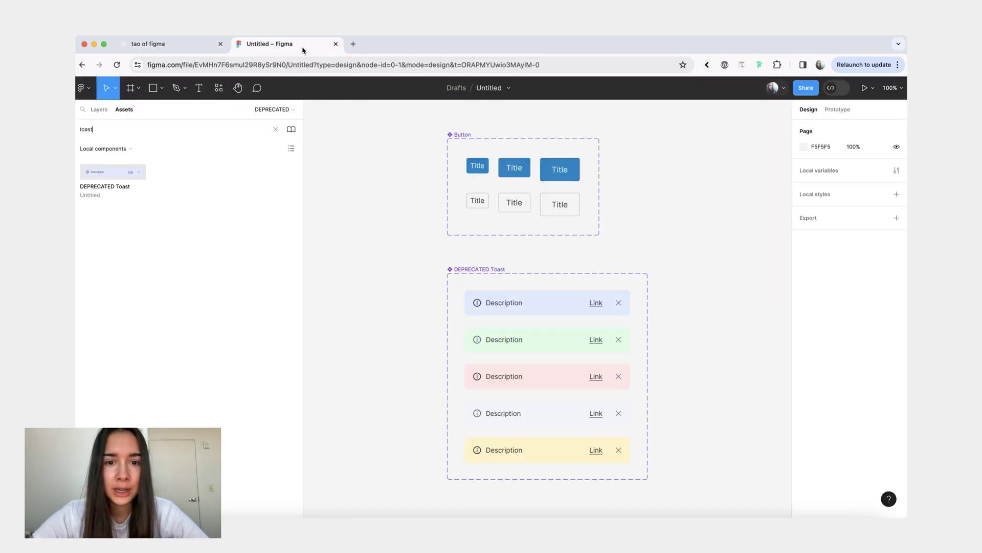
Select the Toast set and review its Type, Show icon, Icon, Show link, Link and Show dismiss properties
{"action": "scroll", "coordinate": [450, 263], "scroll_direction": "down", "scroll_amount": 1}
{"action": "scroll", "coordinate": [450, 264], "scroll_direction": "right", "scroll_amount": 1}
{"action": "left_click", "coordinate": [459, 245]}
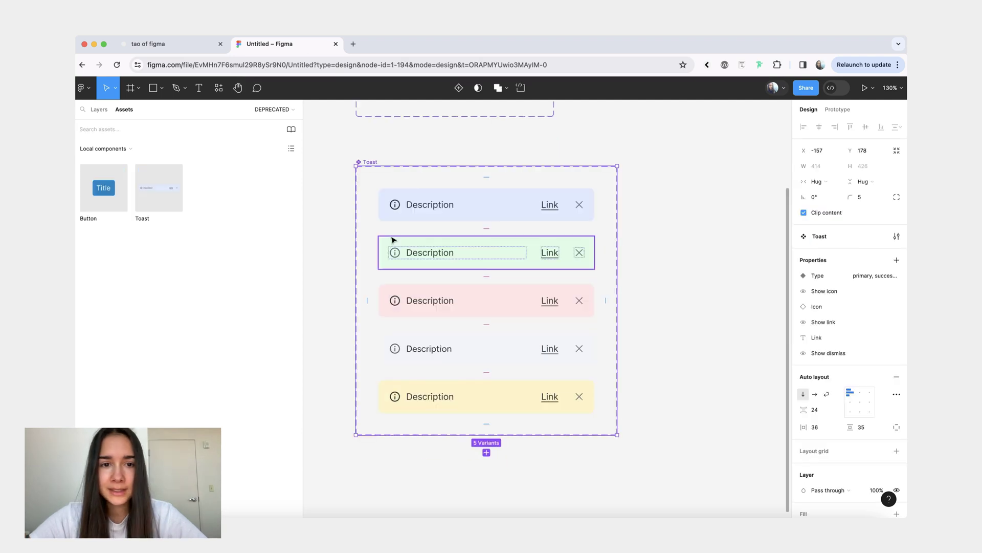
{"action": "left_click_drag", "start_coordinate": [303, 180], "coordinate": [188, 180]}
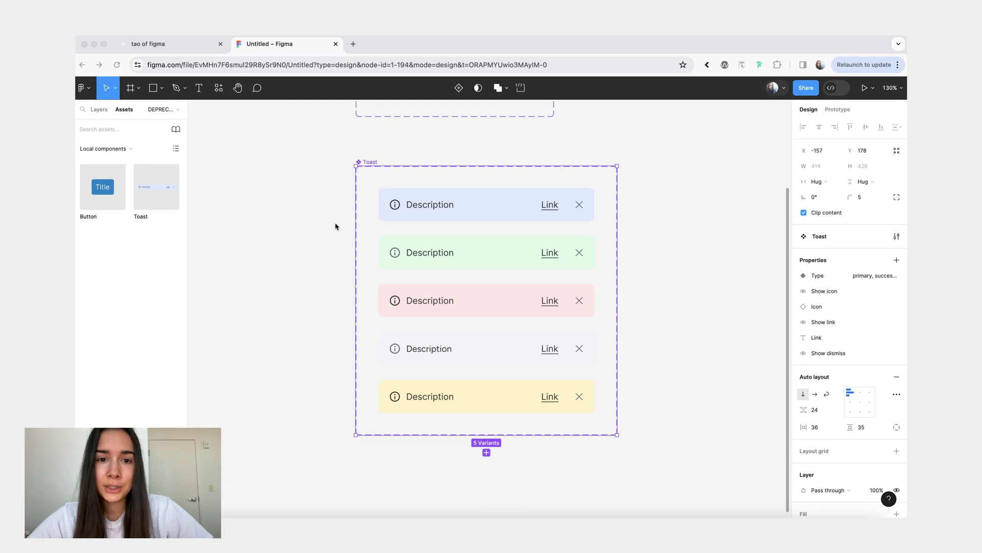
{"action": "left_click", "coordinate": [389, 202]}
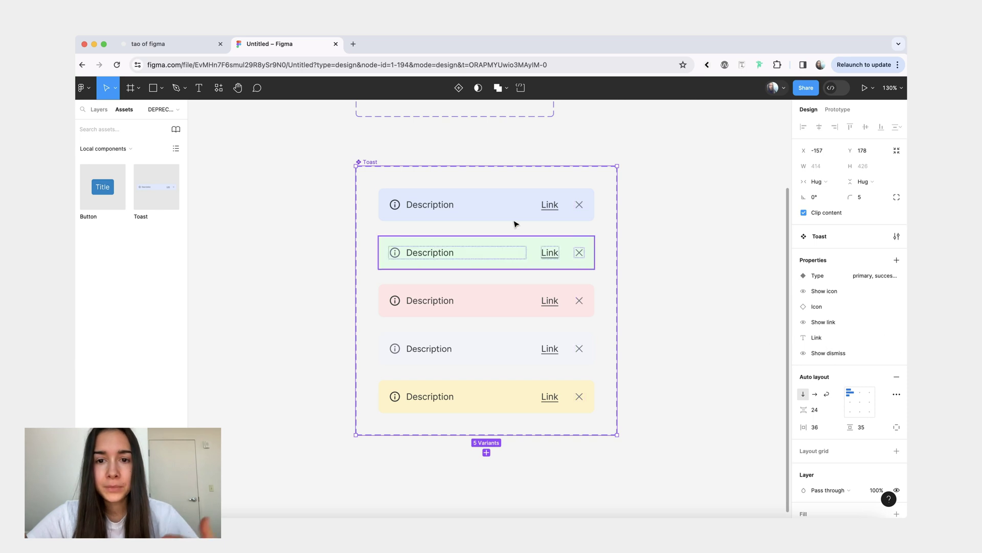
{"action": "key", "text": "Escape"}
{"action": "left_click", "coordinate": [605, 197]}
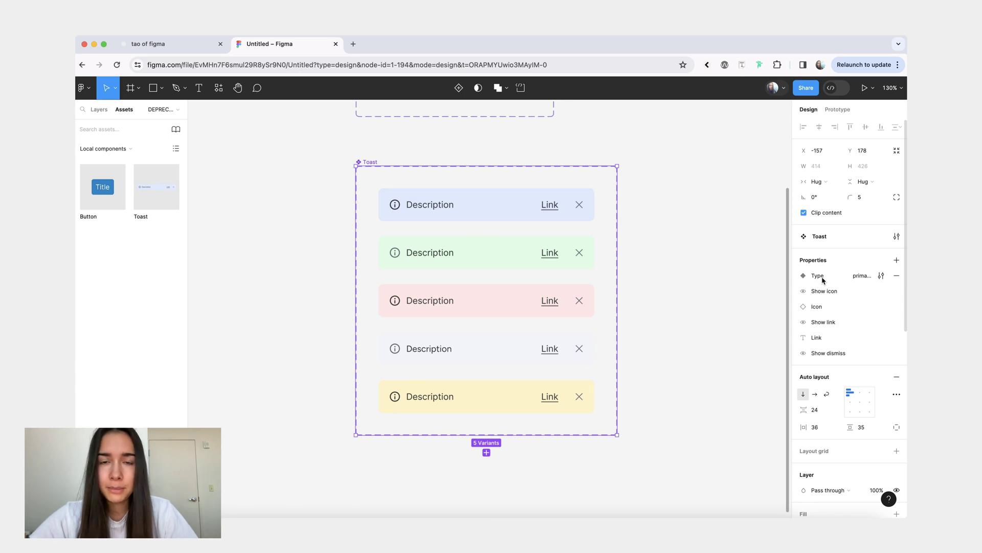
{"action": "mouse_move", "coordinate": [823, 280]}
{"action": "left_mouse_down"}
{"action": "mouse_move", "coordinate": [809, 267]}
{"action": "mouse_move", "coordinate": [811, 278]}
{"action": "left_mouse_up"}
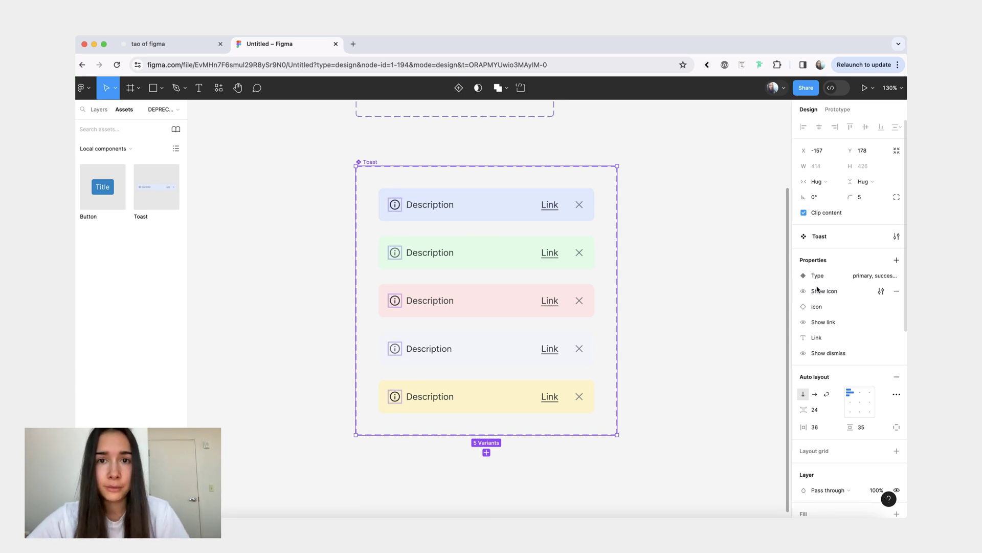
{"action": "left_click", "coordinate": [396, 206]}
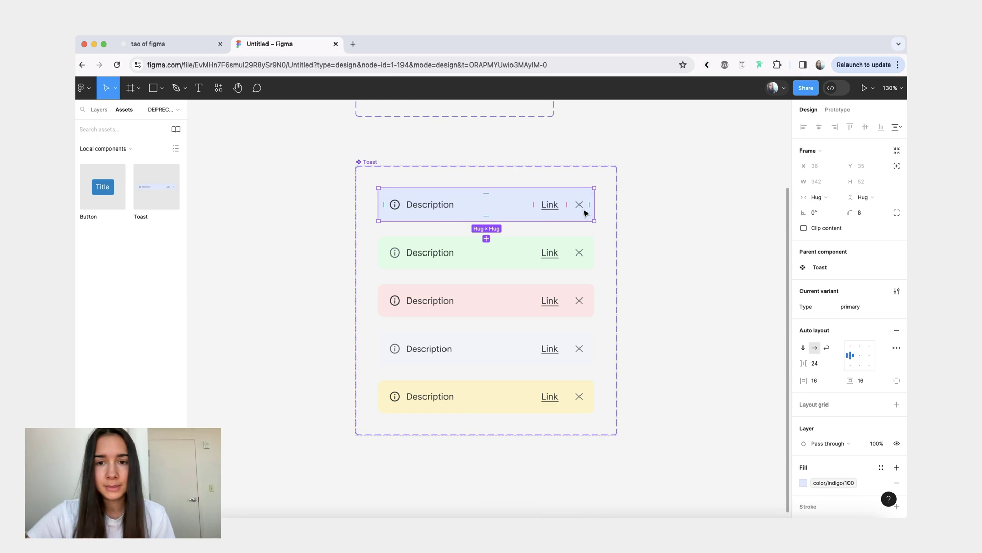
{"action": "left_click", "coordinate": [818, 267]}
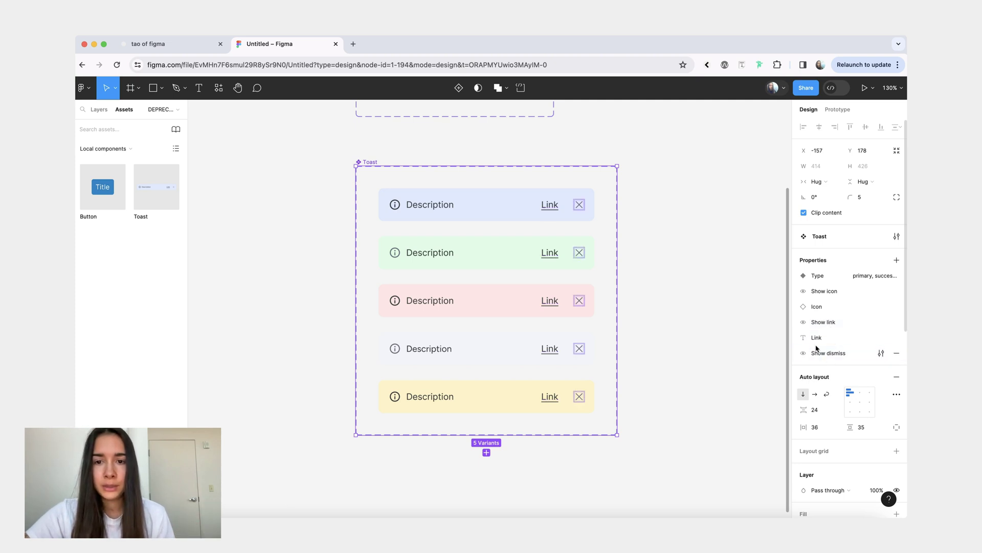
{"action": "left_click", "coordinate": [488, 204]}
{"action": "left_click_drag", "start_coordinate": [489, 205], "coordinate": [735, 195]}
{"action": "scroll", "coordinate": [735, 194], "scroll_direction": "right", "scroll_amount": 5}
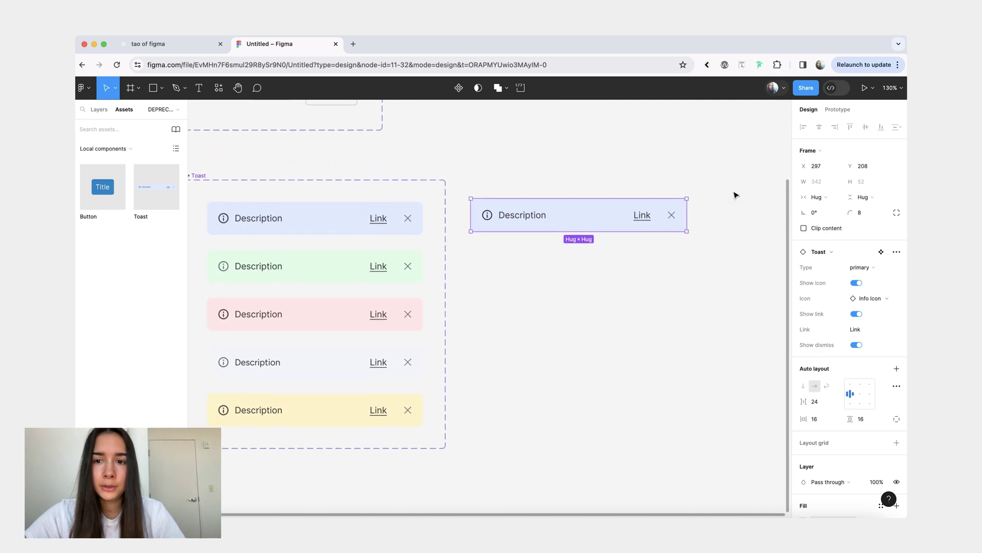
{"action": "left_click", "coordinate": [856, 283]}
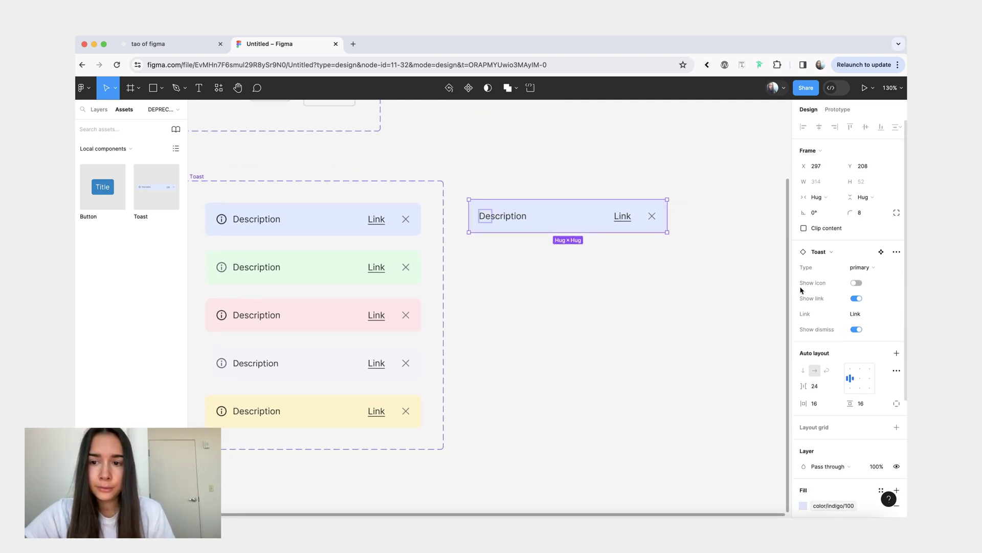
{"action": "left_click", "coordinate": [856, 283]}
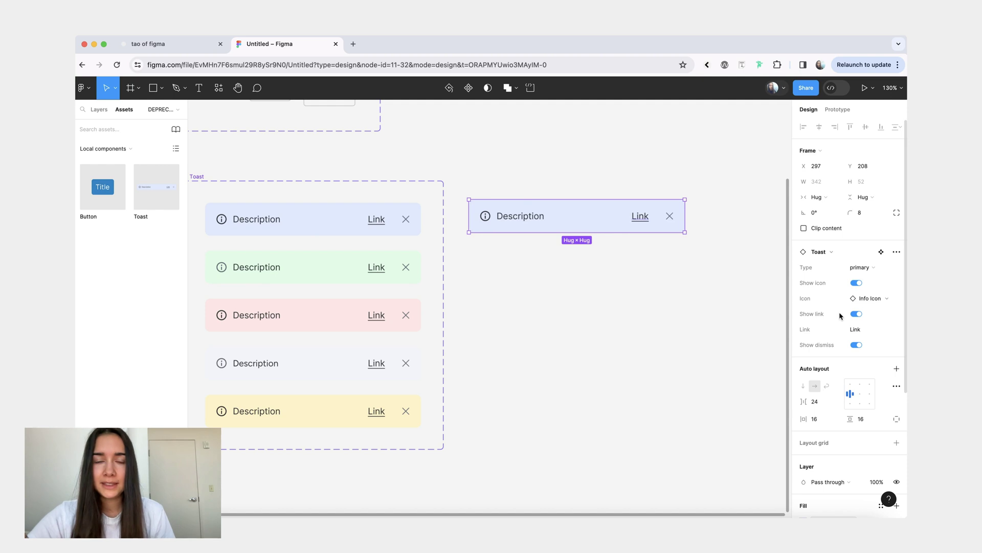
{"action": "left_click", "coordinate": [881, 251]}
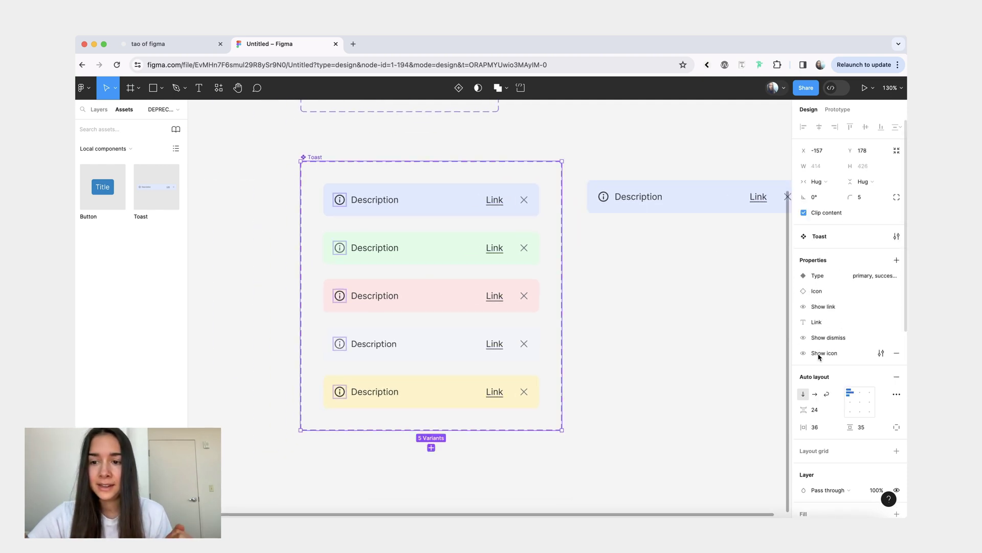
{"action": "left_click", "coordinate": [712, 189]}
{"action": "scroll", "coordinate": [711, 189], "scroll_direction": "right", "scroll_amount": 5}
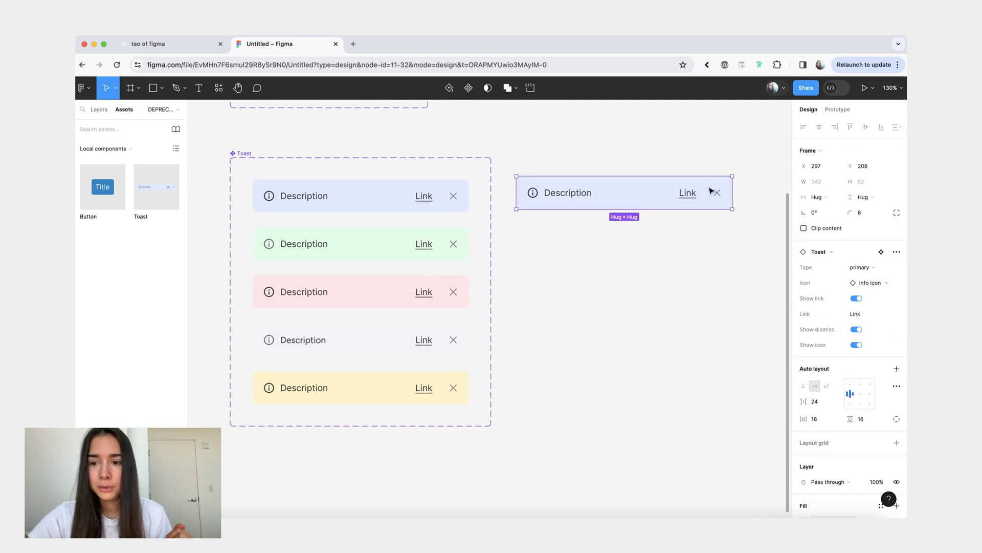
{"action": "left_click", "coordinate": [856, 345]}
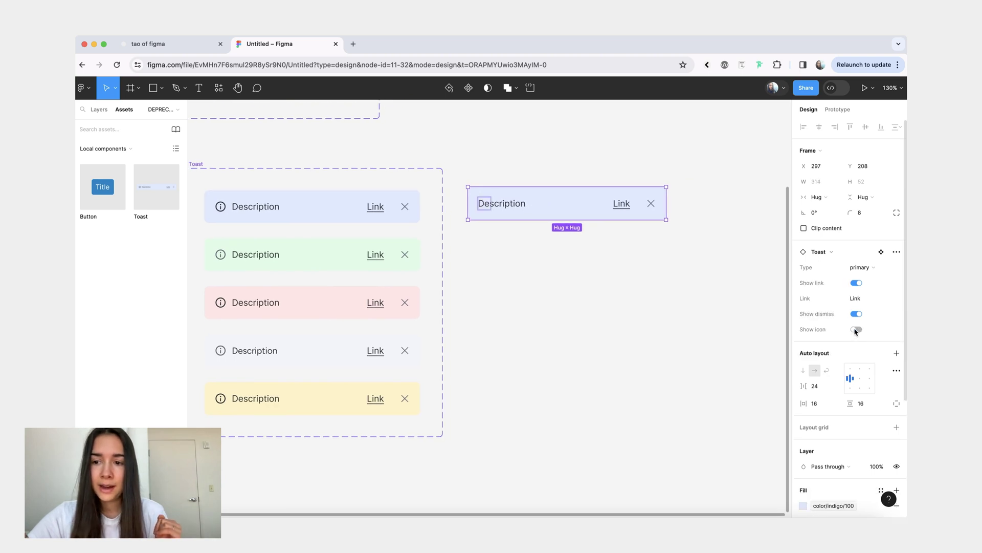
{"action": "left_click", "coordinate": [857, 329]}
{"action": "left_click", "coordinate": [857, 344]}
{"action": "left_click", "coordinate": [857, 329]}
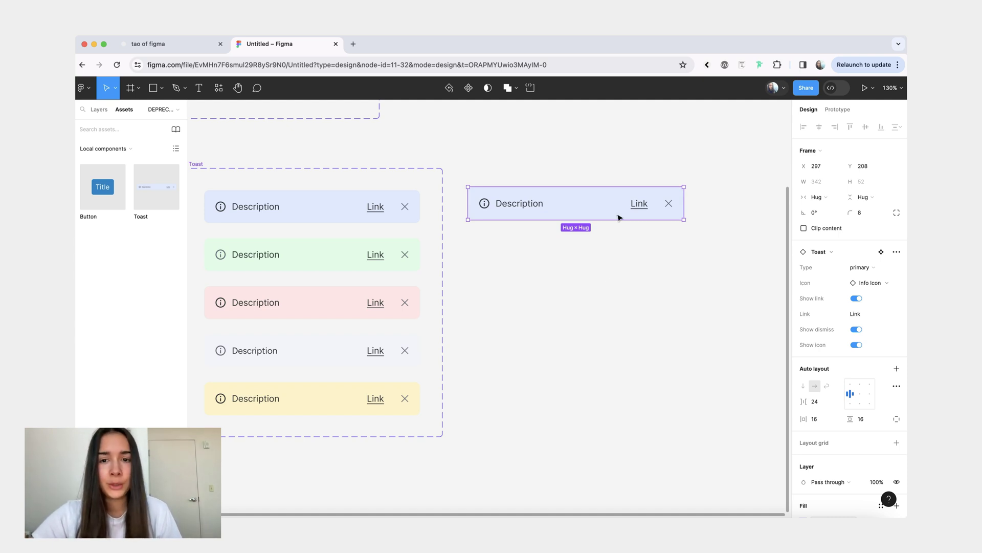
{"action": "key", "text": "ctrl+z"}
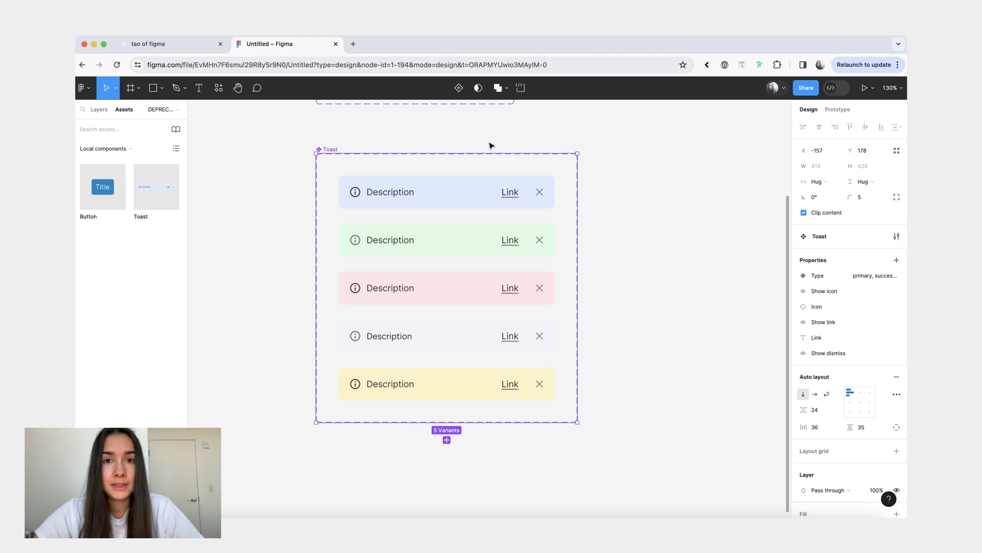
Compare the five-variant and 40-variant Toast sets by selecting each in turn
{"action": "left_click", "coordinate": [490, 143]}
{"action": "key", "text": "super+alt+Left"}
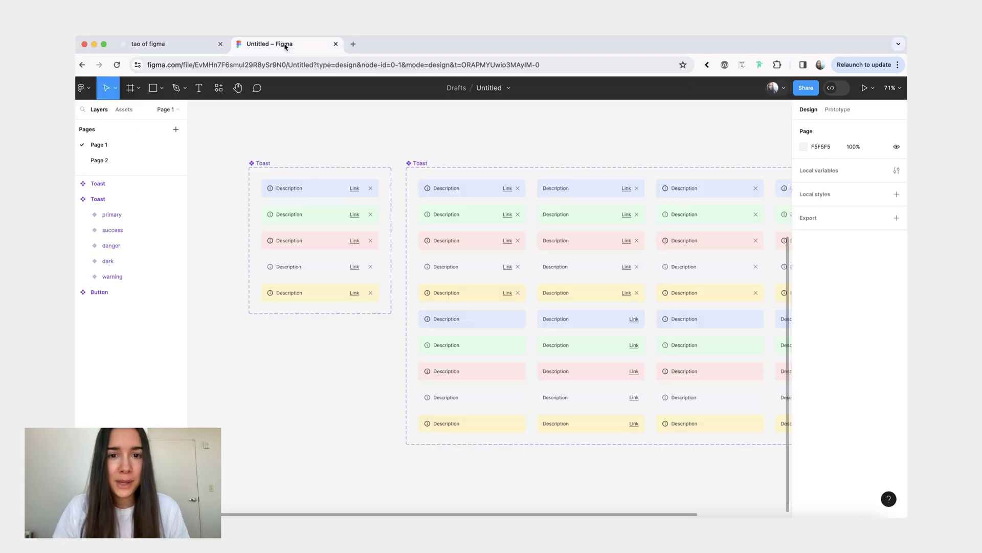
{"action": "scroll", "coordinate": [428, 124], "scroll_direction": "up", "scroll_amount": 2}
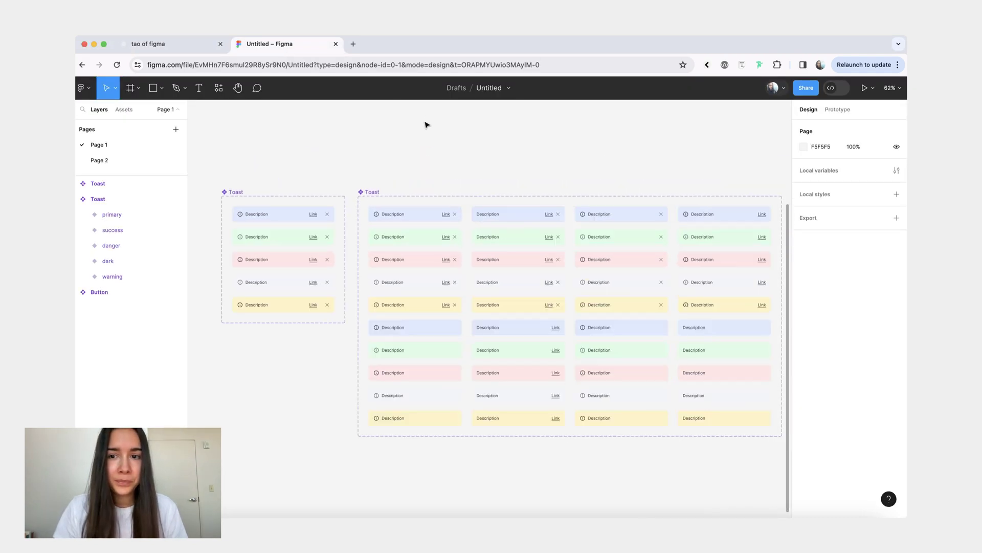
{"action": "left_click", "coordinate": [222, 181]}
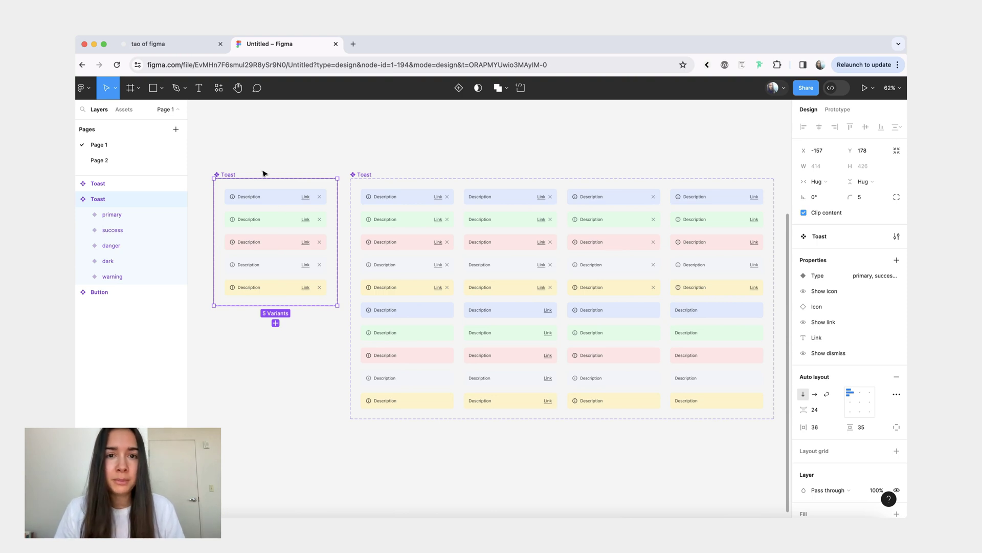
{"action": "left_click", "coordinate": [365, 174]}
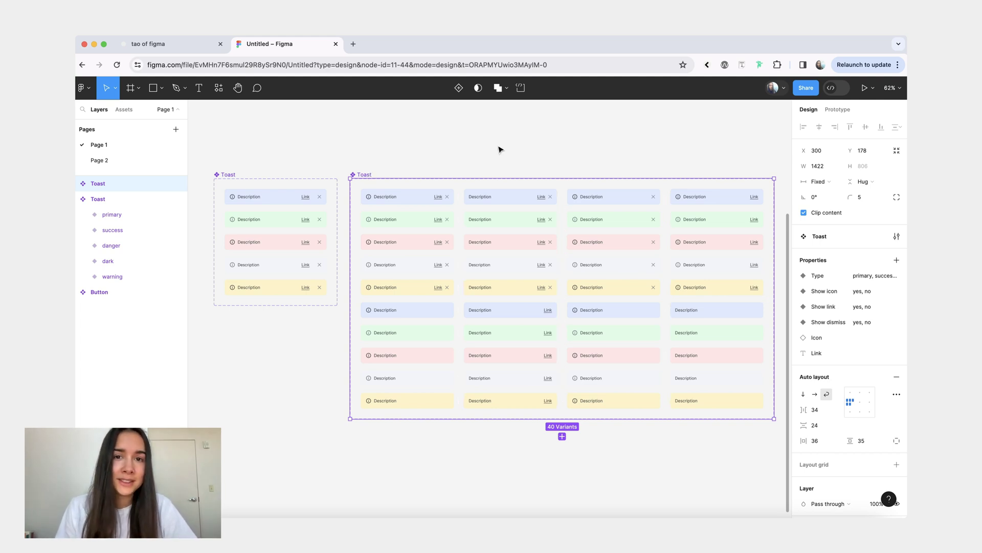
{"action": "left_click", "coordinate": [228, 175]}
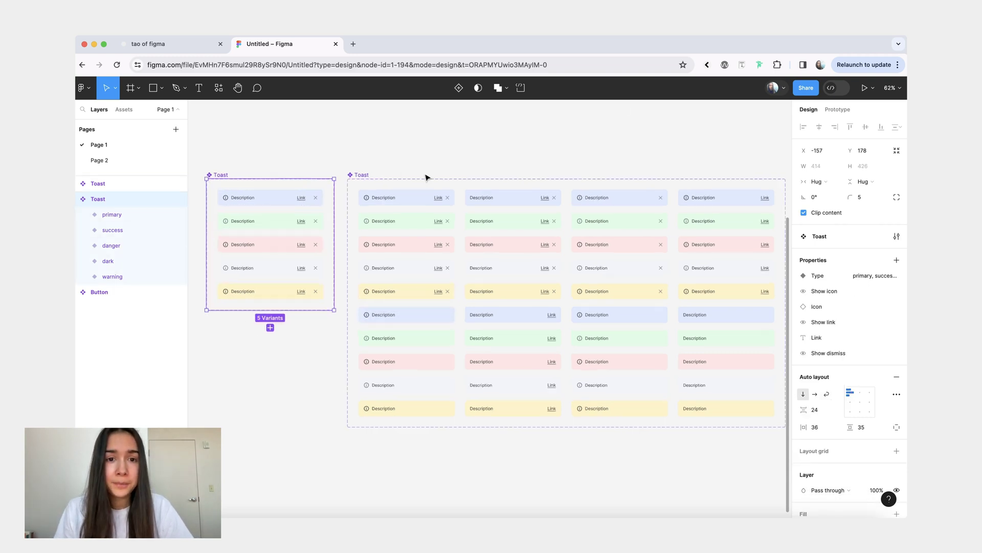
Select the 40-variant Toast set and inspect its Show icon and Icon properties
{"action": "scroll", "coordinate": [427, 177], "scroll_direction": "up", "scroll_amount": 5}
{"action": "left_click", "coordinate": [427, 132]}
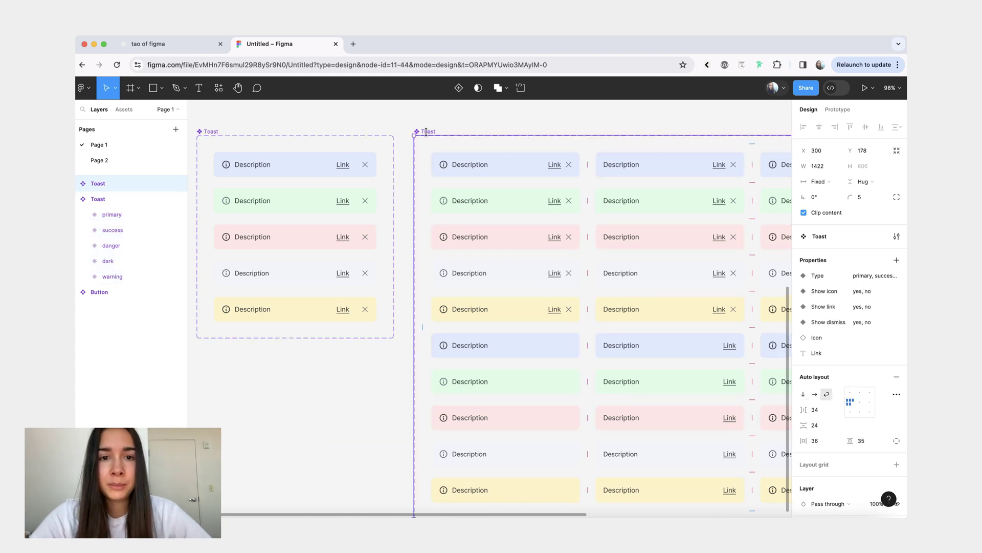
{"action": "scroll", "coordinate": [426, 132], "scroll_direction": "right", "scroll_amount": 5}
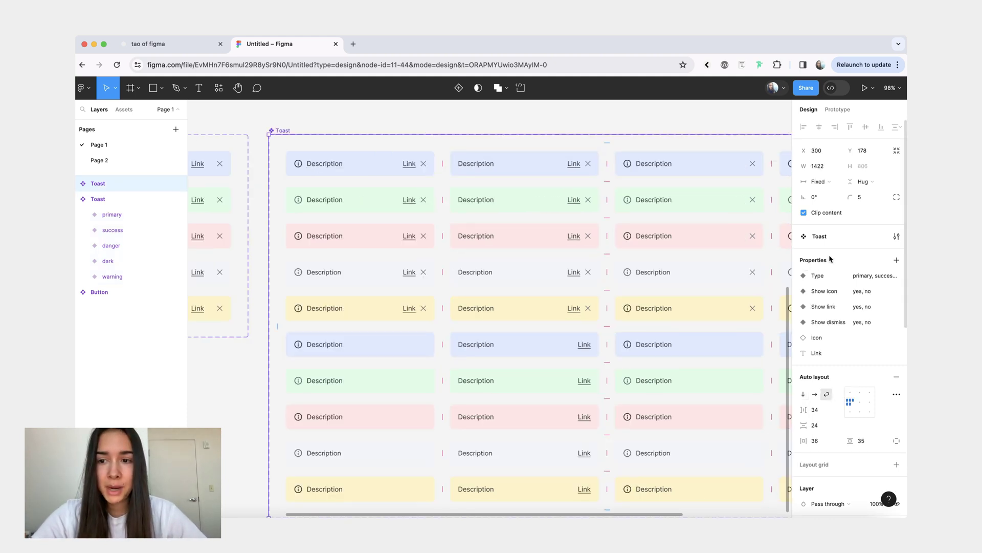
{"action": "left_click", "coordinate": [831, 296]}
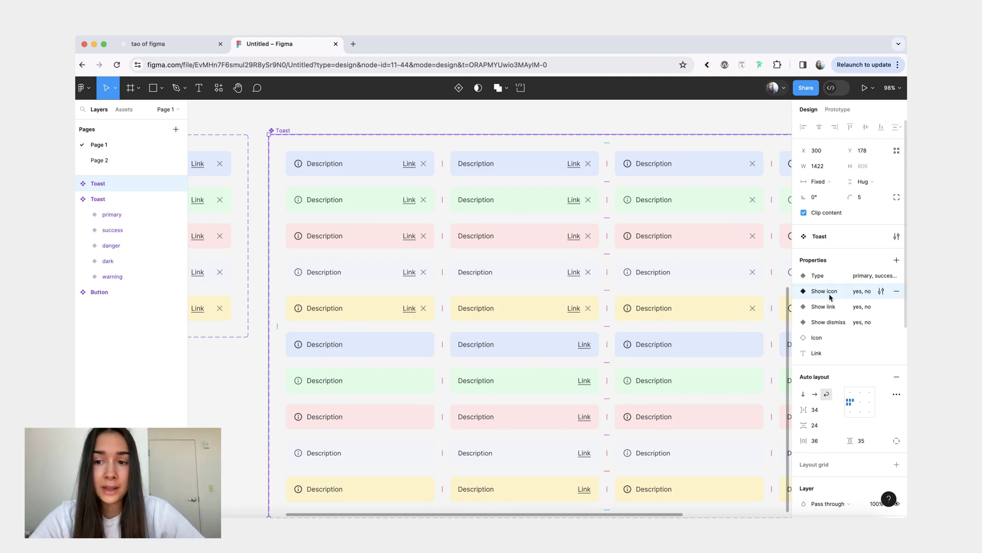
{"action": "left_click", "coordinate": [818, 341]}
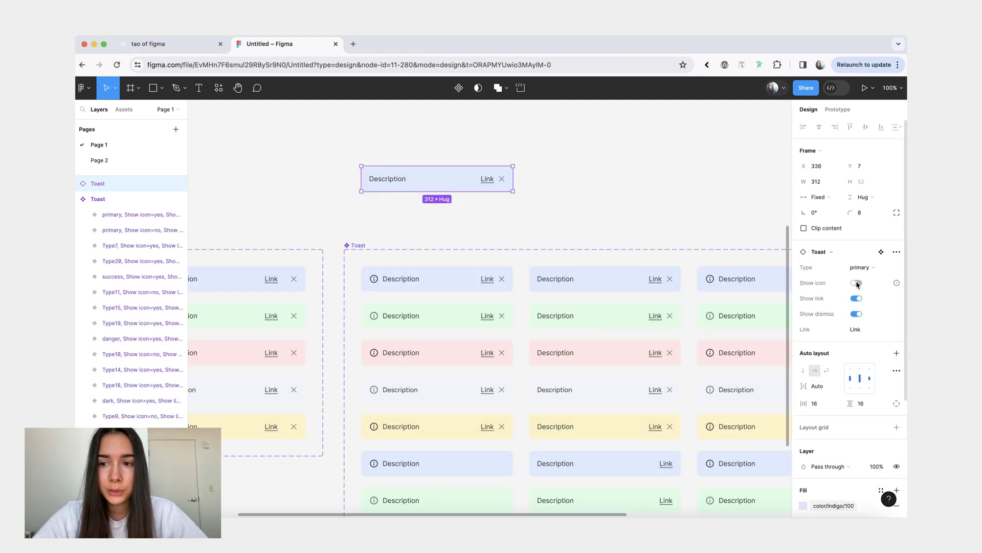
Toggle Show icon on the test toast instance on, off and on again
{"action": "left_click", "coordinate": [857, 284]}
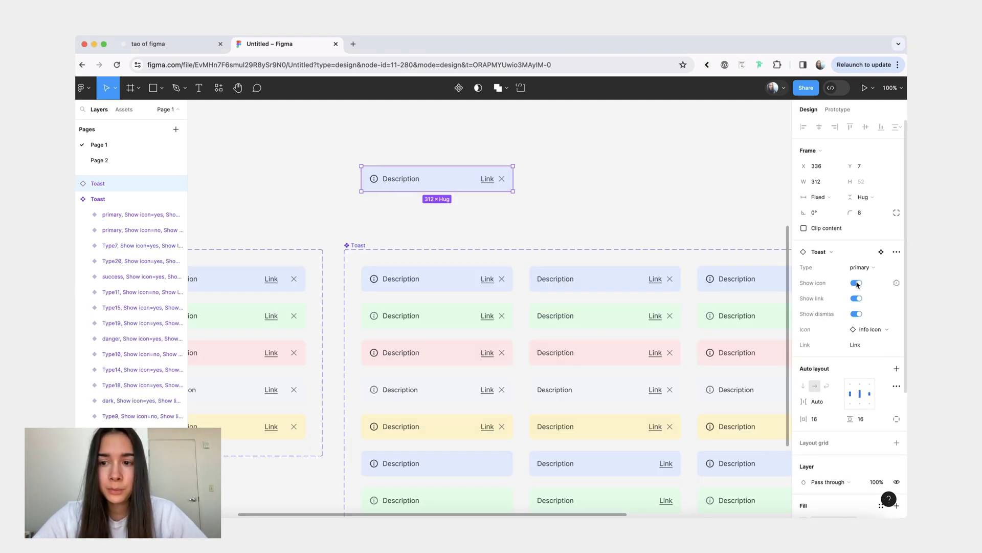
{"action": "left_click", "coordinate": [858, 284]}
{"action": "left_click", "coordinate": [855, 284]}
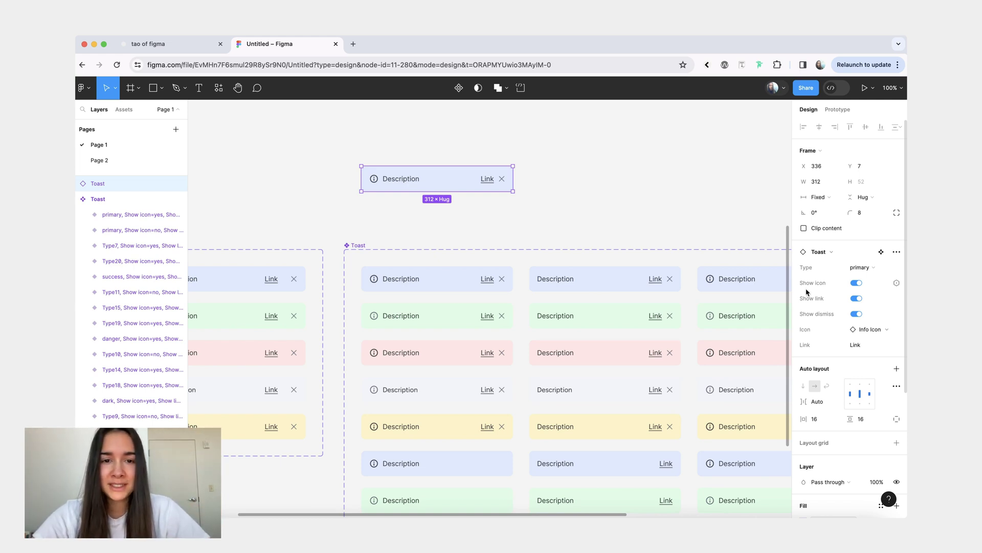
Delete the test Toast instance from the canvas
{"action": "scroll", "coordinate": [599, 185], "scroll_direction": "left", "scroll_amount": 3}
{"action": "scroll", "coordinate": [598, 185], "scroll_direction": "up", "scroll_amount": 2}
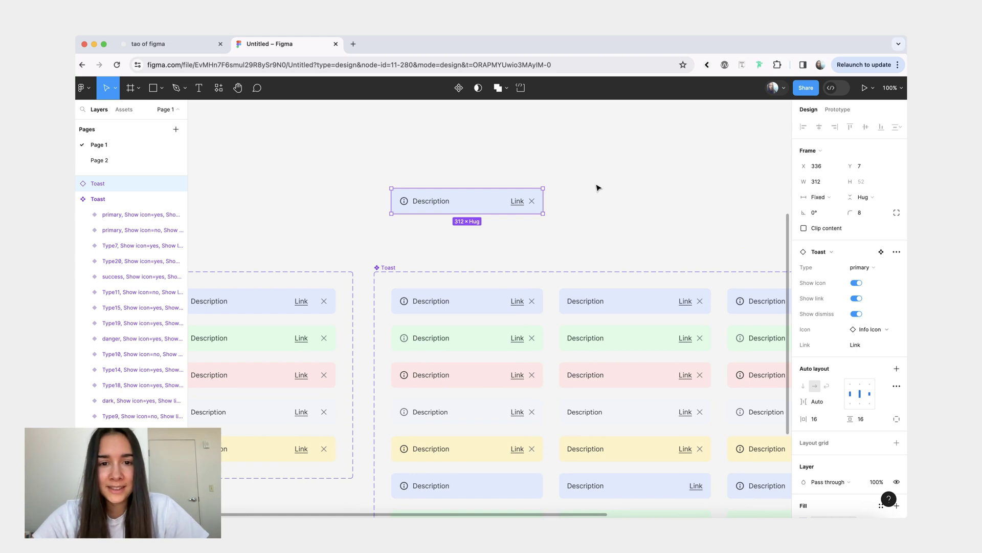
{"action": "key", "text": "Delete"}
{"action": "scroll", "coordinate": [356, 132], "scroll_direction": "down", "scroll_amount": 5}
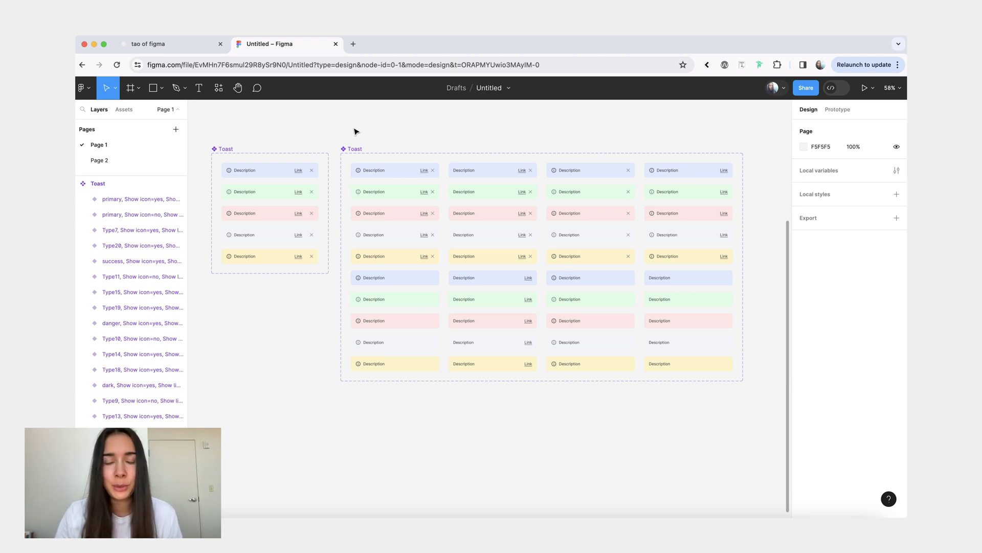
Read the Tao of Figma tip 'Don't nest components in unnecessary frames', then go back to Figma
{"action": "key", "text": "ctrl+shift+Tab"}
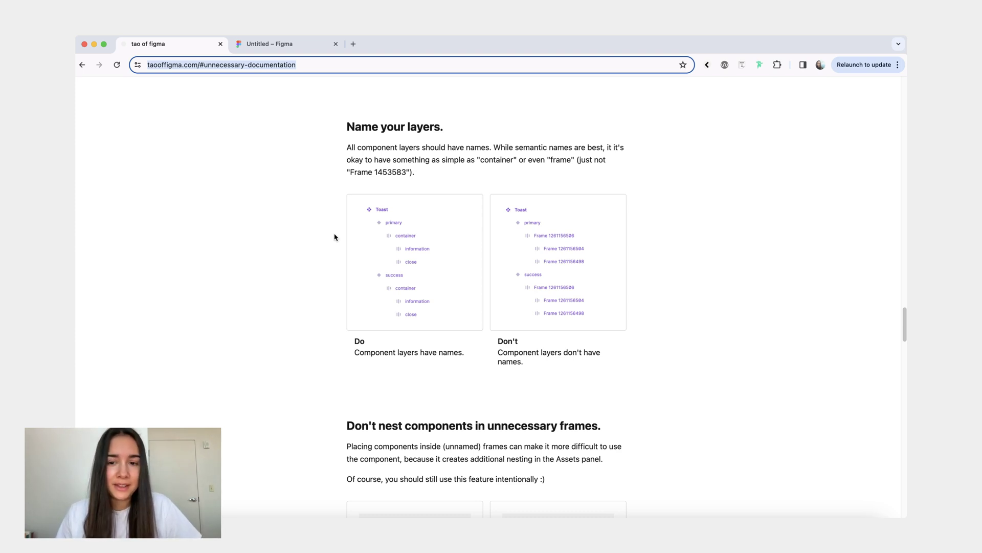
{"action": "scroll", "coordinate": [737, 309], "scroll_direction": "down", "scroll_amount": 6}
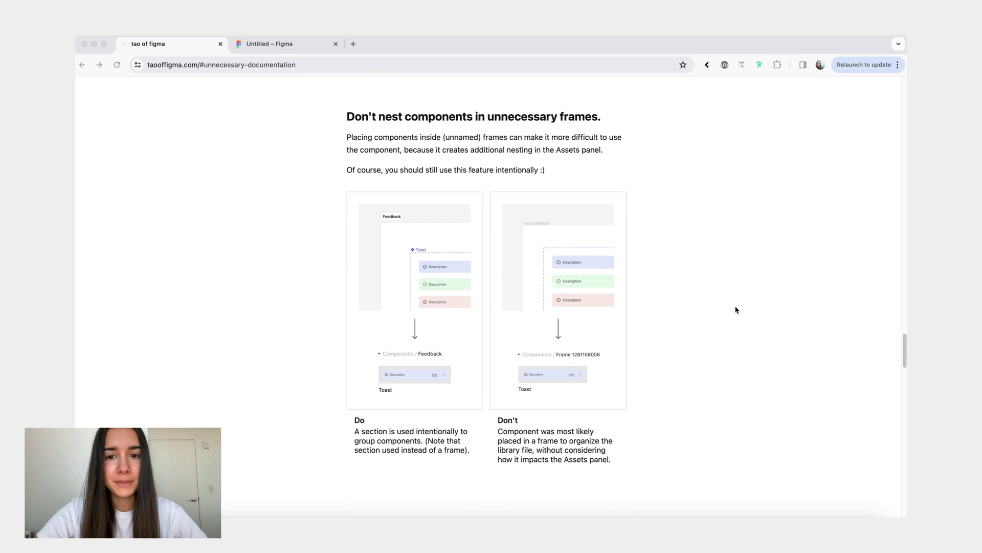
{"action": "left_click", "coordinate": [270, 44]}
Draw a large plain frame below the Toast sets
{"action": "left_click", "coordinate": [139, 90]}
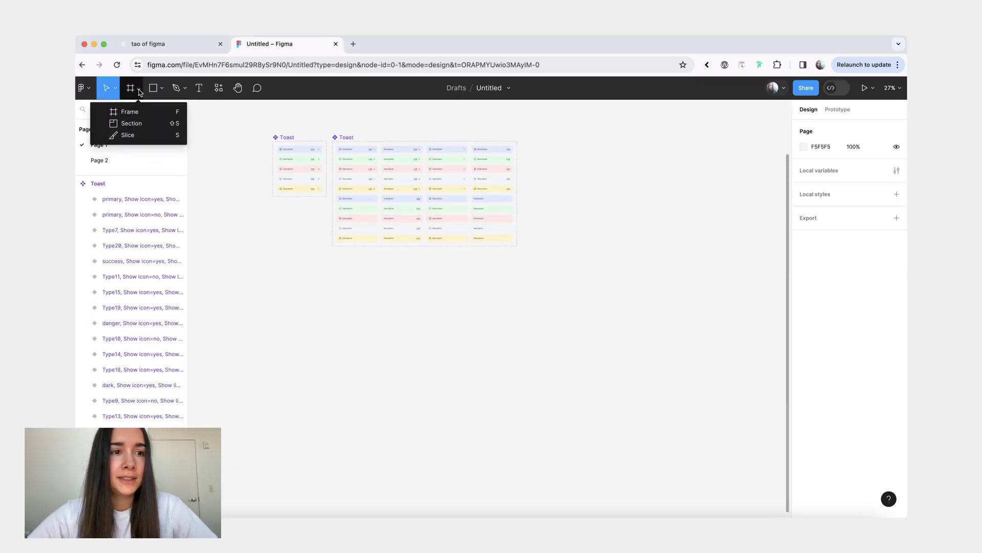
{"action": "left_click", "coordinate": [148, 111]}
{"action": "left_click_drag", "start_coordinate": [361, 290], "coordinate": [672, 499]}
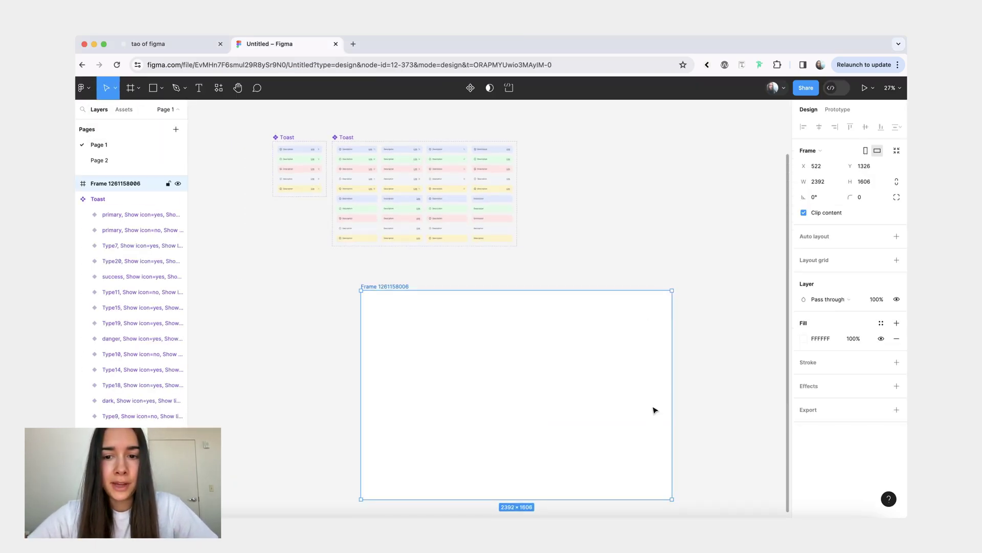
Move the five-variant Toast set into the new frame and delete the leftover 40-variant set
{"action": "left_click_drag", "start_coordinate": [350, 140], "coordinate": [395, 318]}
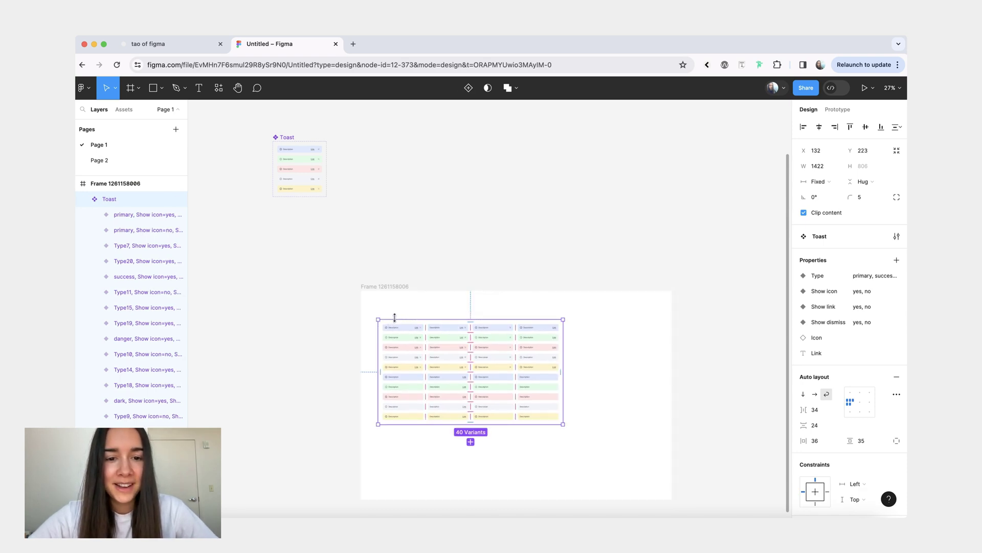
{"action": "left_click", "coordinate": [391, 229]}
{"action": "left_click_drag", "start_coordinate": [401, 319], "coordinate": [383, 184]}
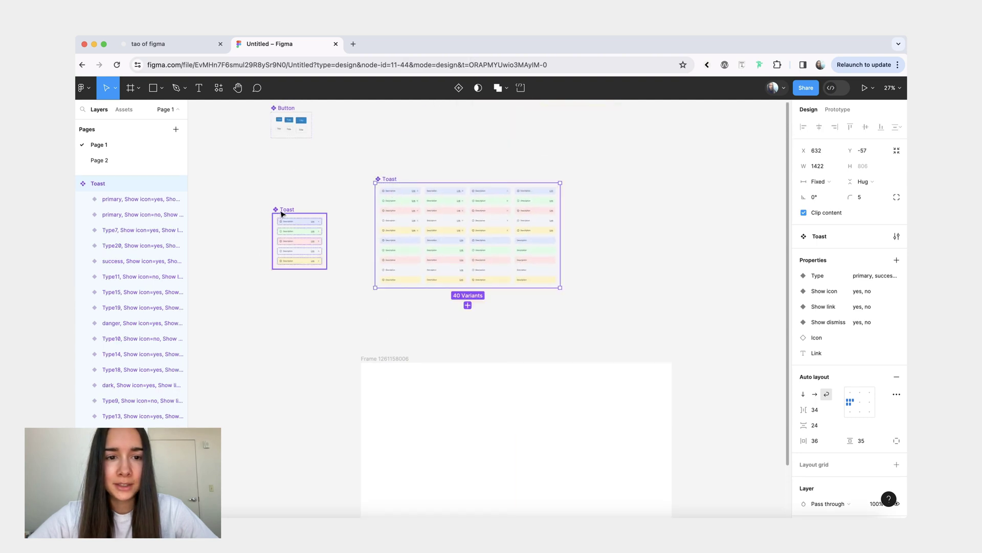
{"action": "left_click_drag", "start_coordinate": [282, 214], "coordinate": [390, 381]}
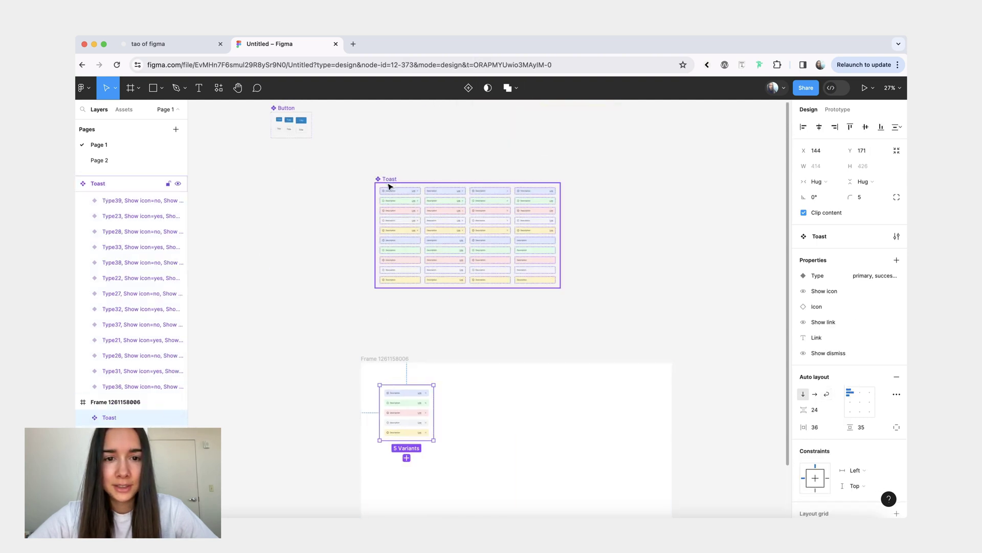
{"action": "key", "text": "Delete"}
Move the remaining lean Toast set up inside its frame
{"action": "scroll", "coordinate": [433, 320], "scroll_direction": "up", "scroll_amount": 3}
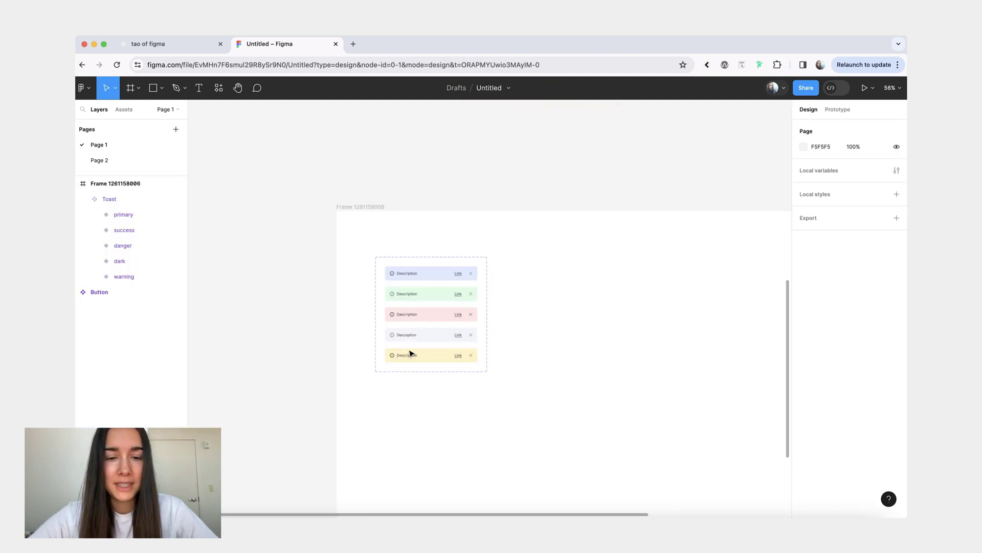
{"action": "scroll", "coordinate": [424, 317], "scroll_direction": "up", "scroll_amount": 2}
{"action": "left_click_drag", "start_coordinate": [439, 290], "coordinate": [428, 270]}
{"action": "scroll", "coordinate": [428, 270], "scroll_direction": "down", "scroll_amount": 5}
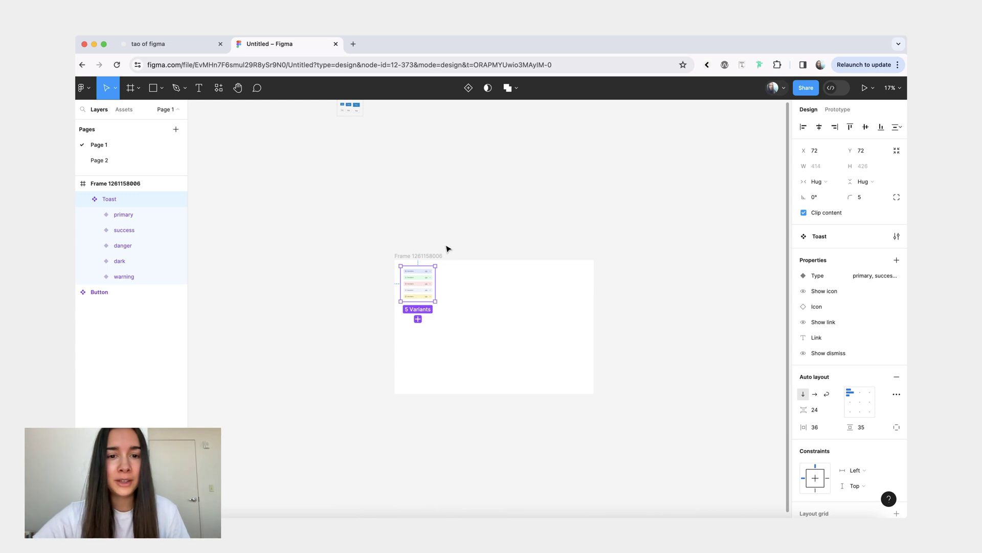
{"action": "scroll", "coordinate": [400, 300], "scroll_direction": "up", "scroll_amount": 4}
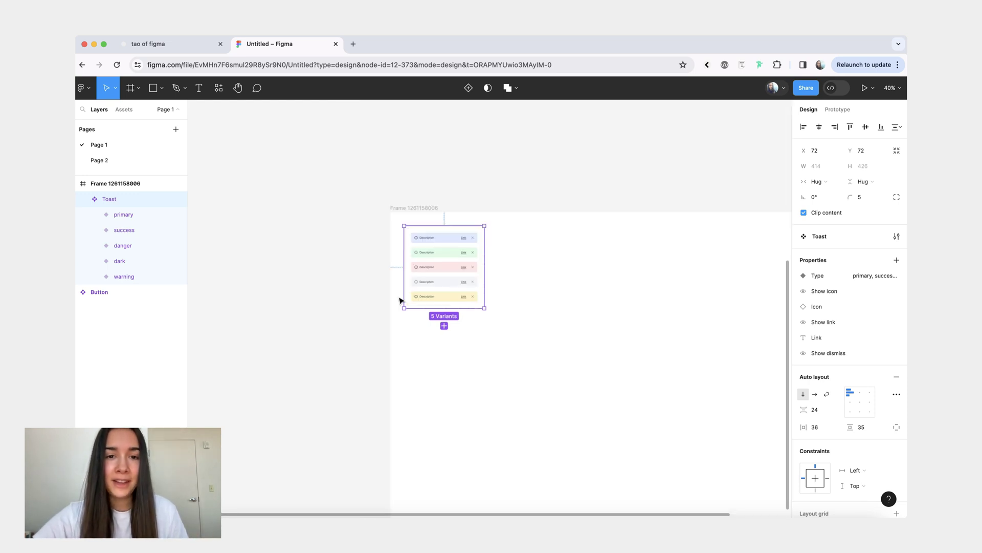
{"action": "key", "text": "alt+2"}
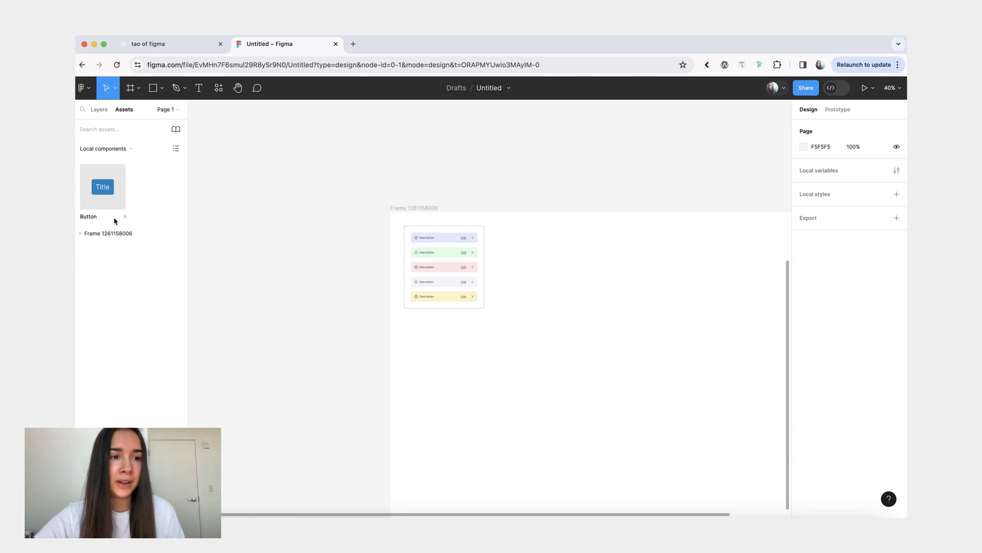
{"action": "left_click", "coordinate": [117, 234]}
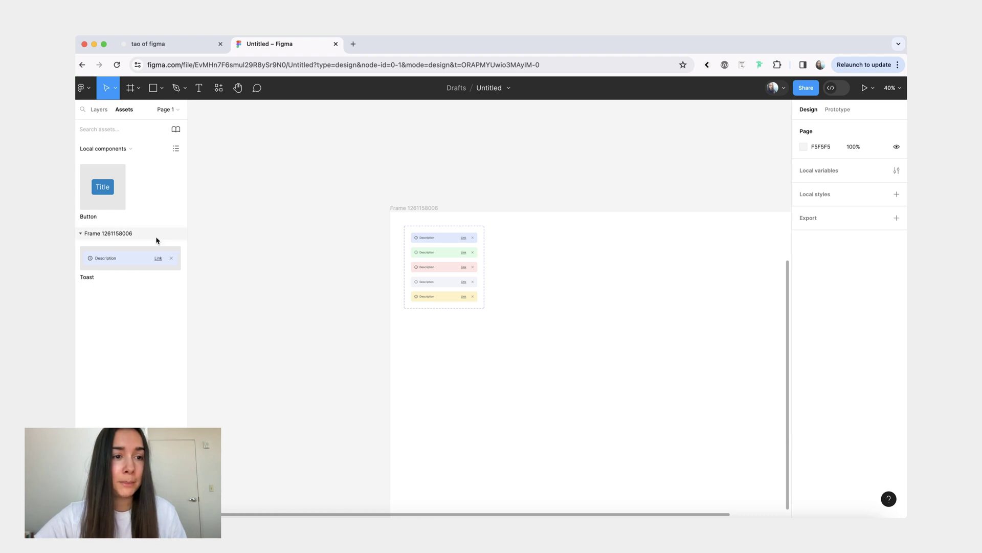
{"action": "left_click", "coordinate": [114, 237]}
{"action": "left_click", "coordinate": [114, 238]}
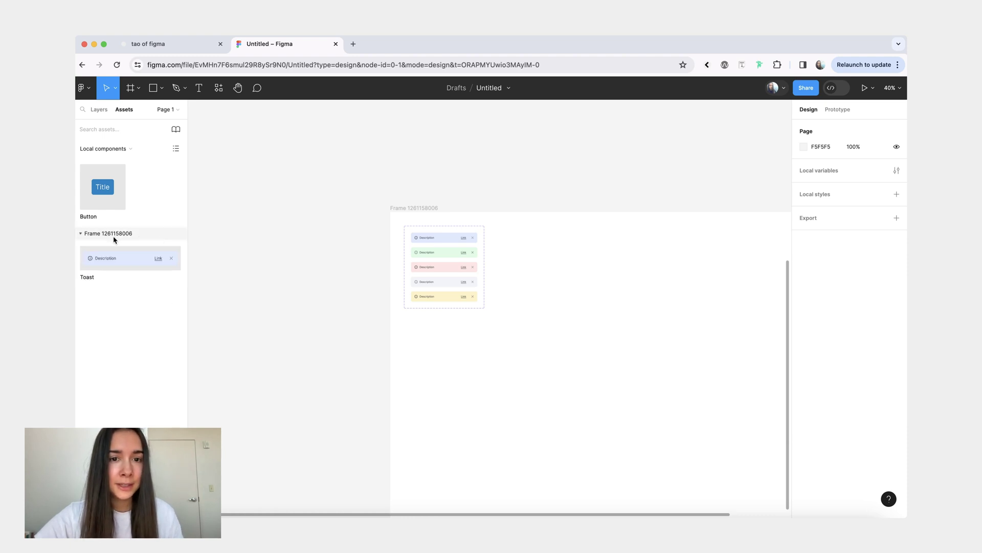
{"action": "left_click", "coordinate": [114, 237]}
{"action": "scroll", "coordinate": [255, 243], "scroll_direction": "down", "scroll_amount": 3}
{"action": "scroll", "coordinate": [256, 243], "scroll_direction": "up", "scroll_amount": 5}
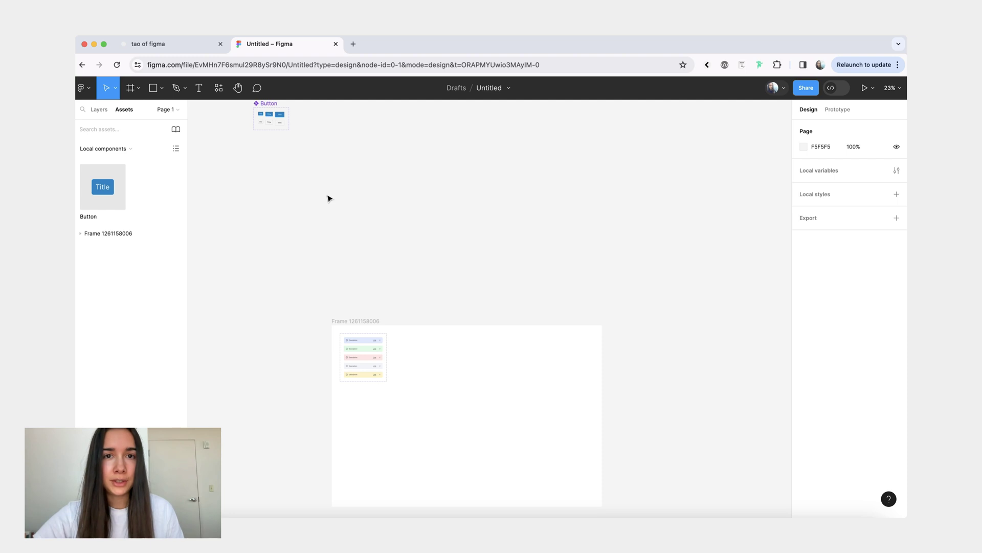
{"action": "key", "text": "shift+s"}
Draw a large new section and move the Button component set into it
{"action": "left_click_drag", "start_coordinate": [324, 146], "coordinate": [575, 301]}
{"action": "scroll", "coordinate": [368, 166], "scroll_direction": "up", "scroll_amount": 5}
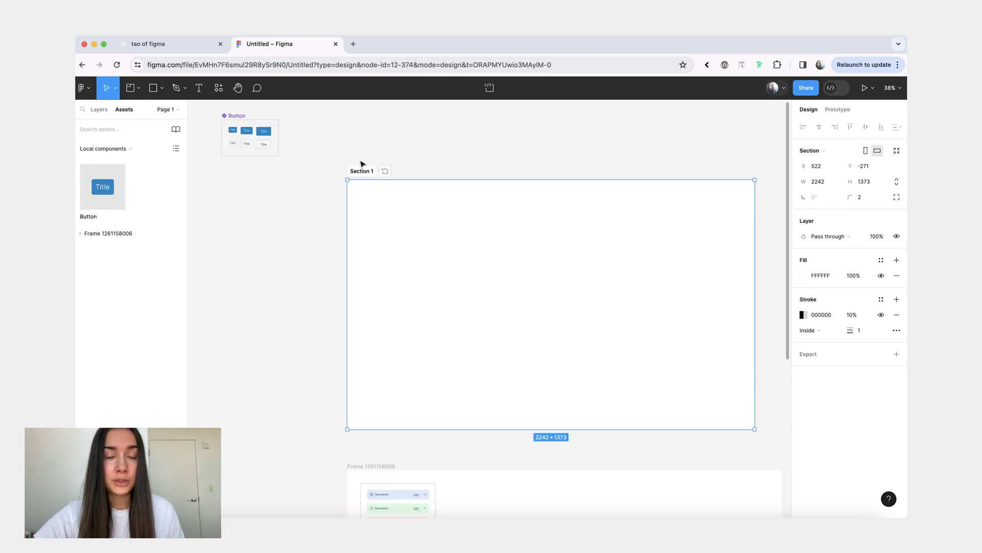
{"action": "left_click_drag", "start_coordinate": [228, 115], "coordinate": [377, 199]}
Name the section 'Inputs', then bring up the Tao of Figma tips page
{"action": "left_click", "coordinate": [359, 170]}
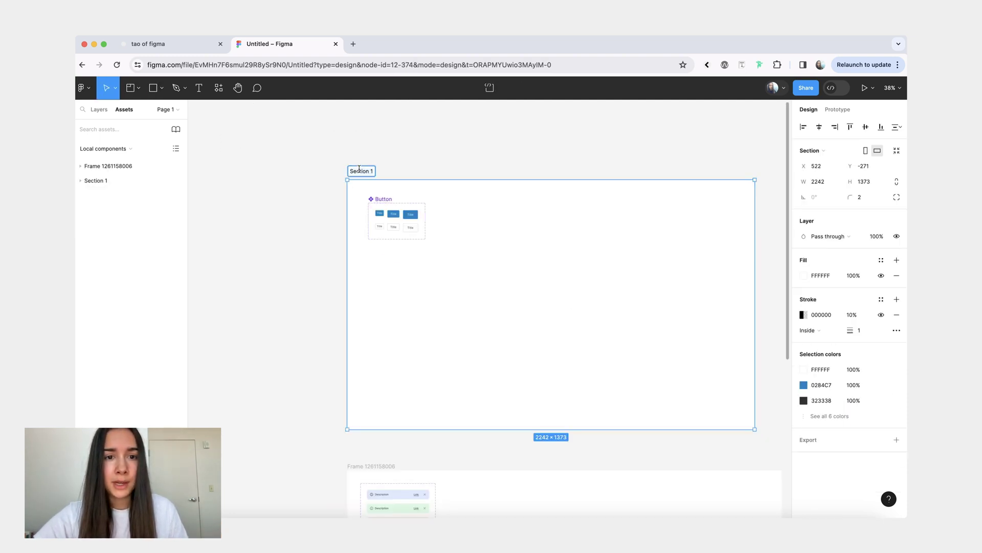
{"action": "type", "text": "Input"}
{"action": "key", "text": "Return"}
{"action": "left_click", "coordinate": [358, 171]}
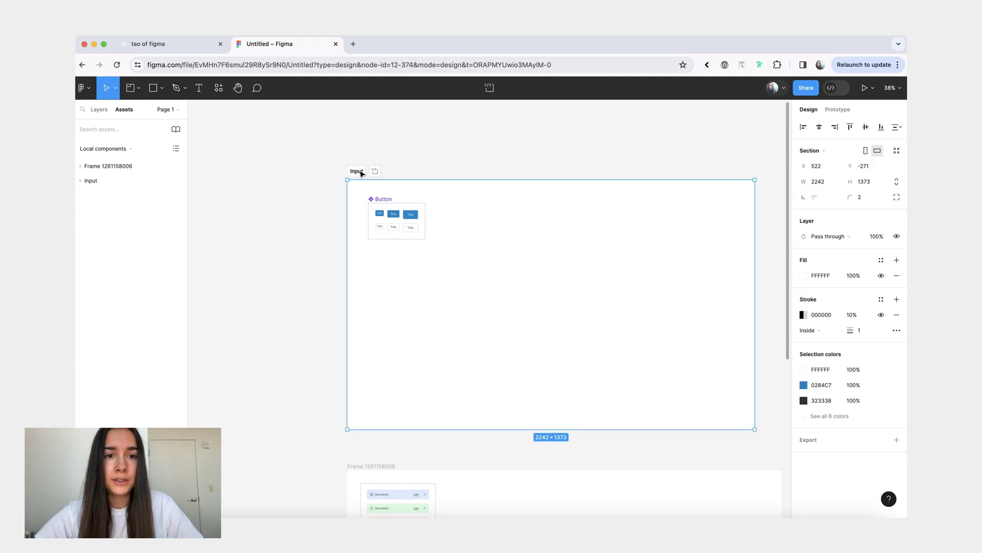
{"action": "left_click", "coordinate": [402, 140]}
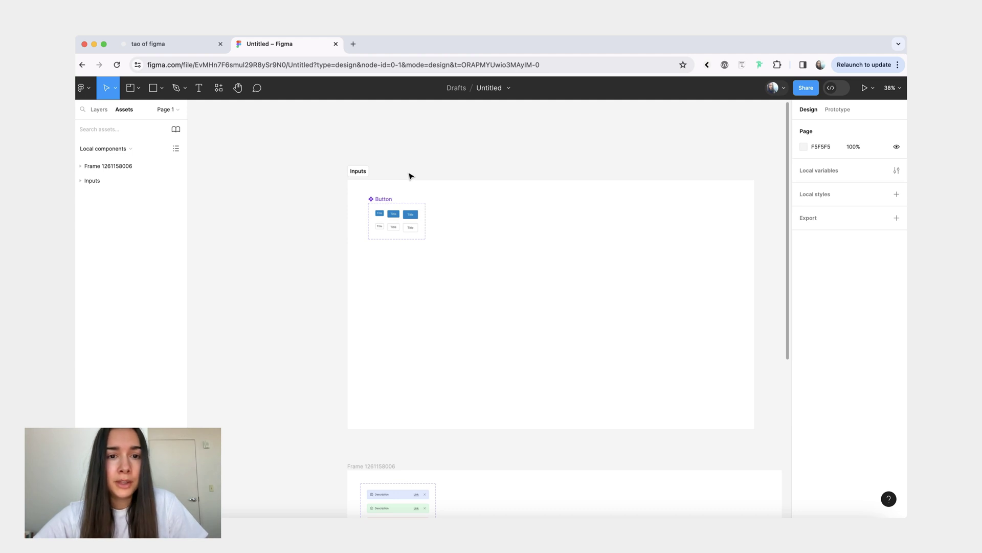
{"action": "scroll", "coordinate": [411, 176], "scroll_direction": "down", "scroll_amount": 5}
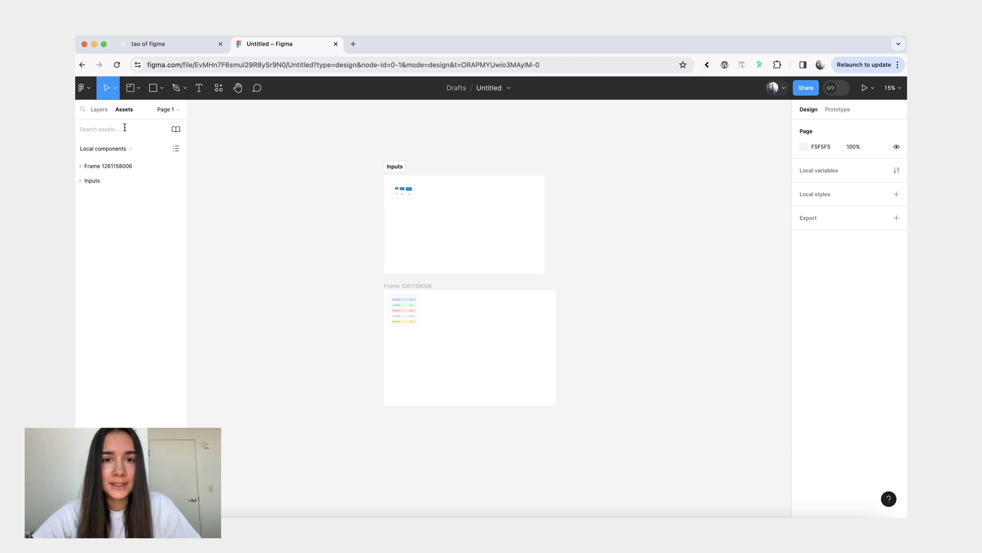
{"action": "key", "text": "ctrl+shift+Tab"}
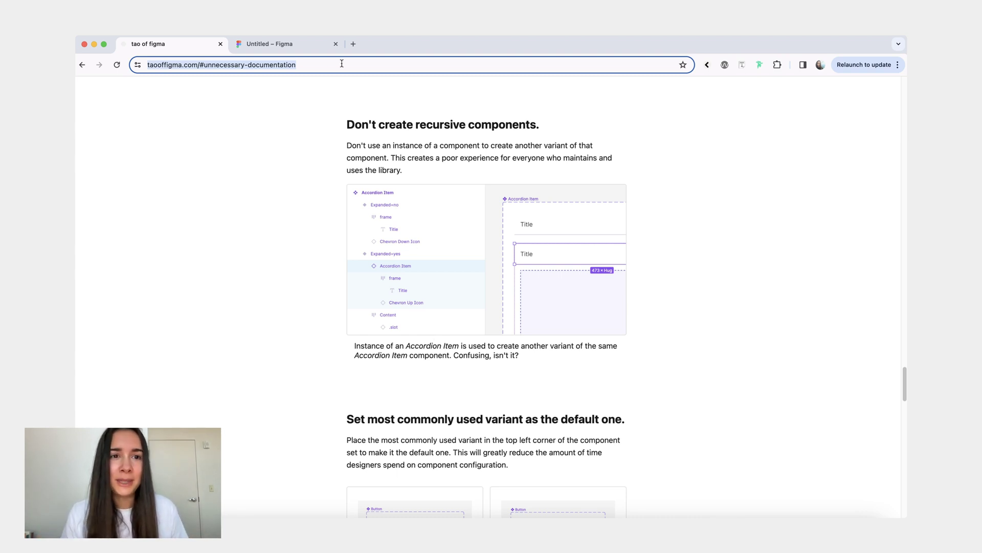
Read the 'Don't create recursive components' tip, then return to the Untitled Figma file
{"action": "left_click", "coordinate": [300, 47]}
Create an 'Accordion Item' text layer and wrap it in an auto-layout frame
{"action": "key", "text": "t"}
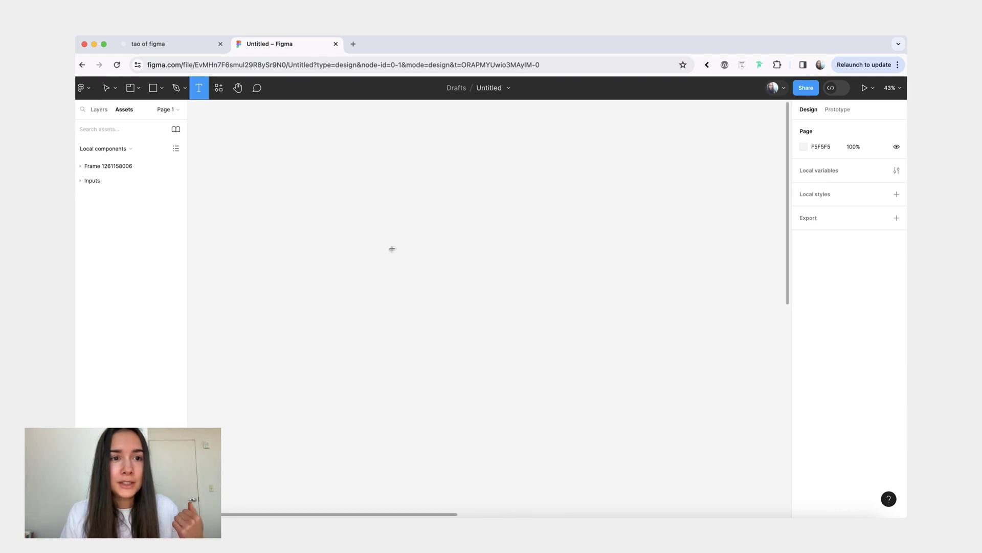
{"action": "left_click", "coordinate": [412, 241]}
{"action": "type", "text": "Accordion Item"}
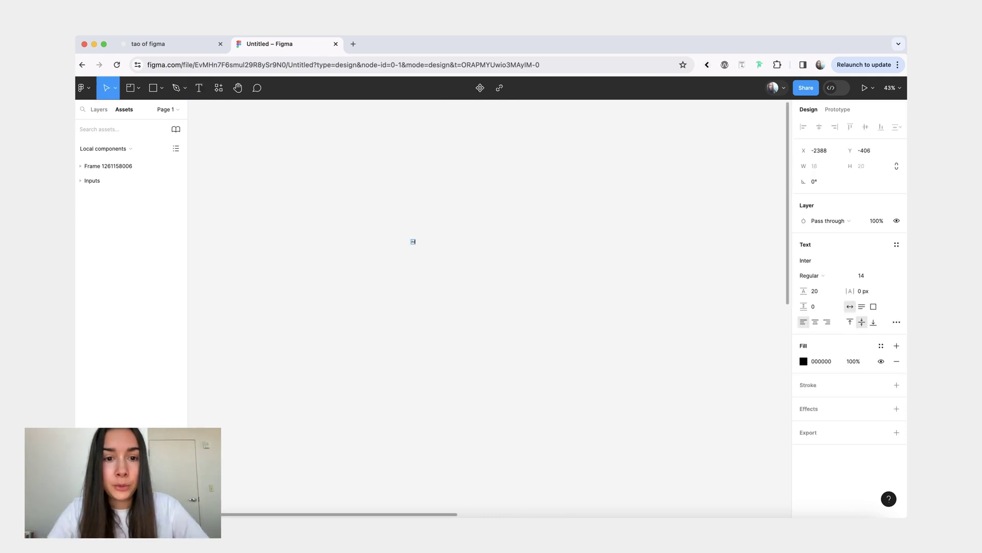
{"action": "scroll", "coordinate": [360, 234], "scroll_direction": "up", "scroll_amount": 5}
{"action": "scroll", "coordinate": [449, 280], "scroll_direction": "up", "scroll_amount": 3}
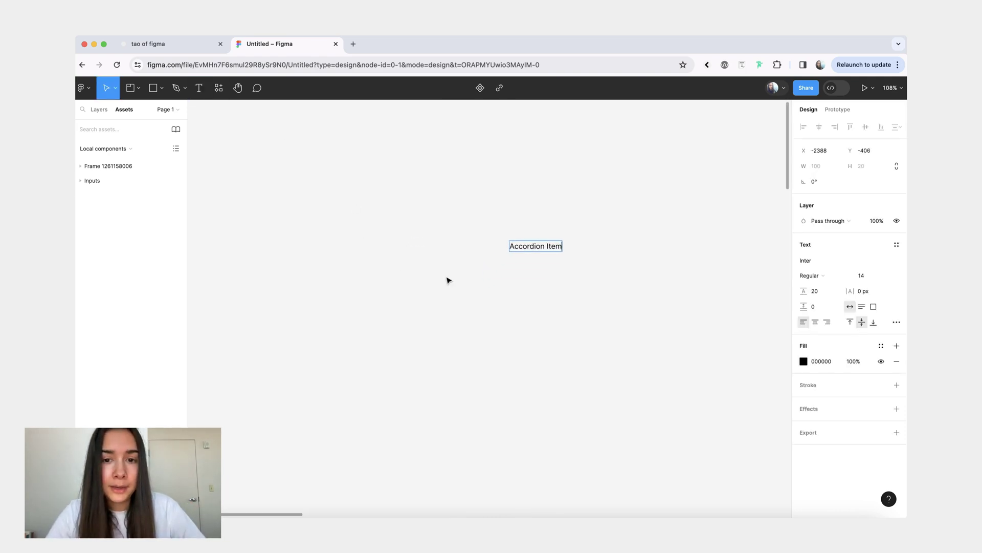
{"action": "key", "text": "Escape"}
{"action": "key", "text": "shift+a"}
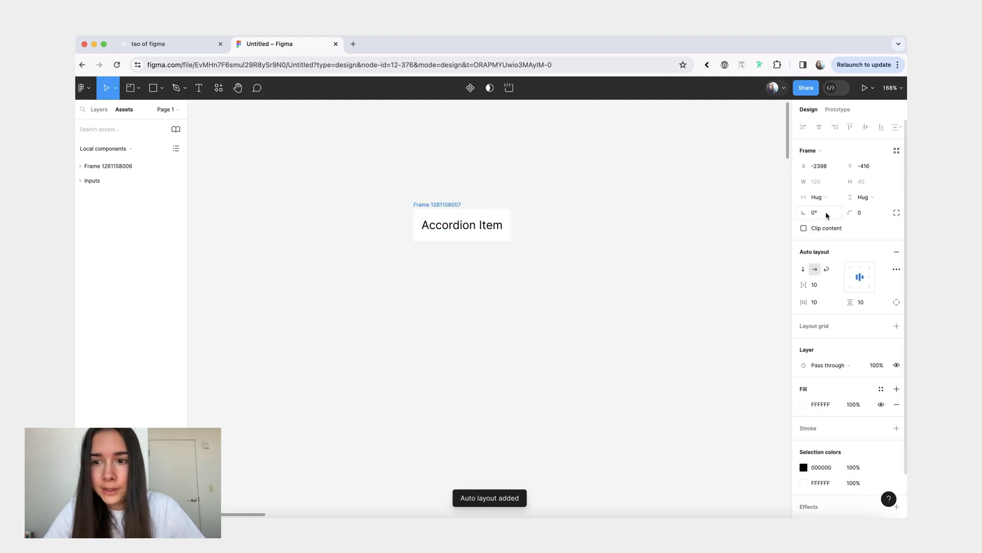
Name the frame 'Accordion Item', widen it to 225 and left-align its text
{"action": "type", "text": "Accordion Item"}
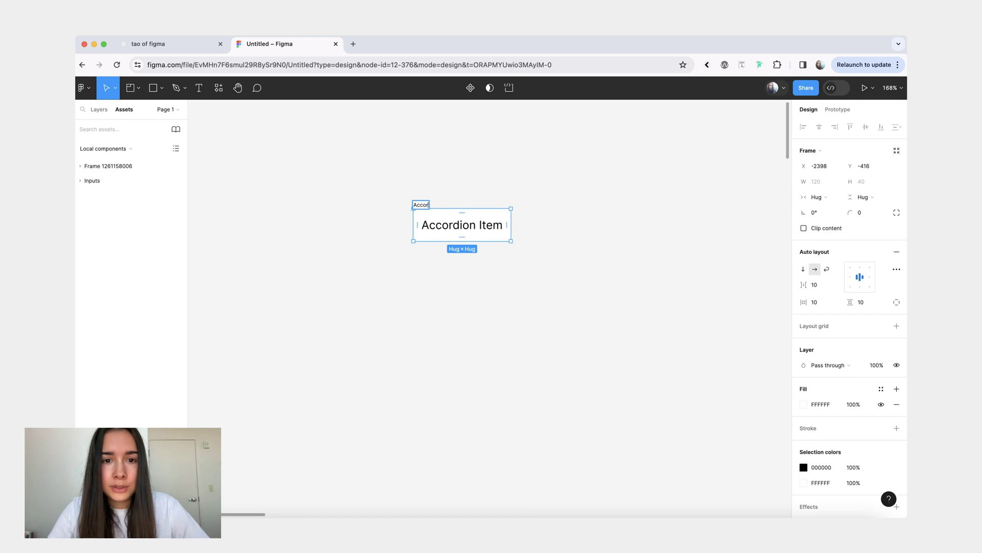
{"action": "left_click", "coordinate": [444, 199]}
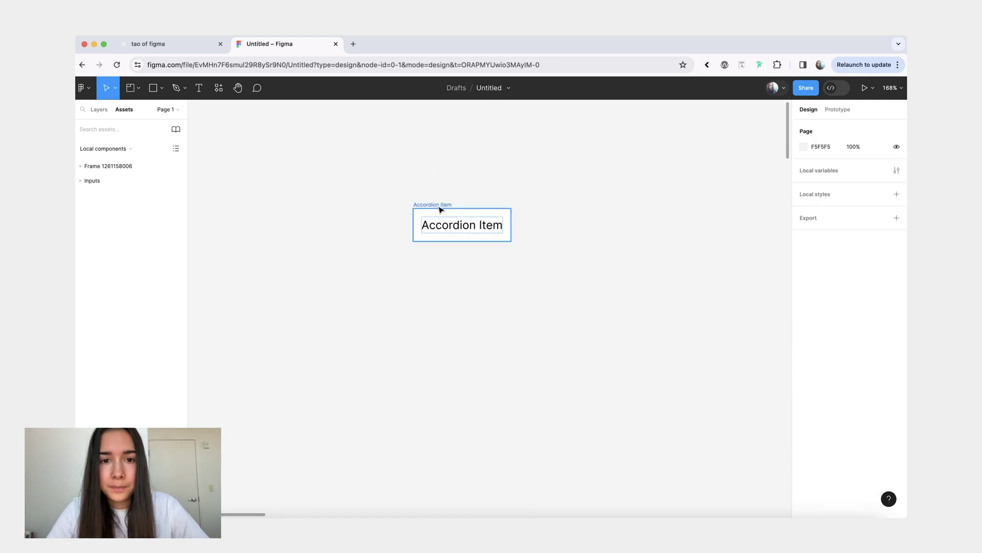
{"action": "left_click", "coordinate": [440, 205]}
{"action": "left_click_drag", "start_coordinate": [511, 225], "coordinate": [596, 226]}
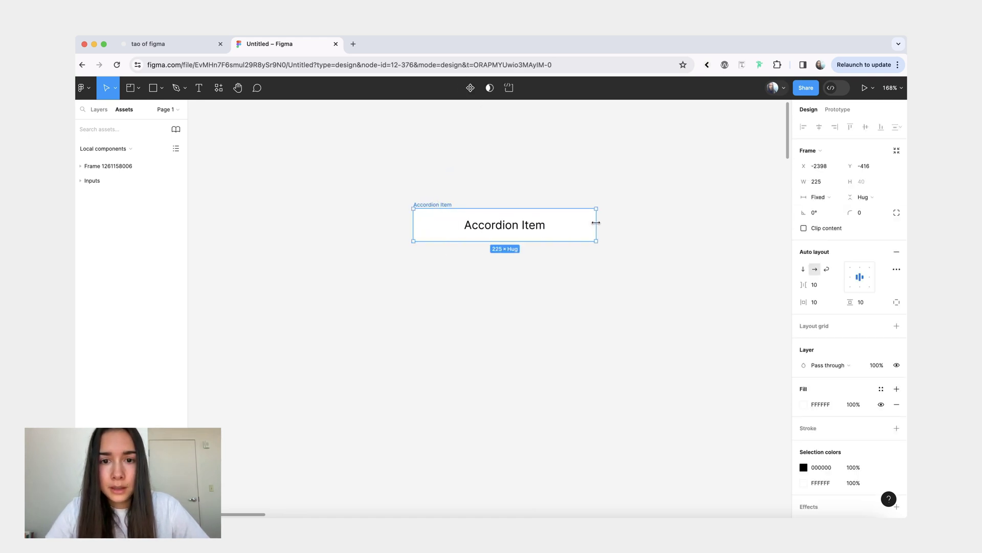
{"action": "left_click", "coordinate": [851, 277]}
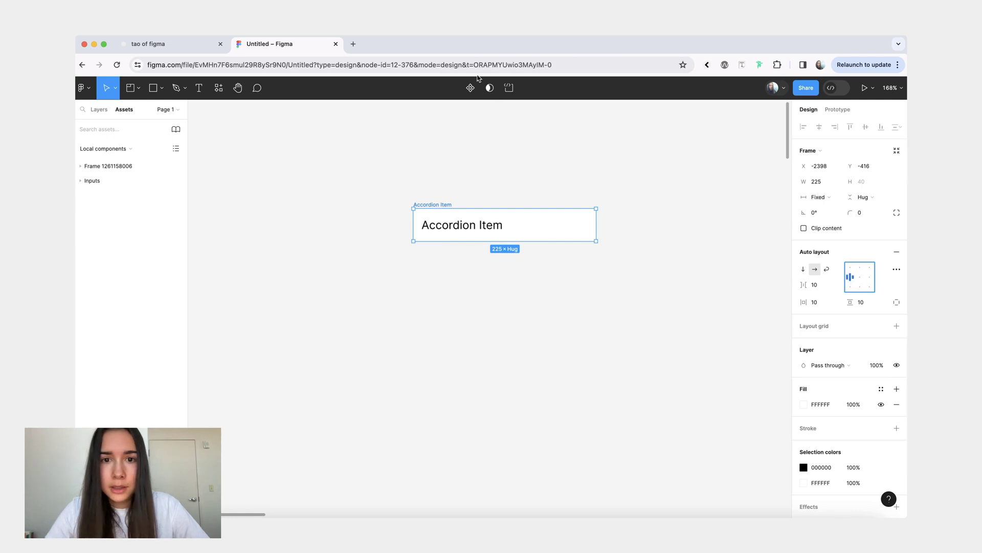
Make the frame a component with a variant property and a second variant
{"action": "left_click", "coordinate": [471, 88]}
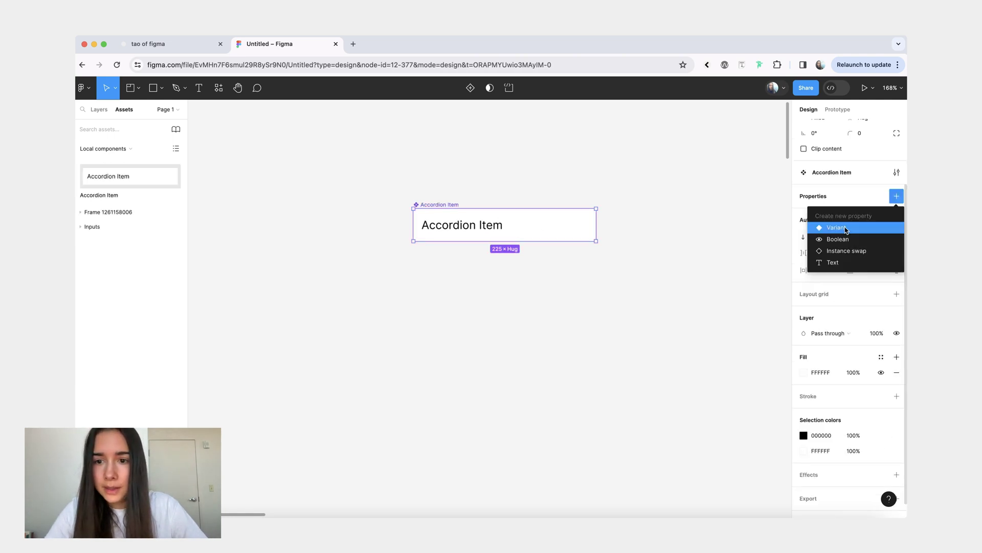
{"action": "left_click", "coordinate": [845, 227]}
{"action": "left_click", "coordinate": [509, 272]}
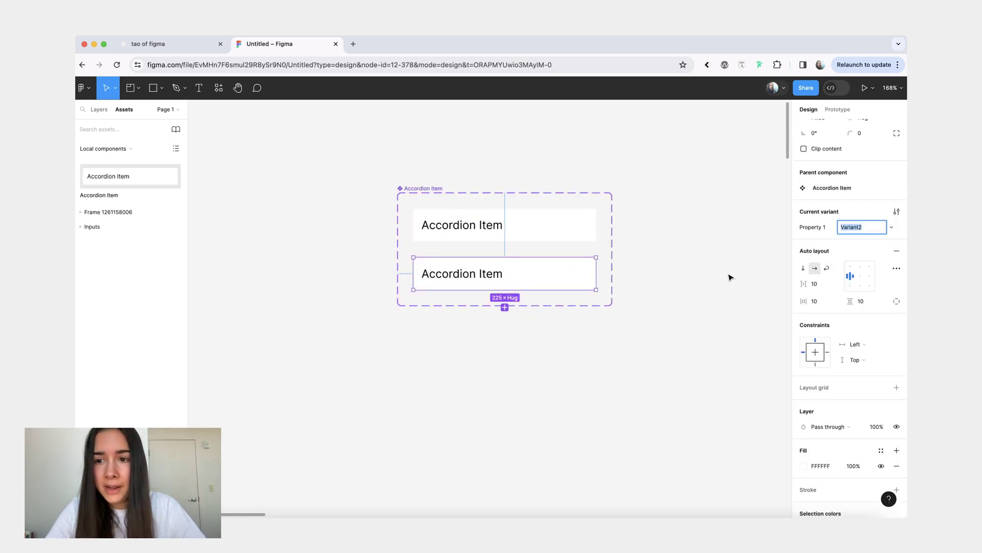
Rename the Accordion Item variant property to 'State'
{"action": "left_click", "coordinate": [795, 226]}
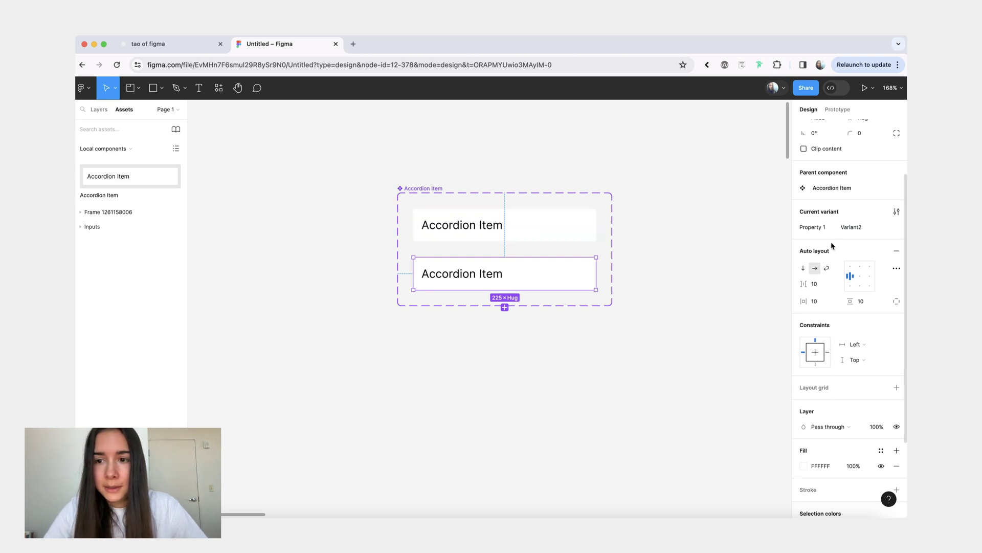
{"action": "left_click", "coordinate": [524, 195]}
{"action": "left_click", "coordinate": [443, 188]}
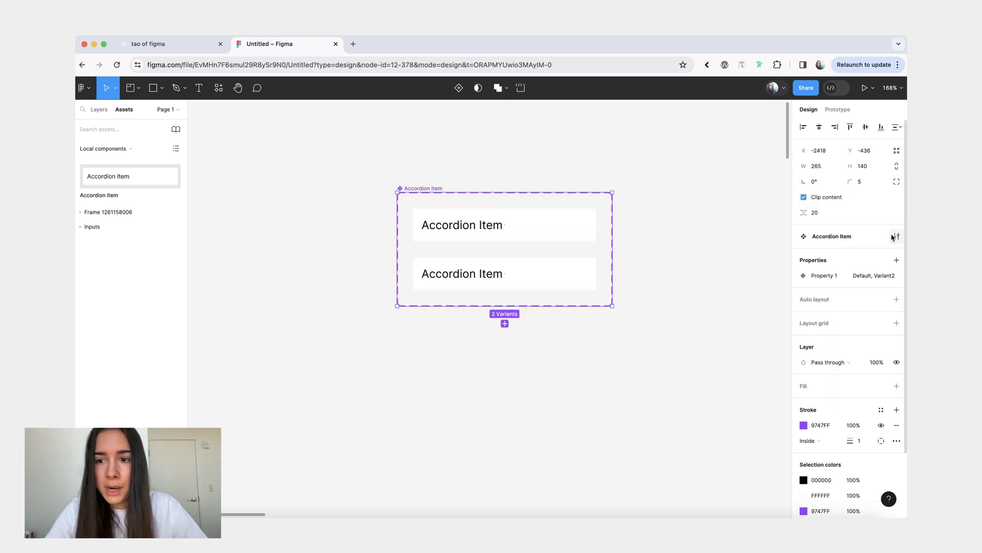
{"action": "double_click", "coordinate": [825, 276]}
{"action": "type", "text": "State"}
{"action": "key", "text": "Return"}
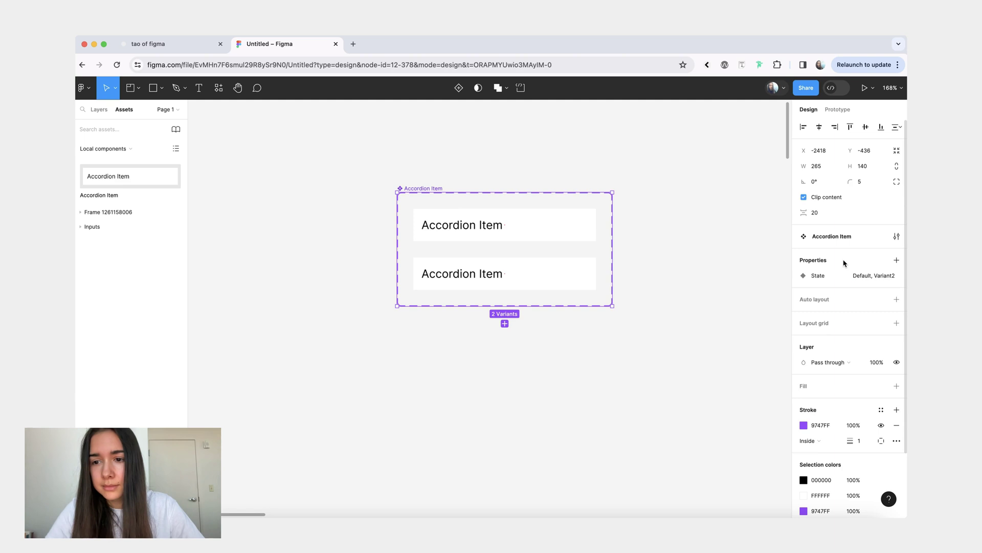
Set the top variant's State to 'default' and the bottom variant's to 'expanded'
{"action": "left_click", "coordinate": [526, 222]}
{"action": "left_click", "coordinate": [845, 307]}
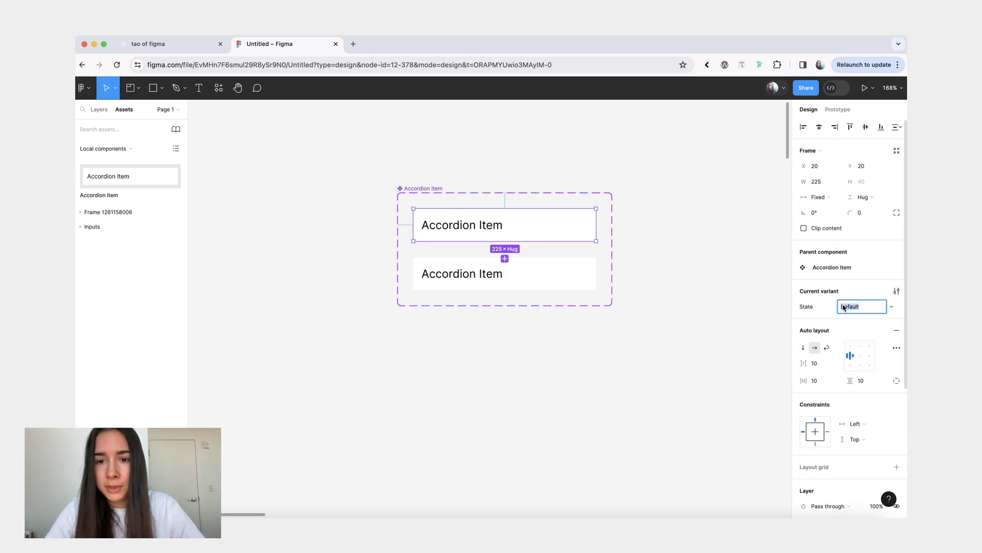
{"action": "type", "text": "default"}
{"action": "key", "text": "Return"}
{"action": "left_click", "coordinate": [502, 287]}
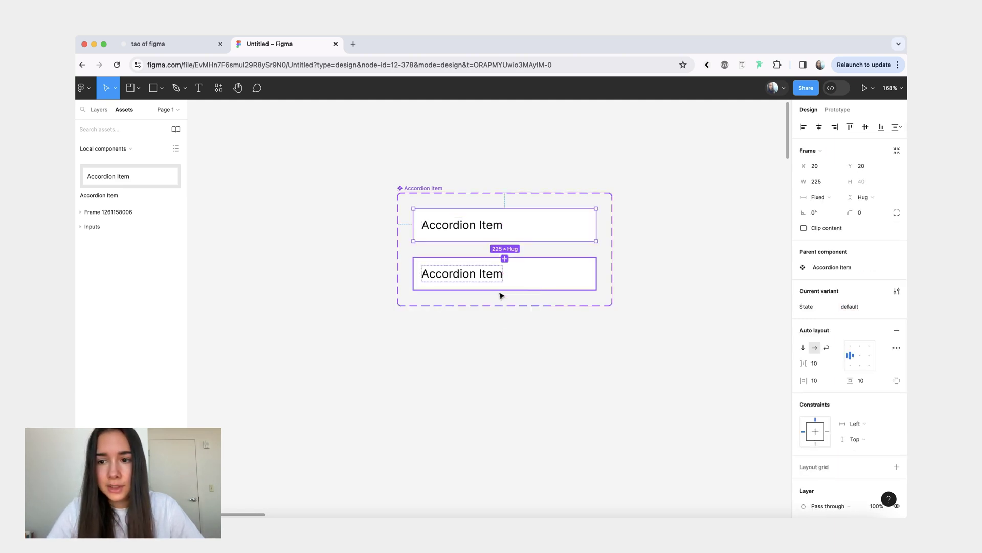
{"action": "left_click", "coordinate": [850, 307]}
{"action": "type", "text": "expanded"}
{"action": "key", "text": "Return"}
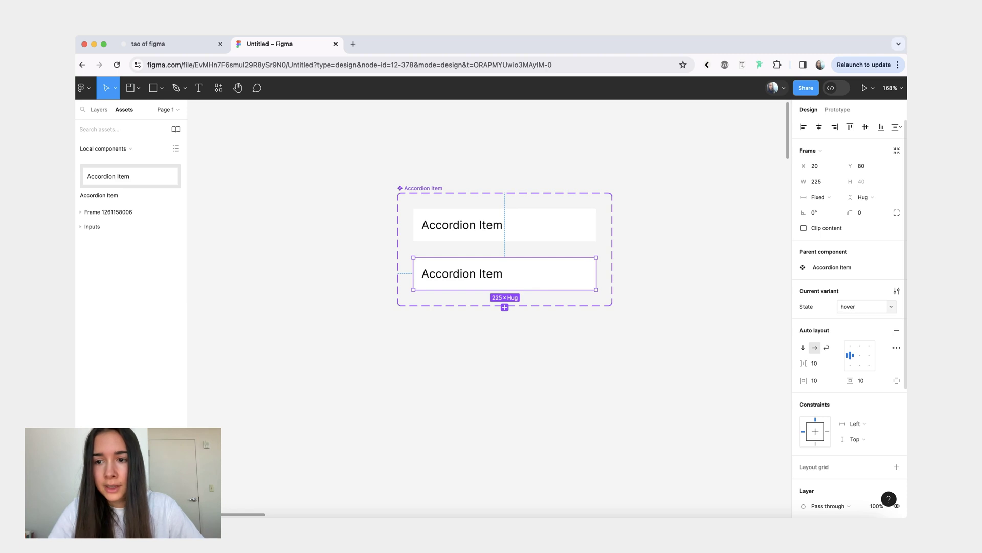
Give the lower Accordion Item variant a grey fill
{"action": "scroll", "coordinate": [851, 310], "scroll_direction": "down", "scroll_amount": 5}
{"action": "left_click", "coordinate": [803, 358]}
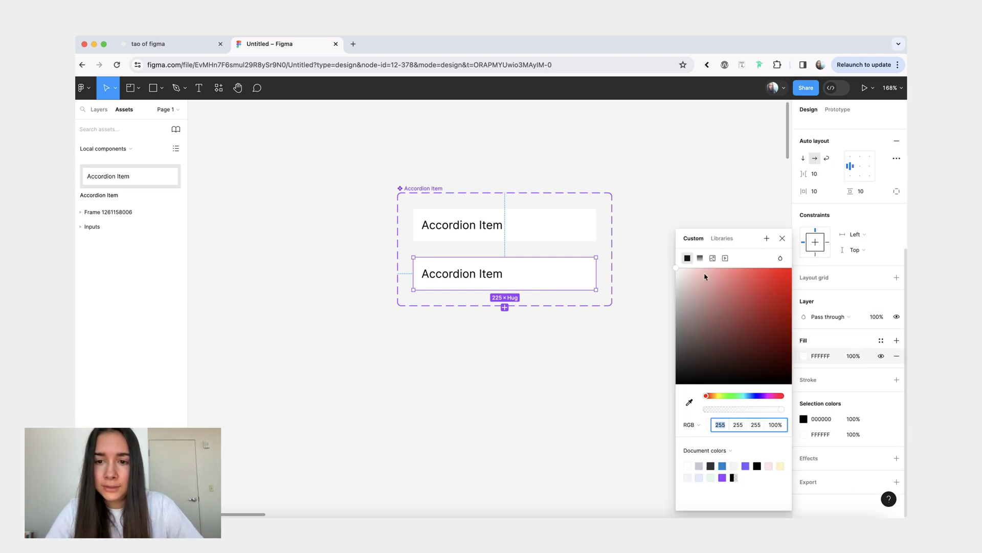
{"action": "left_click_drag", "start_coordinate": [705, 277], "coordinate": [669, 285]}
{"action": "left_click", "coordinate": [657, 284]}
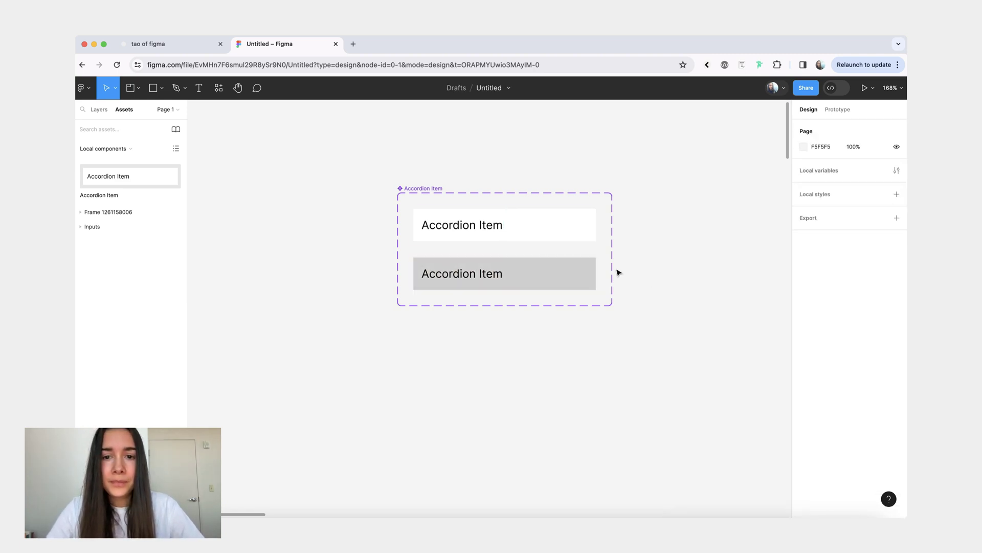
Add a black border to both variants, applied to the bottom edge only
{"action": "left_click", "coordinate": [566, 272]}
{"action": "key", "text": "super+a"}
{"action": "scroll", "coordinate": [851, 416], "scroll_direction": "down", "scroll_amount": 5}
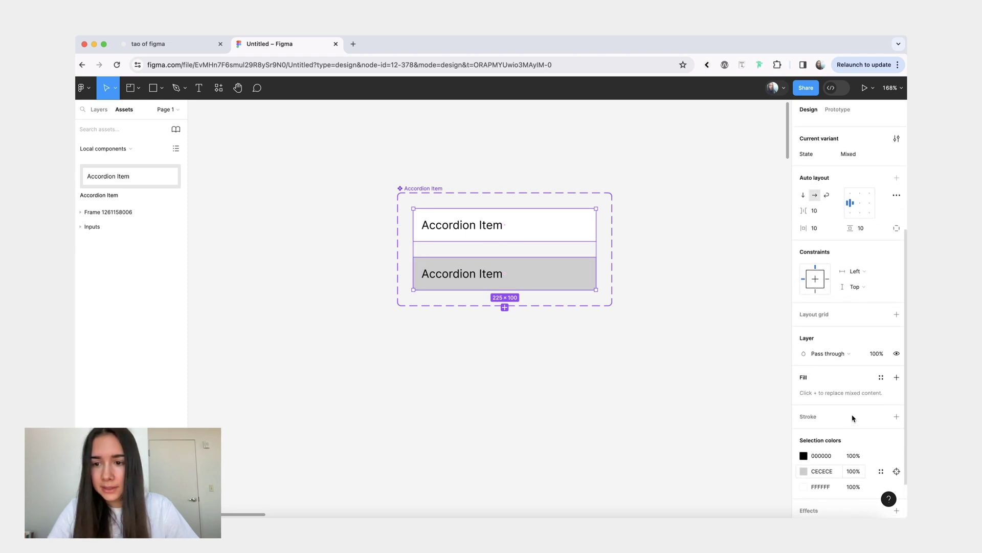
{"action": "left_click", "coordinate": [897, 425]}
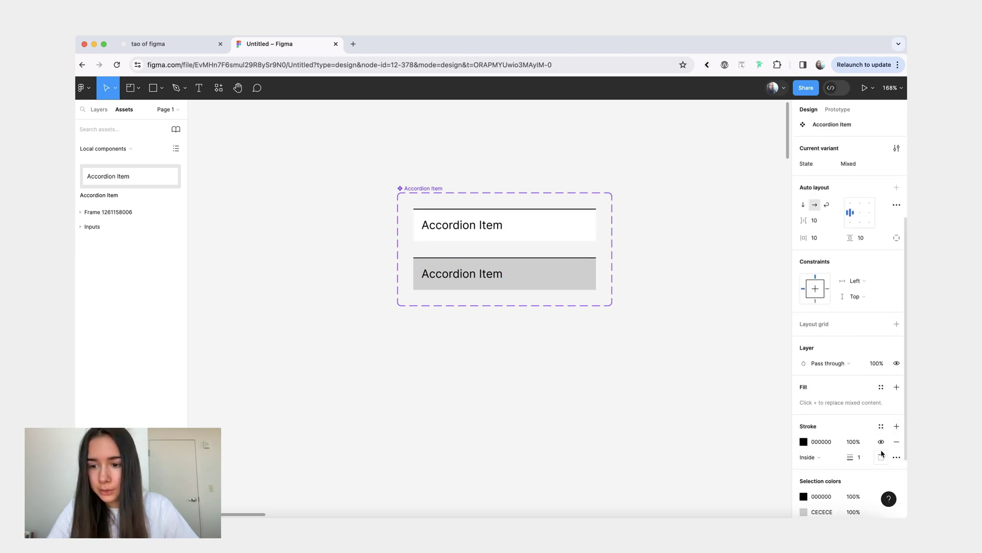
{"action": "left_click", "coordinate": [881, 457]}
{"action": "left_click", "coordinate": [870, 476]}
{"action": "left_click", "coordinate": [803, 442]}
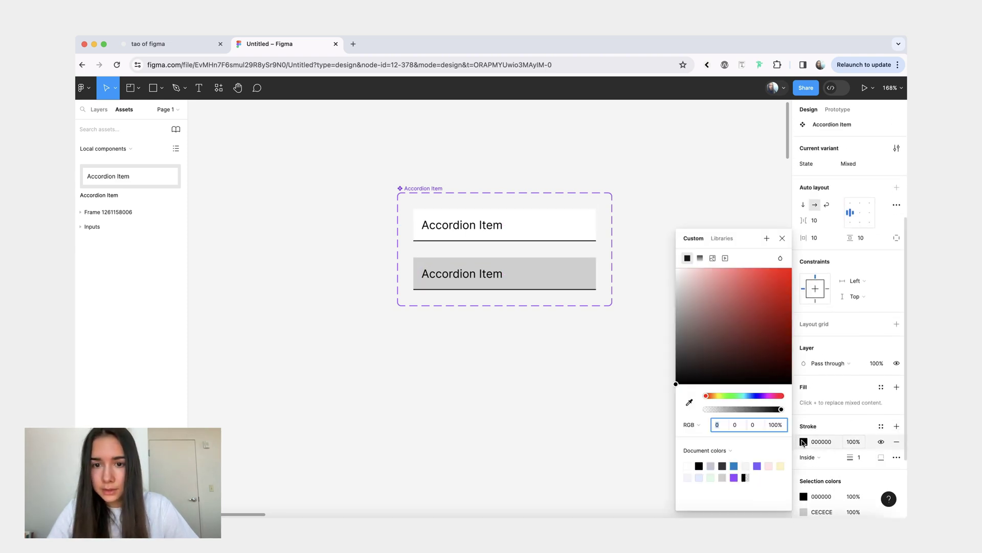
{"action": "key", "text": "Escape"}
Copy the caret-down chevron icon from phosphoricons.com and return to Figma
{"action": "left_click", "coordinate": [353, 44]}
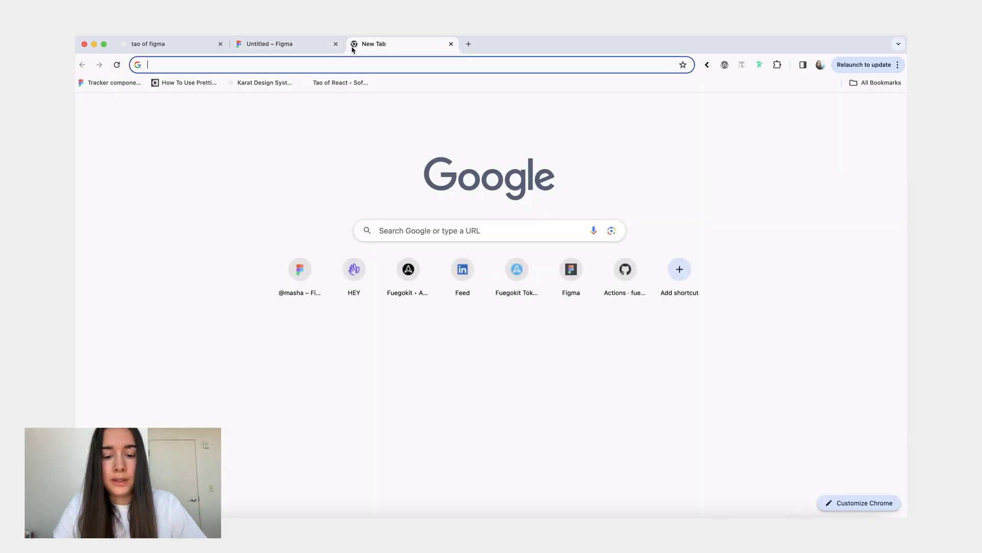
{"action": "type", "text": "phosphoricons.com"}
{"action": "key", "text": "Return"}
{"action": "type", "text": "chevron"}
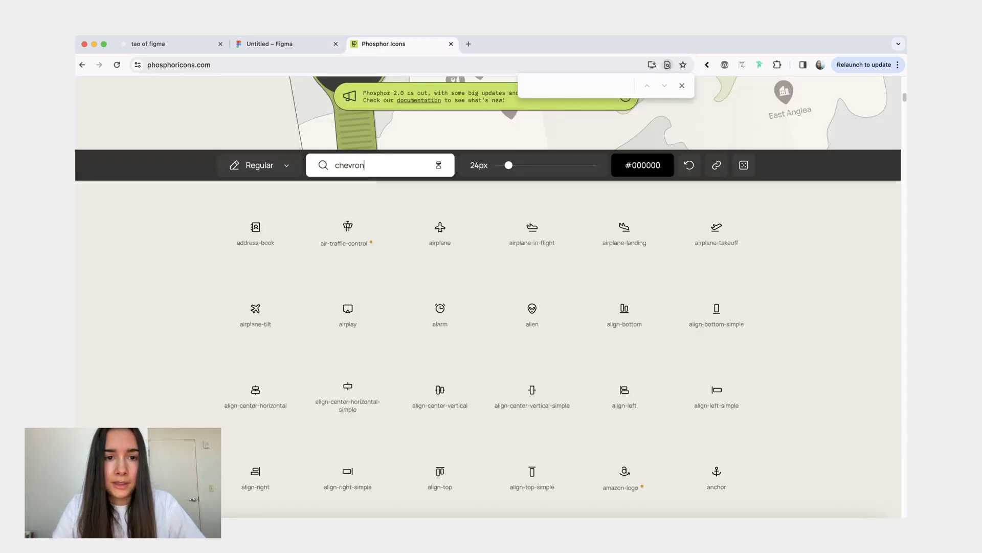
{"action": "scroll", "coordinate": [491, 307], "scroll_direction": "down", "scroll_amount": 3}
{"action": "left_click", "coordinate": [346, 169]}
{"action": "left_click", "coordinate": [235, 351]}
{"action": "left_click", "coordinate": [286, 43]}
Paste the chevron into the accordion row and push it to the right edge
{"action": "key", "text": "ctrl+v"}
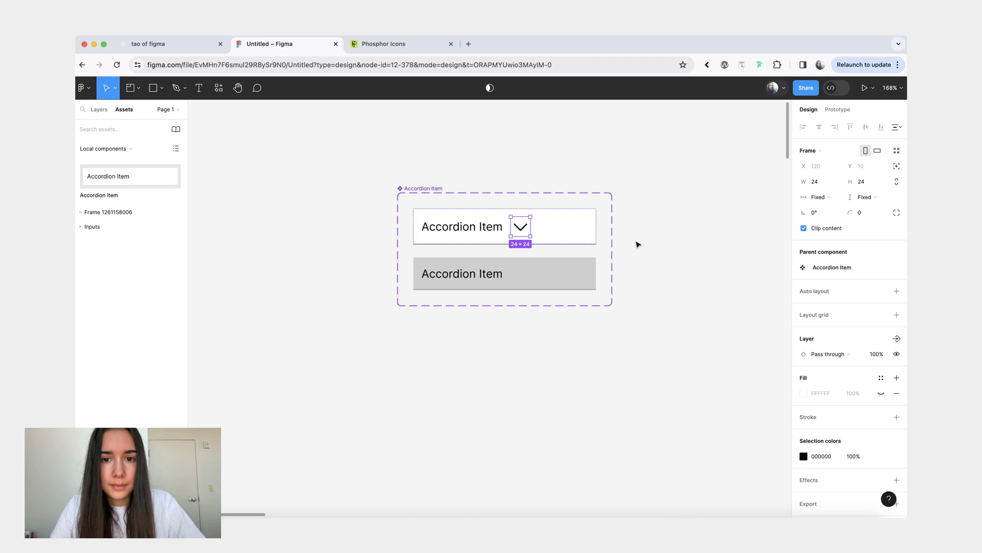
{"action": "left_click", "coordinate": [570, 237]}
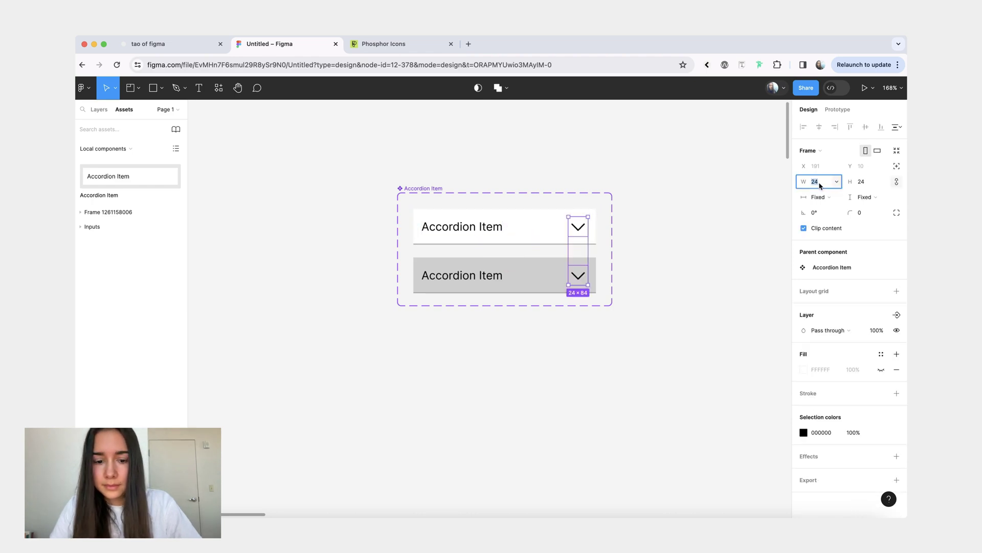
{"action": "left_click", "coordinate": [676, 232]}
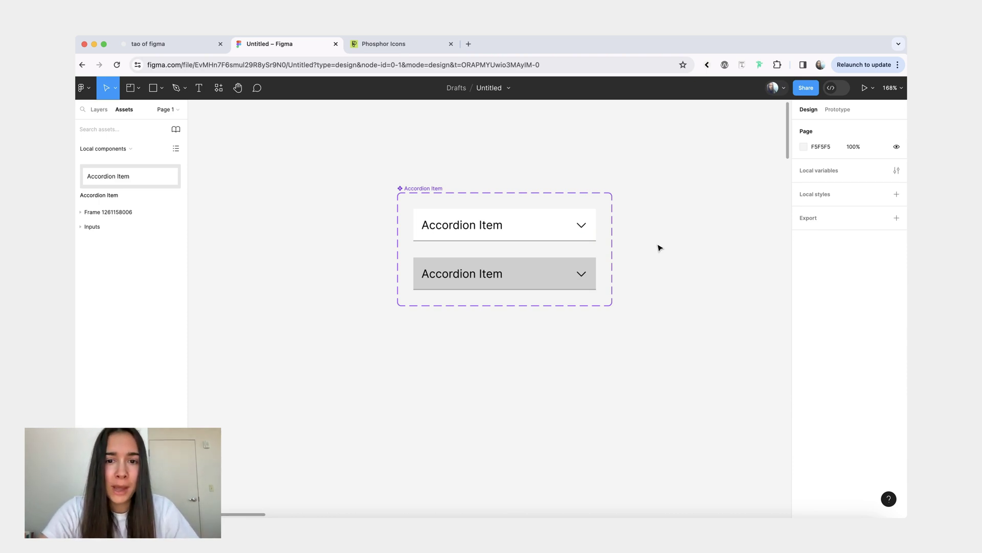
Add and undo a trial third variant, then place a default instance below the set
{"action": "left_click", "coordinate": [505, 306]}
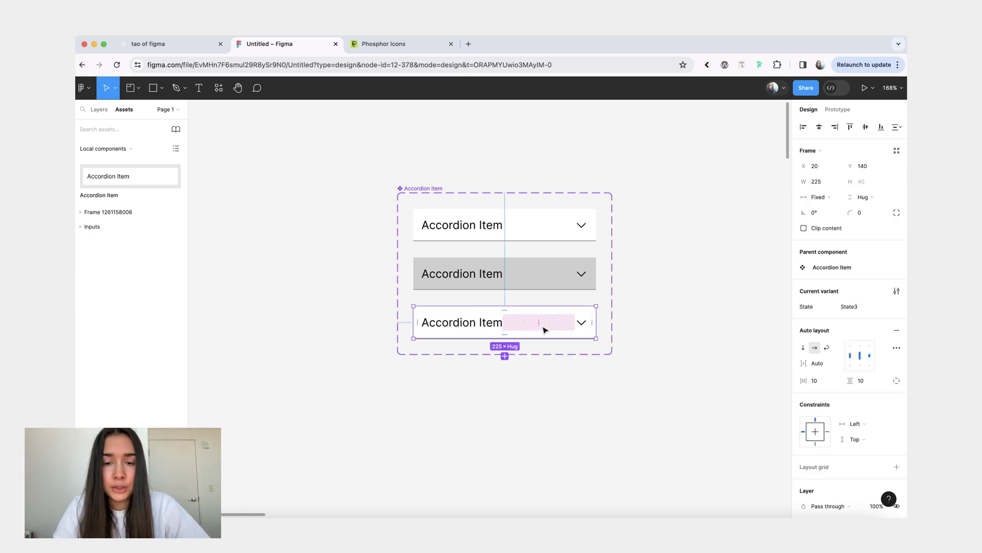
{"action": "left_click", "coordinate": [471, 322]}
{"action": "left_click", "coordinate": [99, 109]}
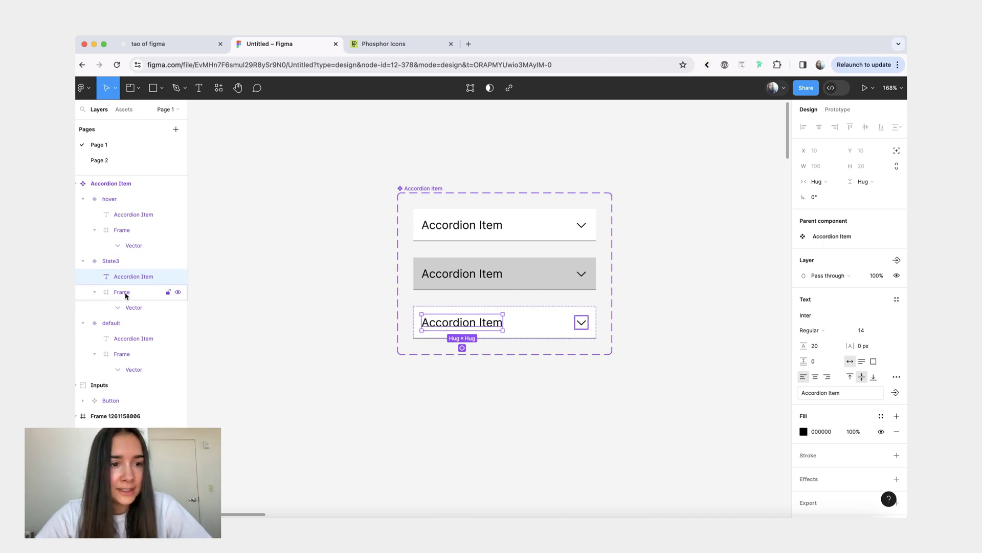
{"action": "left_click", "coordinate": [126, 292]}
{"action": "left_click", "coordinate": [128, 280], "text": "shift"}
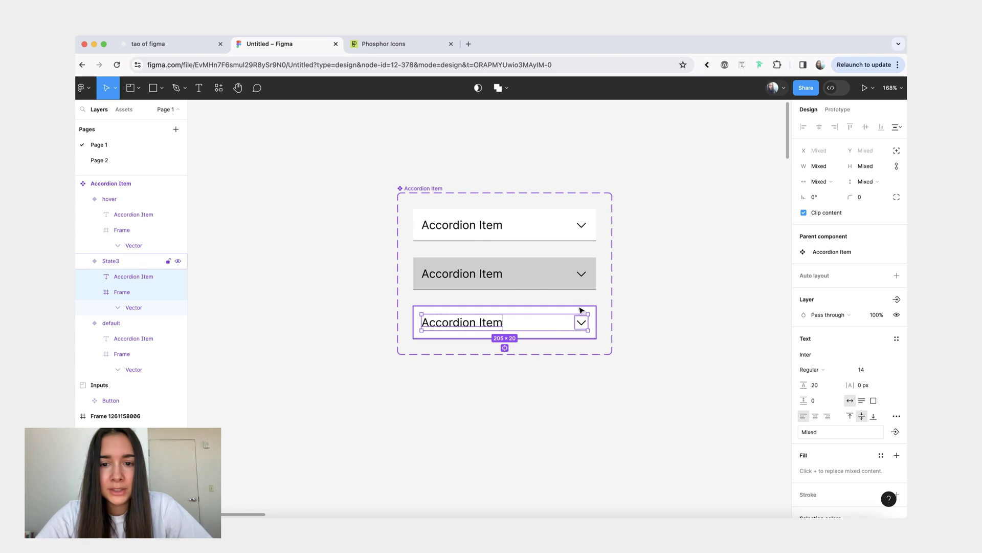
{"action": "key", "text": "shift+a"}
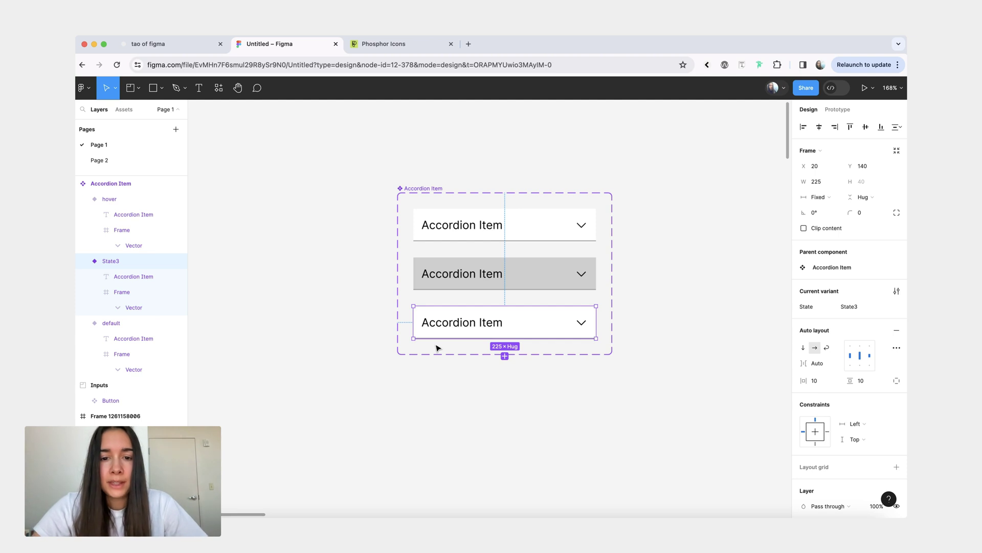
{"action": "key", "text": "super+z"}
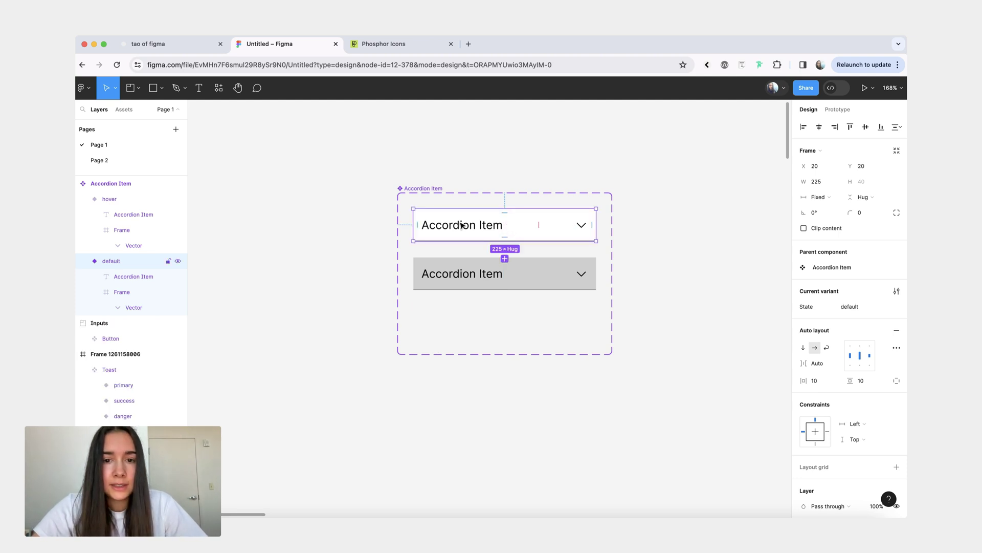
{"action": "left_click_drag", "start_coordinate": [459, 226], "coordinate": [437, 417]}
Add a 'Text' layer below the instance and wrap it in auto layout
{"action": "scroll", "coordinate": [437, 417], "scroll_direction": "down", "scroll_amount": 3}
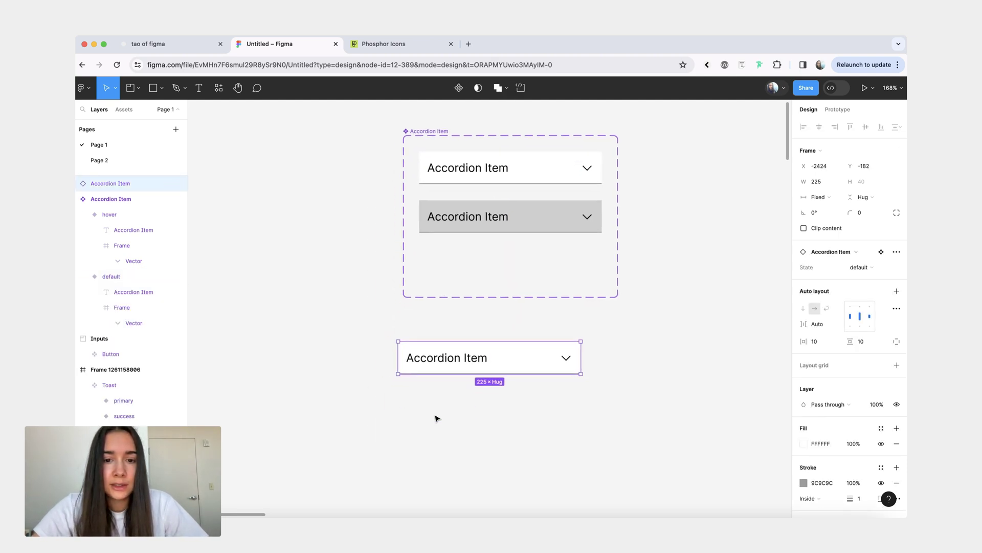
{"action": "key", "text": "t"}
{"action": "left_click", "coordinate": [442, 397]}
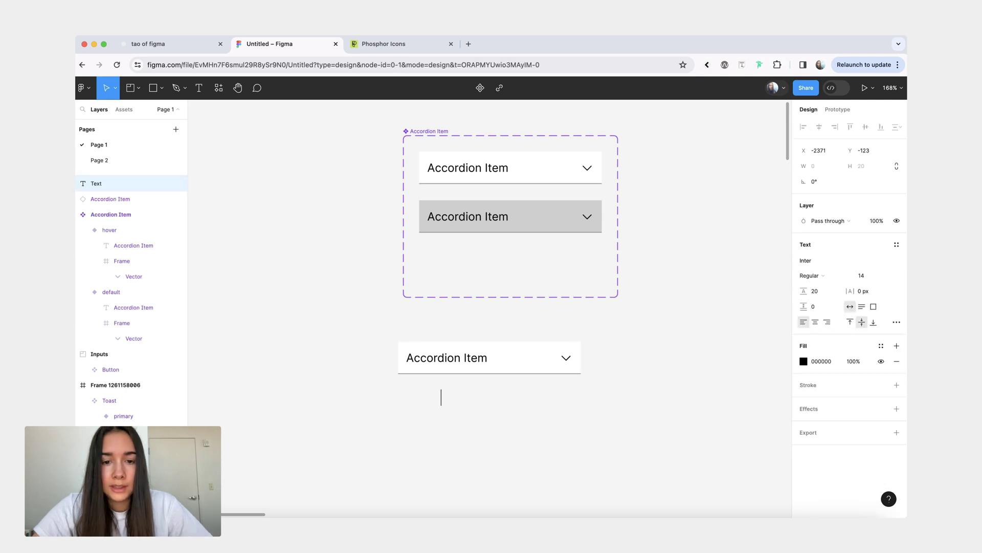
{"action": "type", "text": "Text"}
{"action": "key", "text": "Escape"}
{"action": "key", "text": "shift+a"}
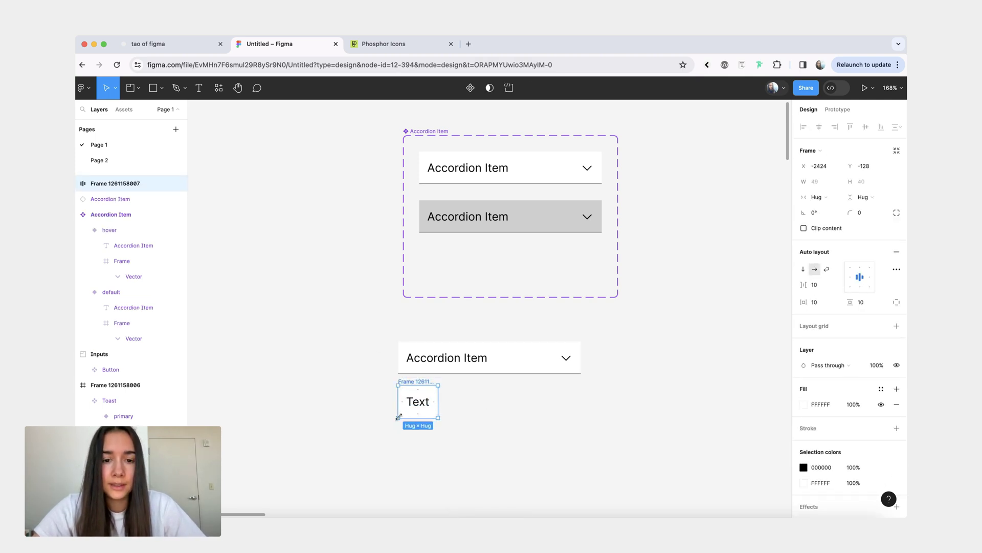
Stack the instance over the Text frame vertically with 0 gap, stretching the body full width
{"action": "left_click", "coordinate": [432, 366], "text": "shift"}
{"action": "key", "text": "shift+a"}
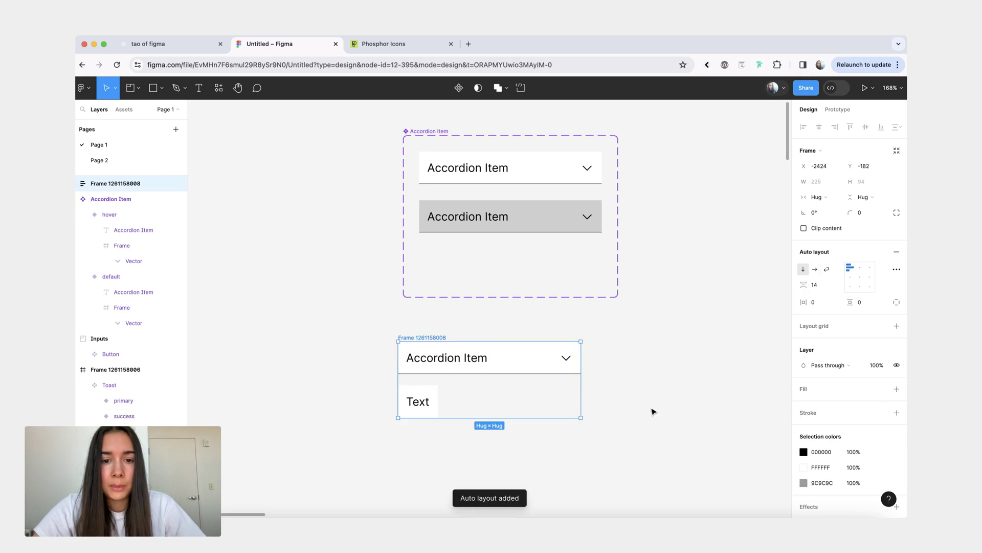
{"action": "left_click", "coordinate": [831, 287]}
{"action": "type", "text": "0"}
{"action": "key", "text": "Return"}
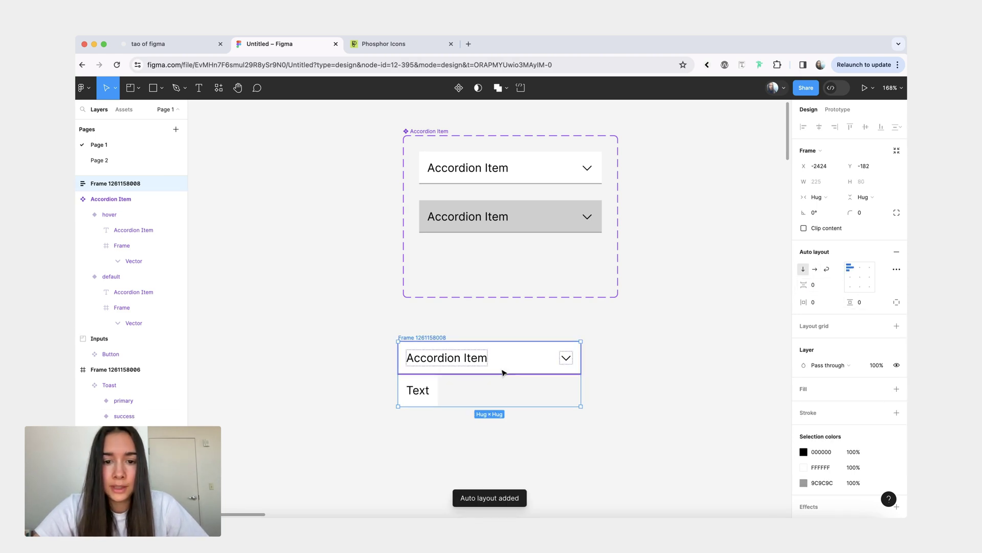
{"action": "left_click", "coordinate": [418, 402]}
{"action": "left_click", "coordinate": [419, 331]}
Name the wrapper 'Accordion Item', make it a component and drag it into the set
{"action": "double_click", "coordinate": [417, 333]}
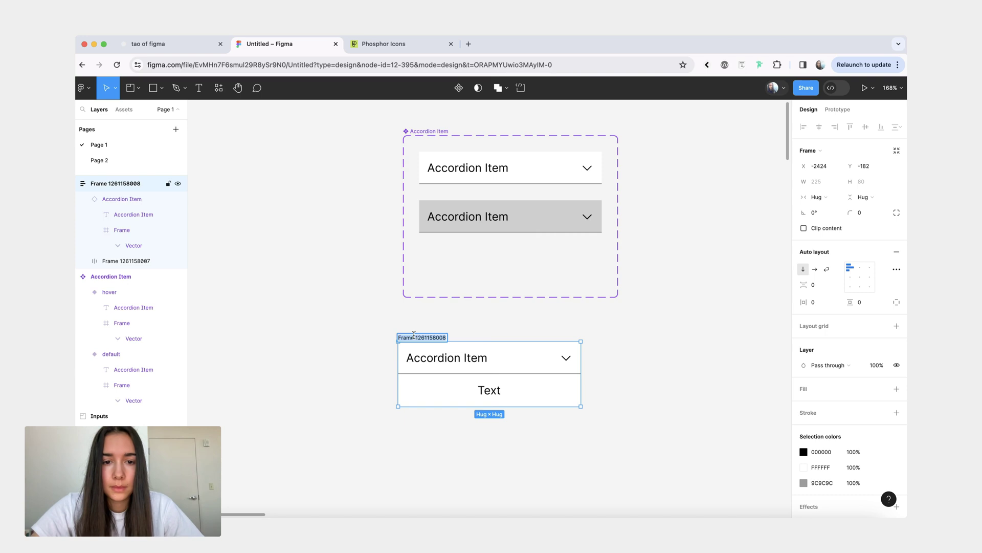
{"action": "type", "text": "Accordion Item"}
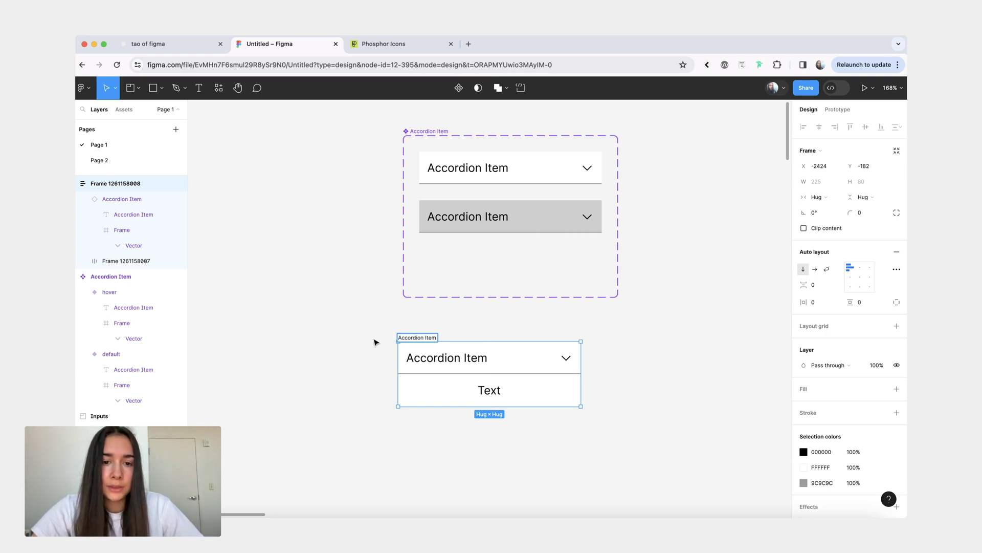
{"action": "key", "text": "Return"}
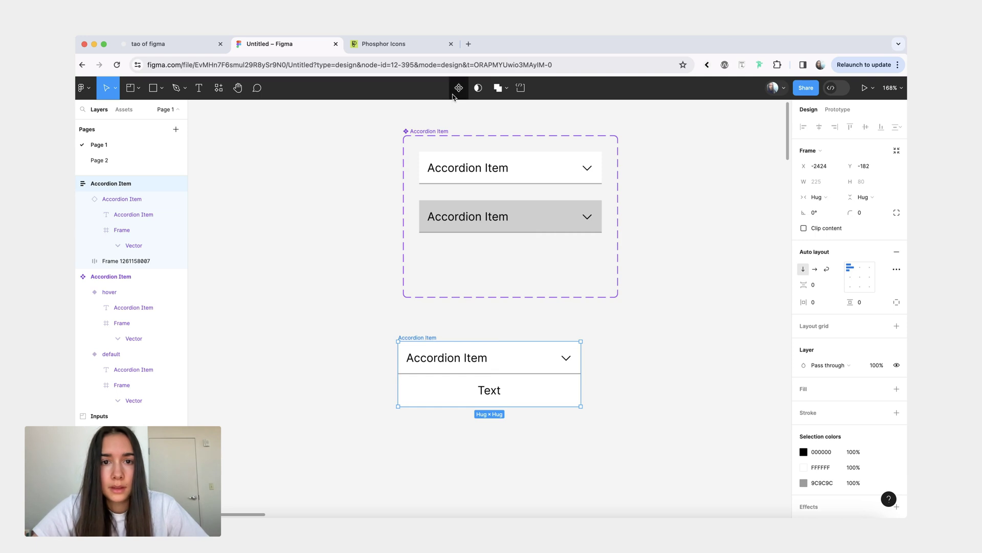
{"action": "key", "text": "super+alt+k"}
{"action": "left_click_drag", "start_coordinate": [429, 338], "coordinate": [457, 262]}
Stack the three variants with auto layout and paste an expanded accordion copy below the set
{"action": "key", "text": "Escape"}
{"action": "key", "text": "shift+a"}
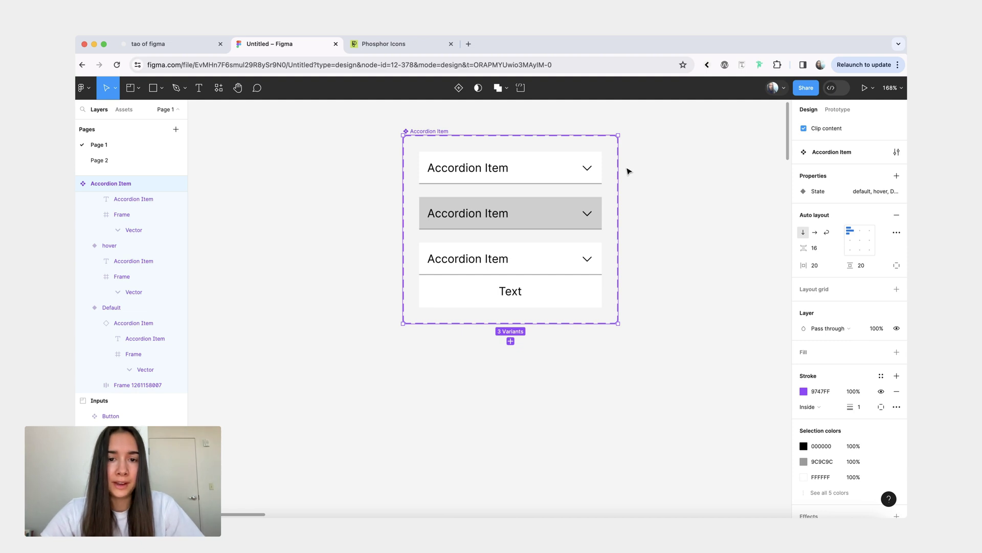
{"action": "left_click", "coordinate": [555, 265]}
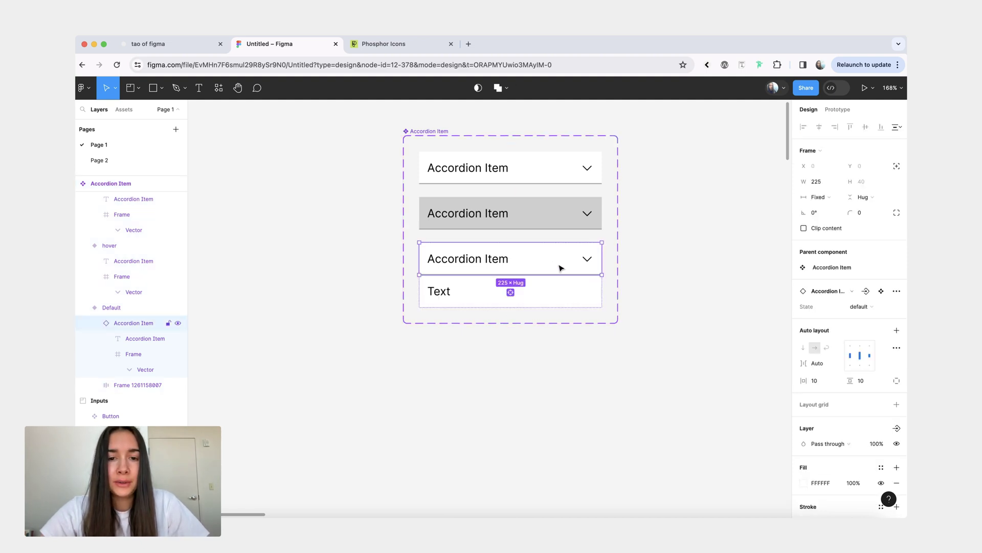
{"action": "left_click", "coordinate": [763, 309]}
{"action": "left_click", "coordinate": [568, 281]}
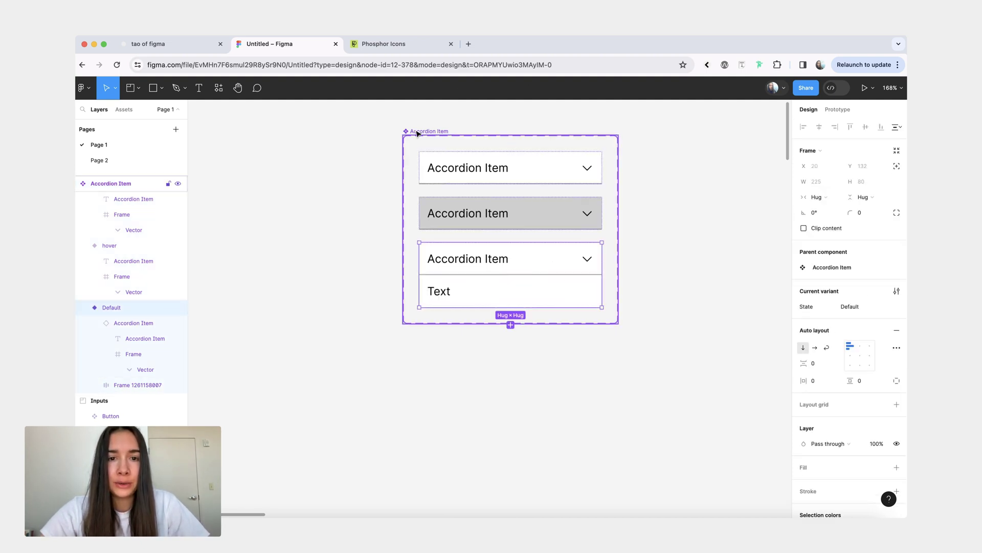
{"action": "left_click", "coordinate": [510, 272]}
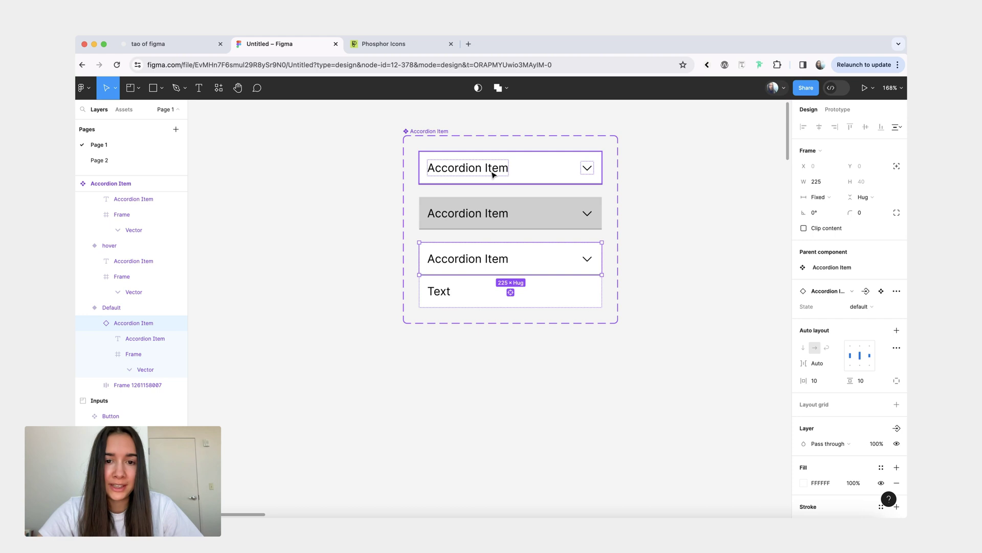
{"action": "key", "text": "ctrl+v"}
Check the header's State options and inspect the accordion copy and the set's variants
{"action": "left_click", "coordinate": [860, 252]}
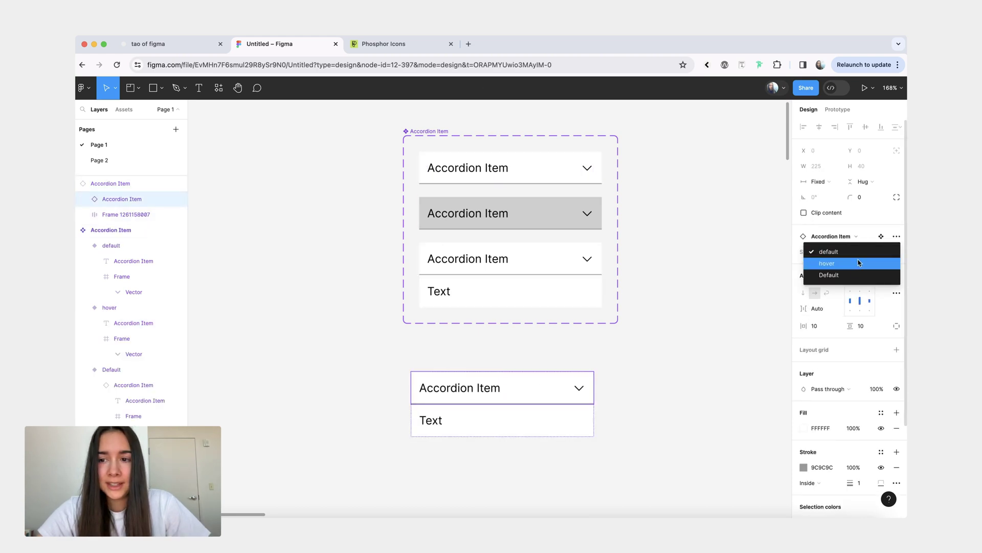
{"action": "left_click", "coordinate": [854, 272]}
{"action": "left_click", "coordinate": [860, 252]}
{"action": "left_click", "coordinate": [742, 322]}
{"action": "left_click_drag", "start_coordinate": [657, 356], "coordinate": [380, 450]}
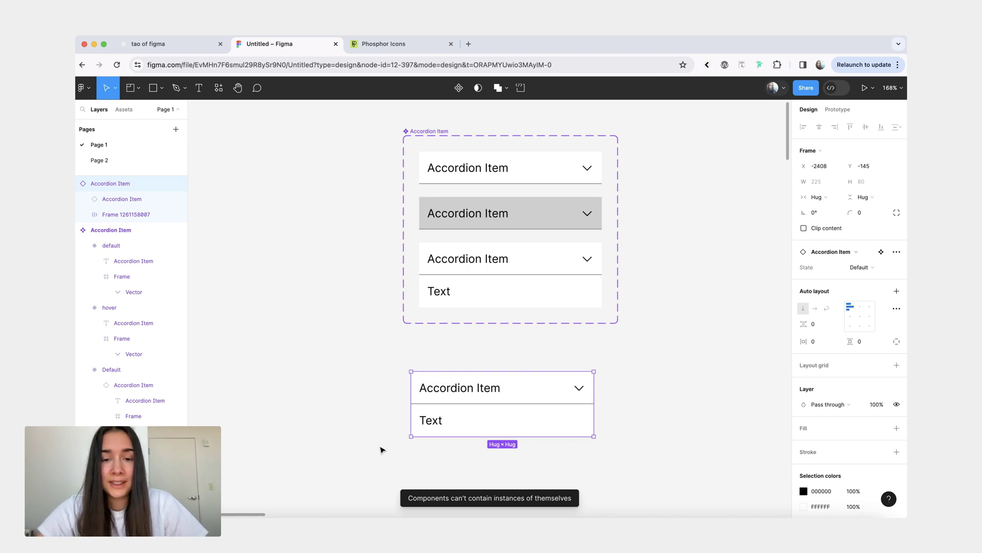
{"action": "key", "text": "Return"}
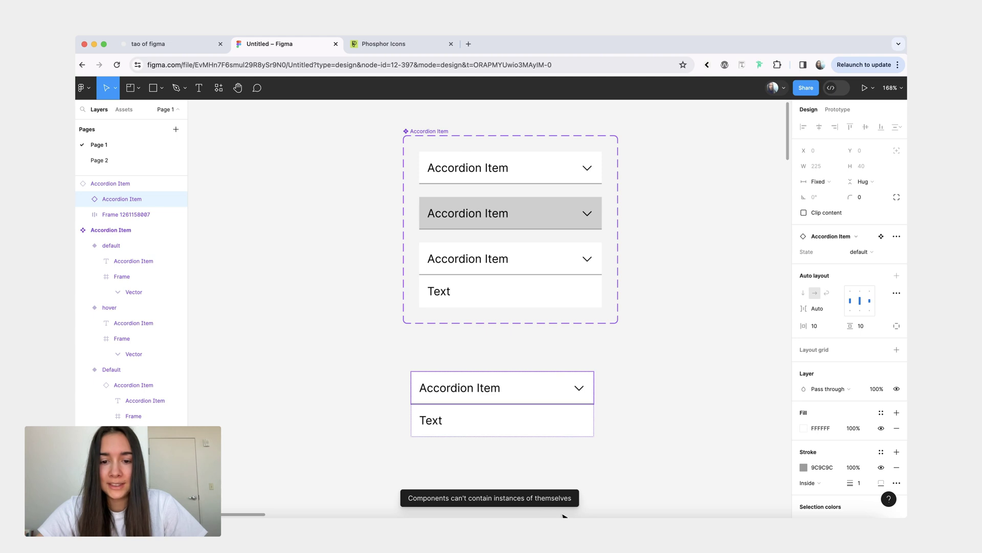
{"action": "left_click", "coordinate": [631, 461]}
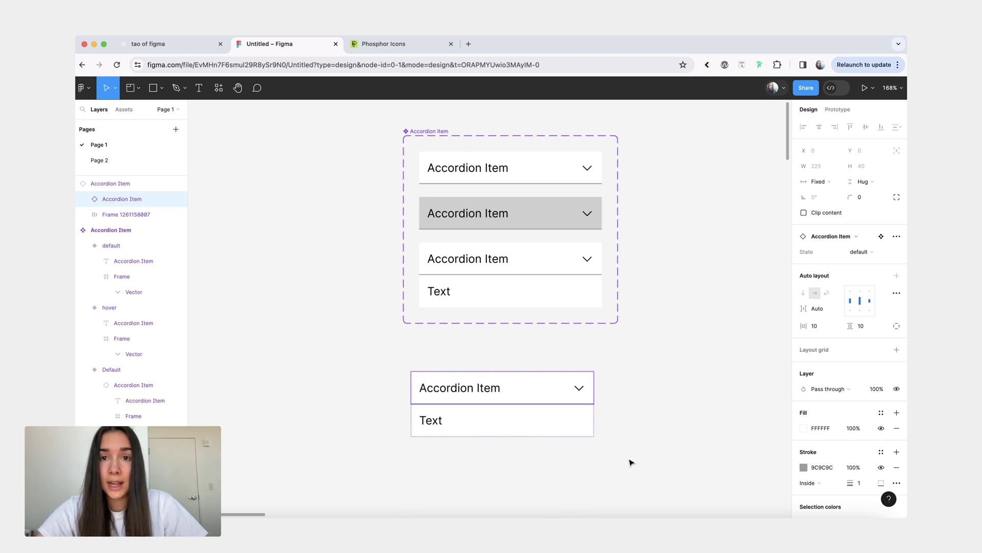
{"action": "left_click", "coordinate": [475, 173]}
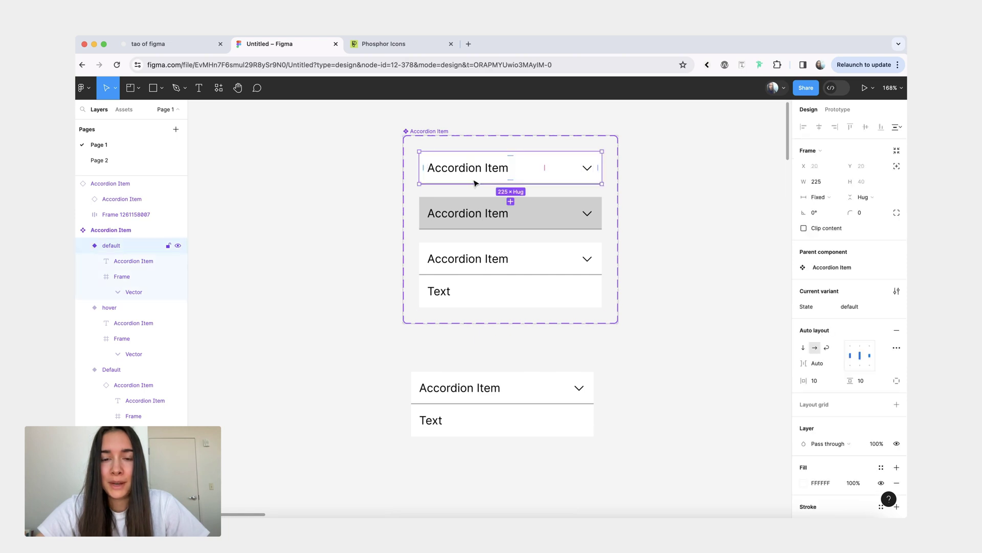
{"action": "left_click", "coordinate": [501, 275]}
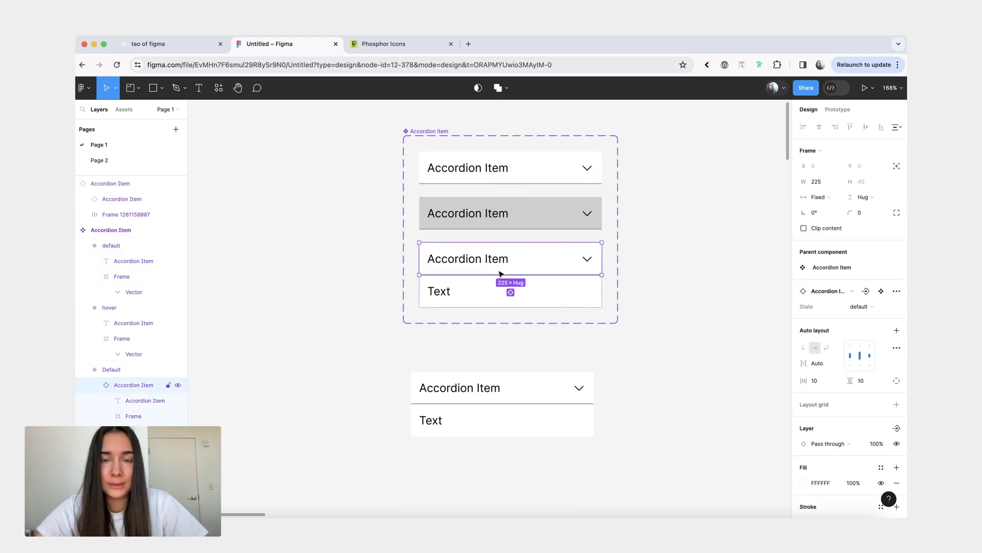
{"action": "left_click", "coordinate": [351, 345]}
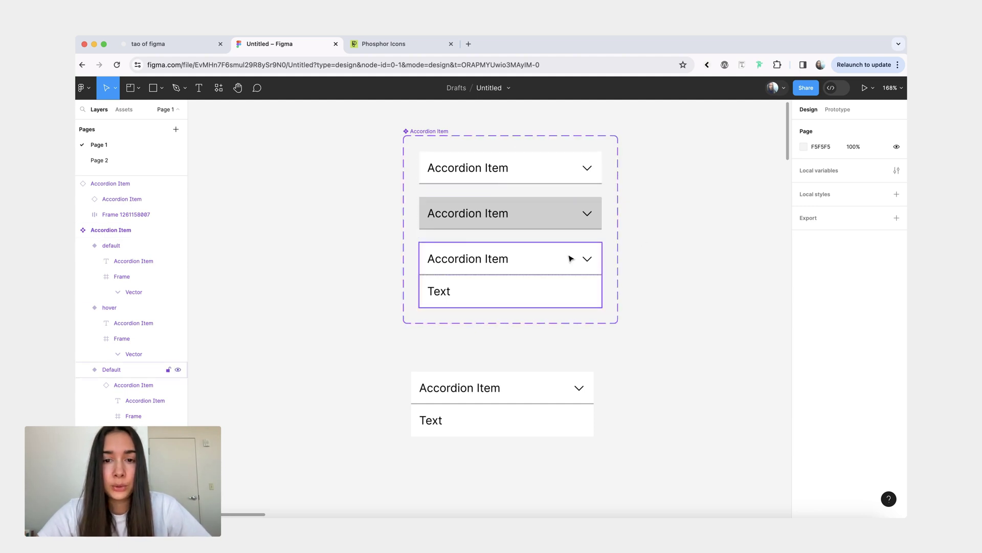
Detach the standalone accordion below the set from its component
{"action": "left_click", "coordinate": [544, 399]}
{"action": "left_click", "coordinate": [522, 169]}
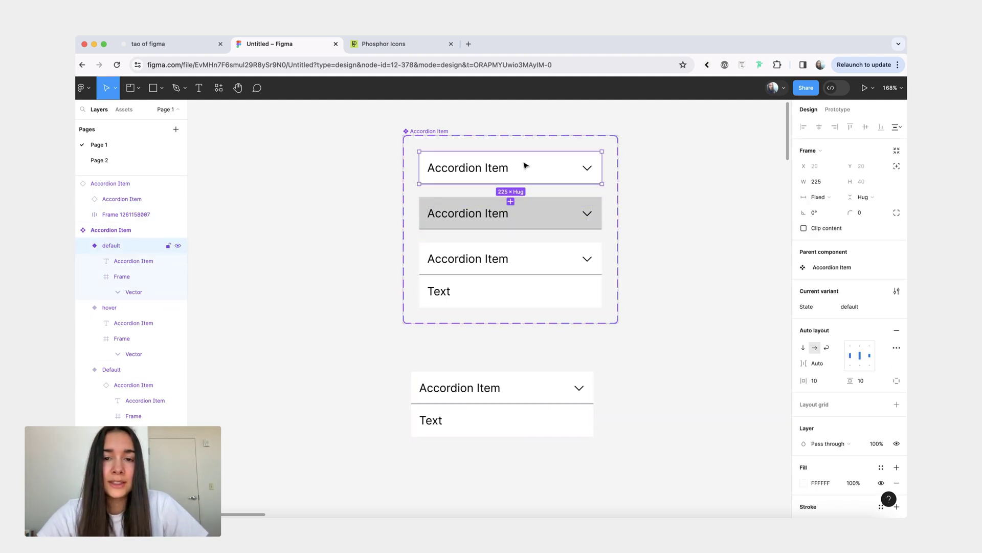
{"action": "left_click", "coordinate": [455, 399]}
{"action": "right_click", "coordinate": [454, 399]}
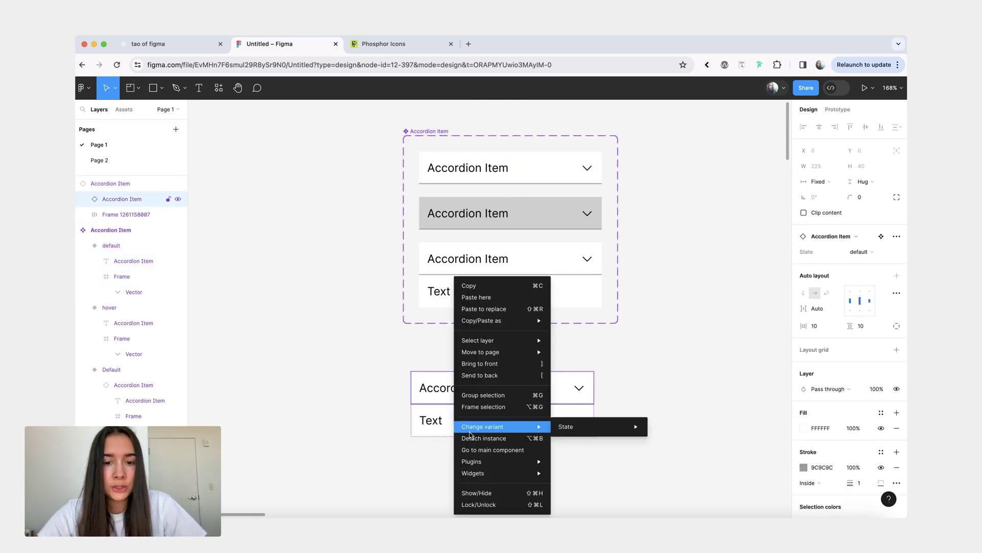
{"action": "left_click", "coordinate": [476, 440]}
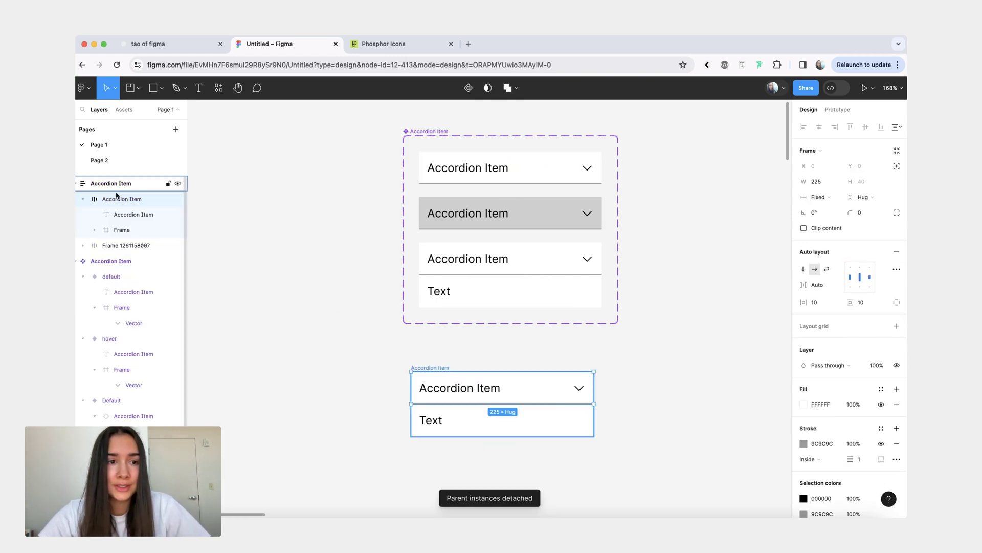
Rename the detached layer 'Button' and move it into the Default variant
{"action": "double_click", "coordinate": [118, 200]}
{"action": "type", "text": "Button"}
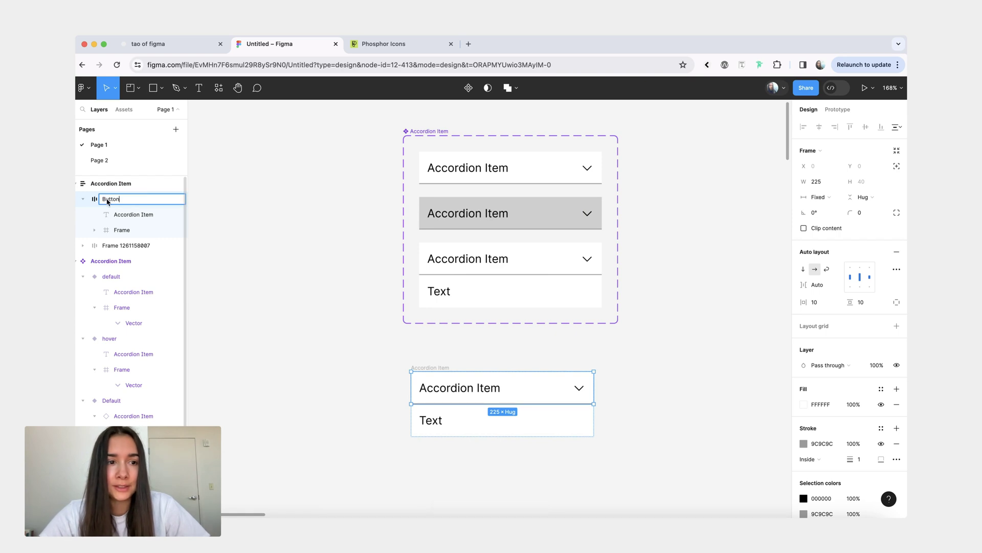
{"action": "key", "text": "Return"}
{"action": "left_click", "coordinate": [495, 367]}
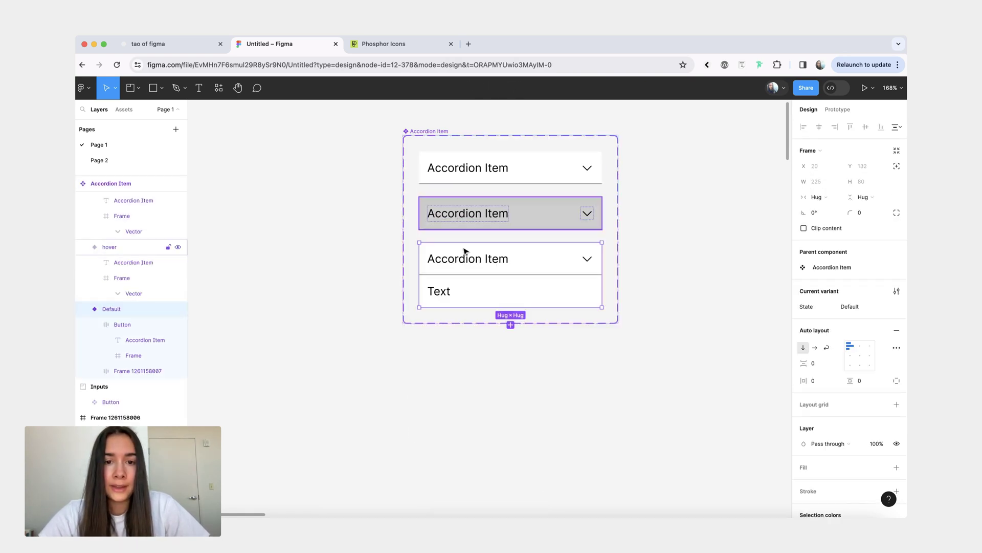
{"action": "left_click", "coordinate": [490, 366]}
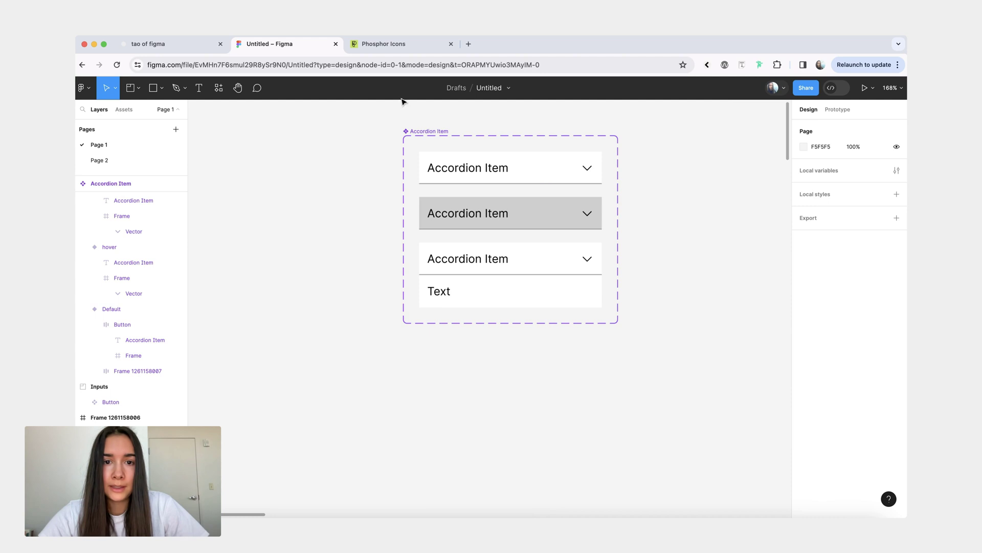
{"action": "double_click", "coordinate": [527, 271]}
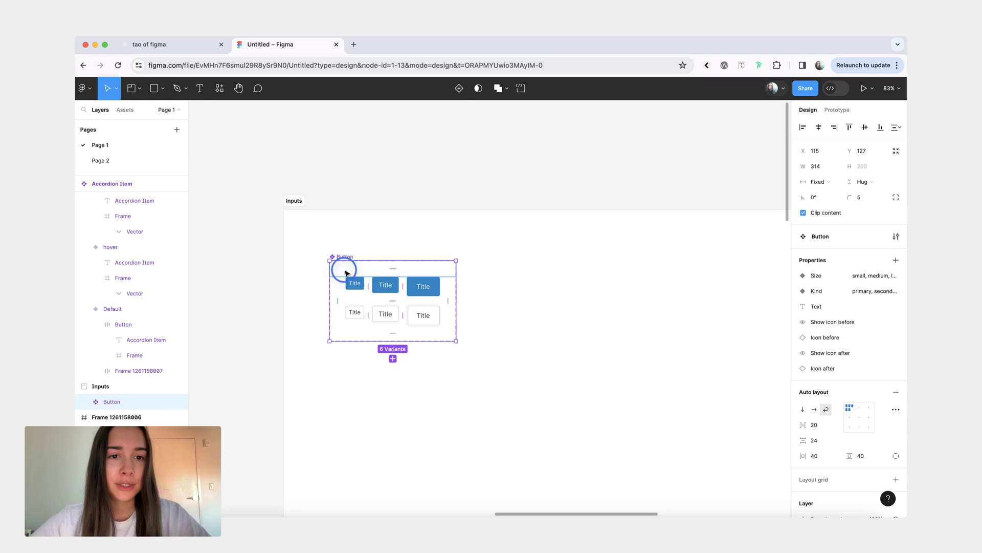
Drag the Button set out of the Inputs frame and select the Inputs frame
{"action": "left_click_drag", "start_coordinate": [340, 266], "coordinate": [304, 199]}
{"action": "left_click", "coordinate": [287, 304]}
Delete the empty Inputs frame and drag a Button instance from Assets beside the Button set
{"action": "key", "text": "Delete"}
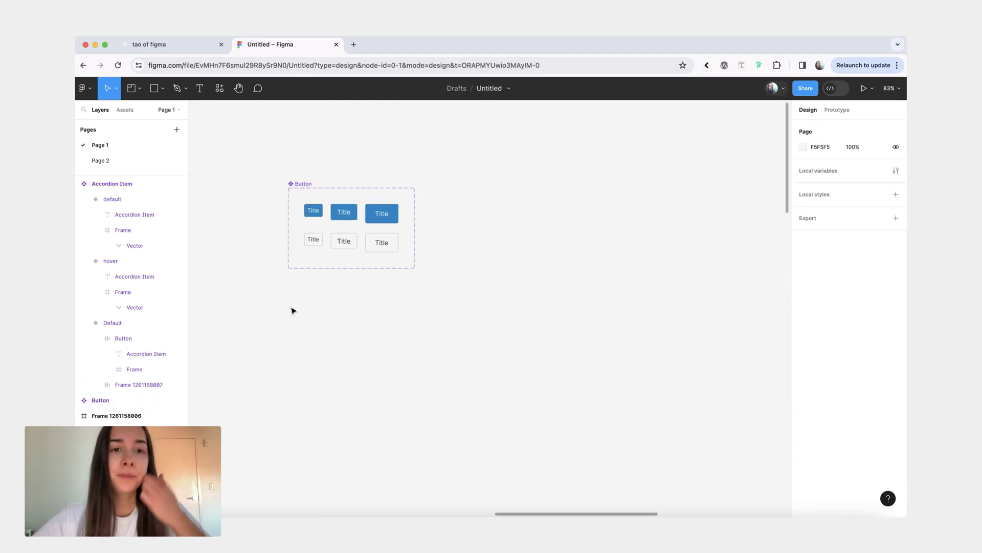
{"action": "scroll", "coordinate": [256, 163], "scroll_direction": "up", "scroll_amount": 3}
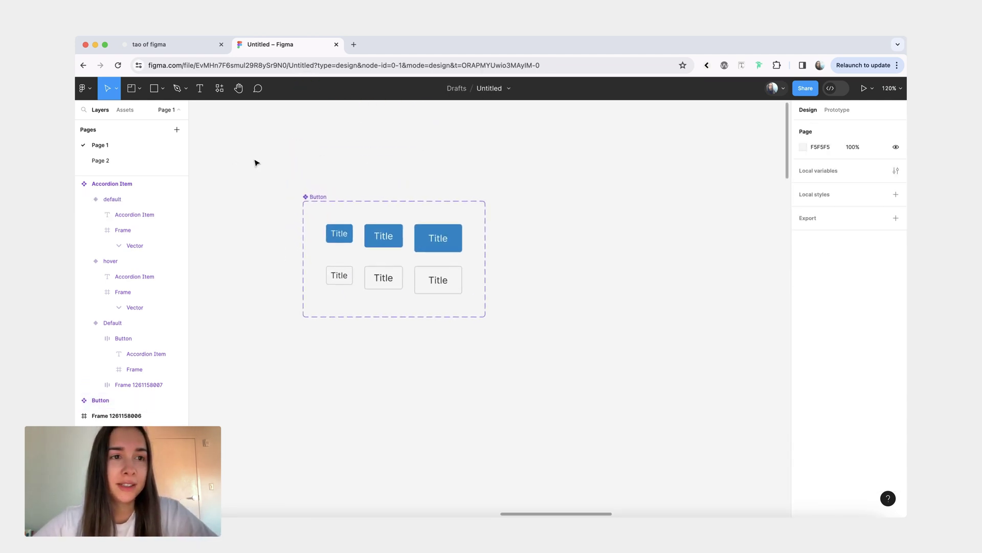
{"action": "left_click", "coordinate": [125, 110]}
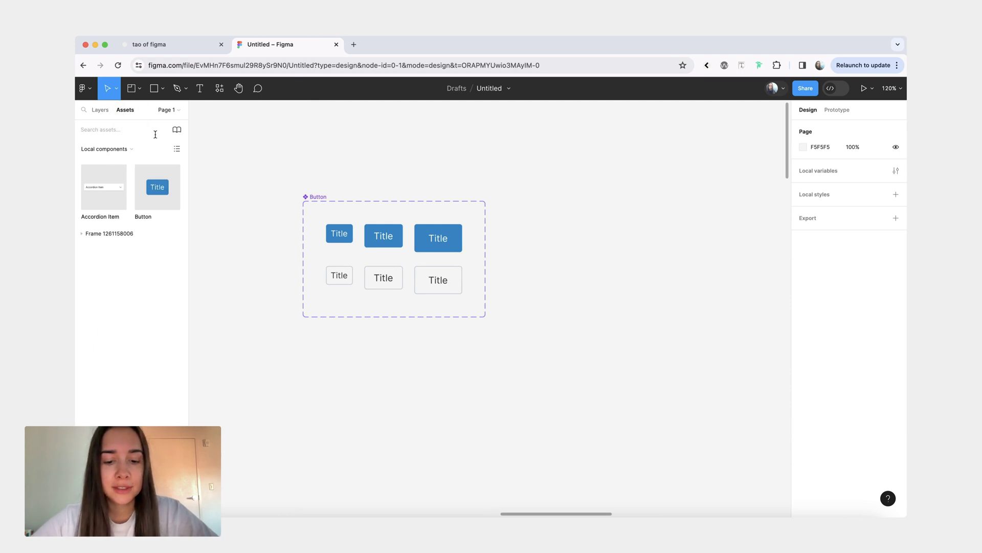
{"action": "left_click", "coordinate": [155, 134]}
{"action": "type", "text": "Button"}
{"action": "left_click", "coordinate": [102, 189]}
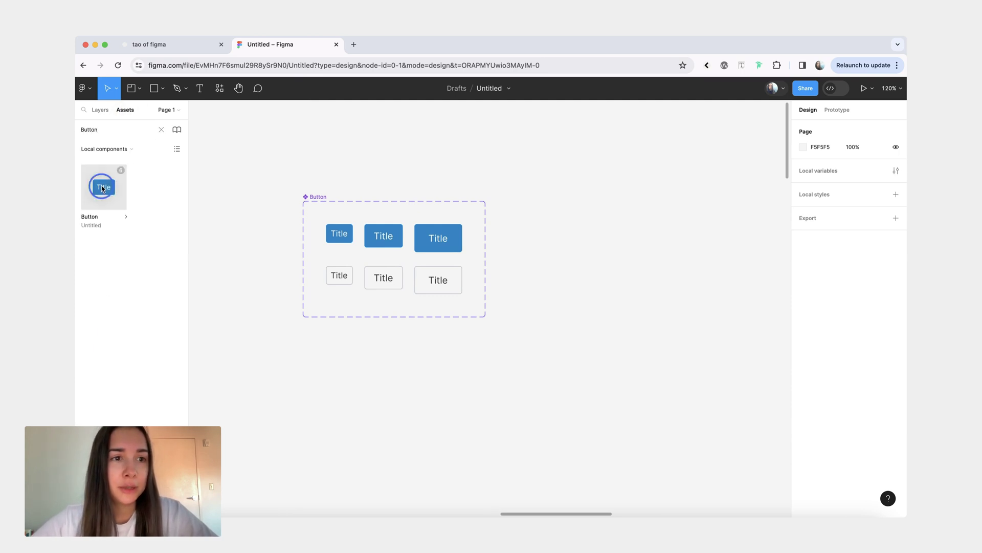
{"action": "left_click_drag", "start_coordinate": [102, 188], "coordinate": [573, 199]}
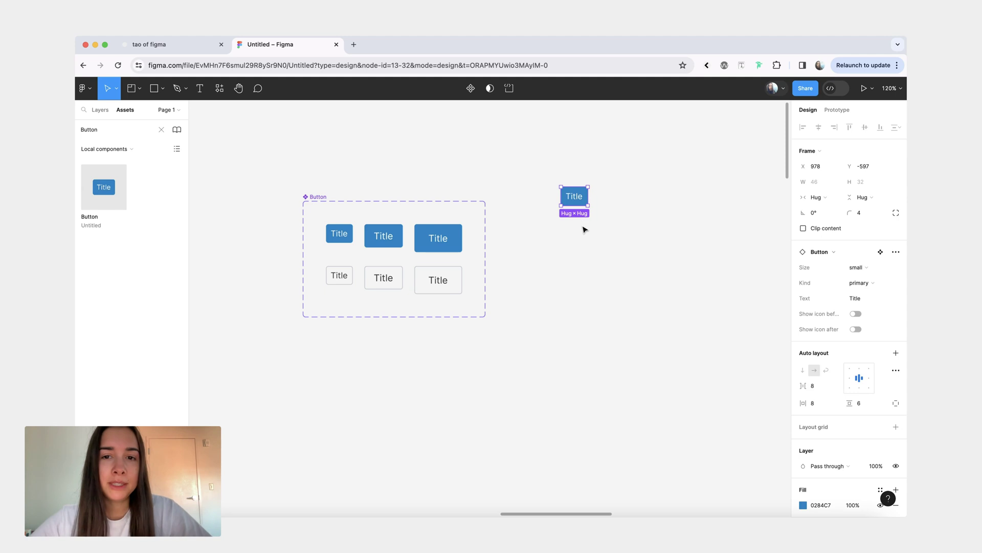
{"action": "scroll", "coordinate": [585, 229], "scroll_direction": "up", "scroll_amount": 2}
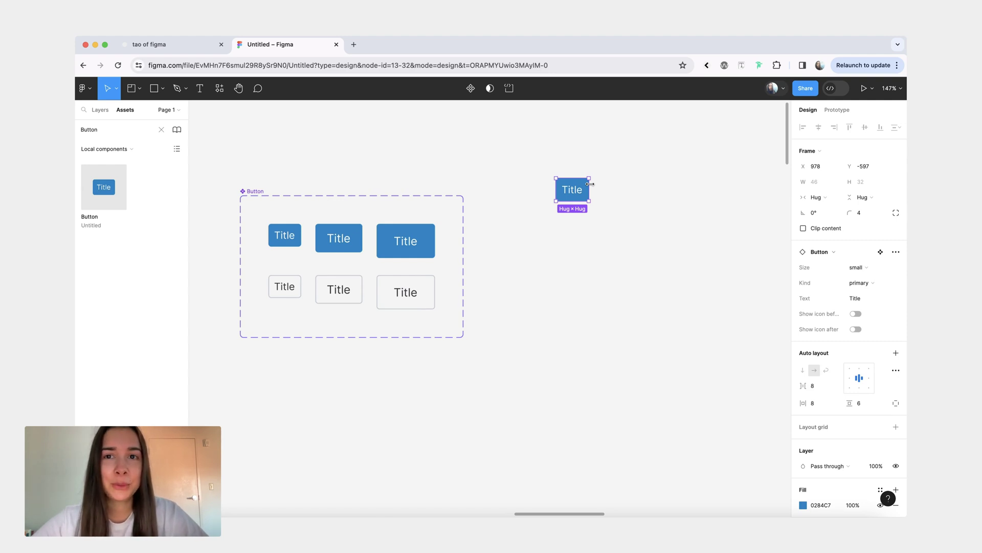
Switch the standalone Button instance to medium size and secondary kind
{"action": "left_click", "coordinate": [326, 297]}
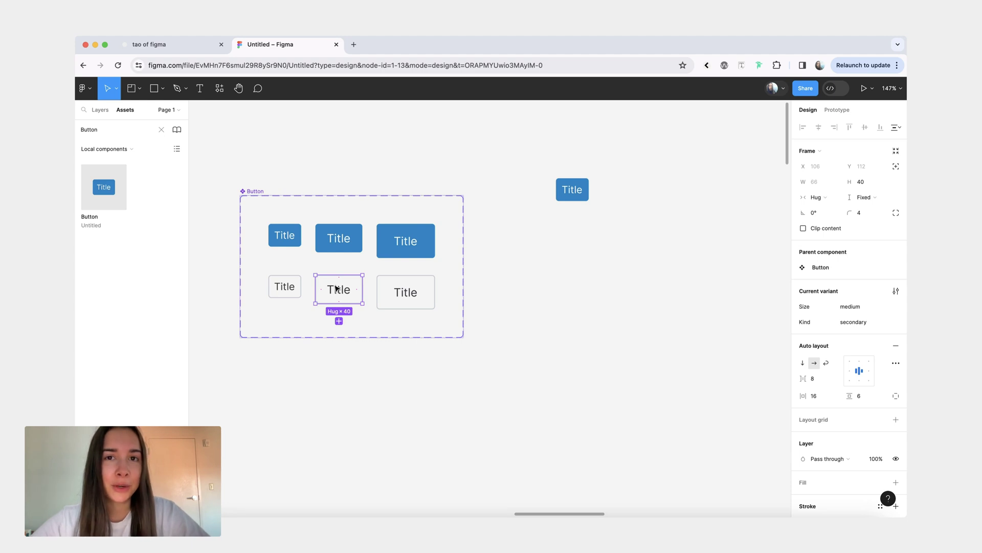
{"action": "left_click", "coordinate": [298, 311]}
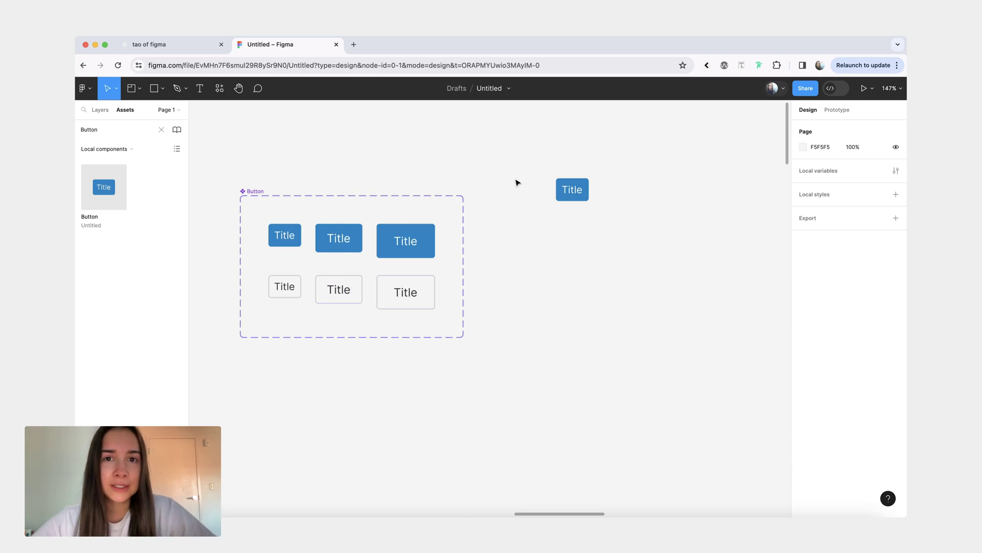
{"action": "left_click", "coordinate": [572, 191]}
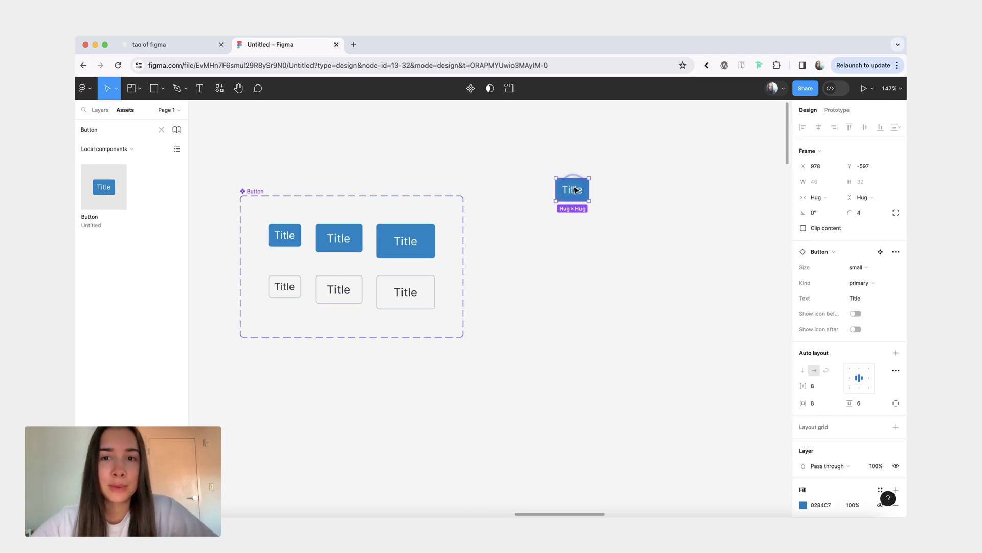
{"action": "left_click", "coordinate": [858, 267]}
{"action": "left_click", "coordinate": [858, 279]}
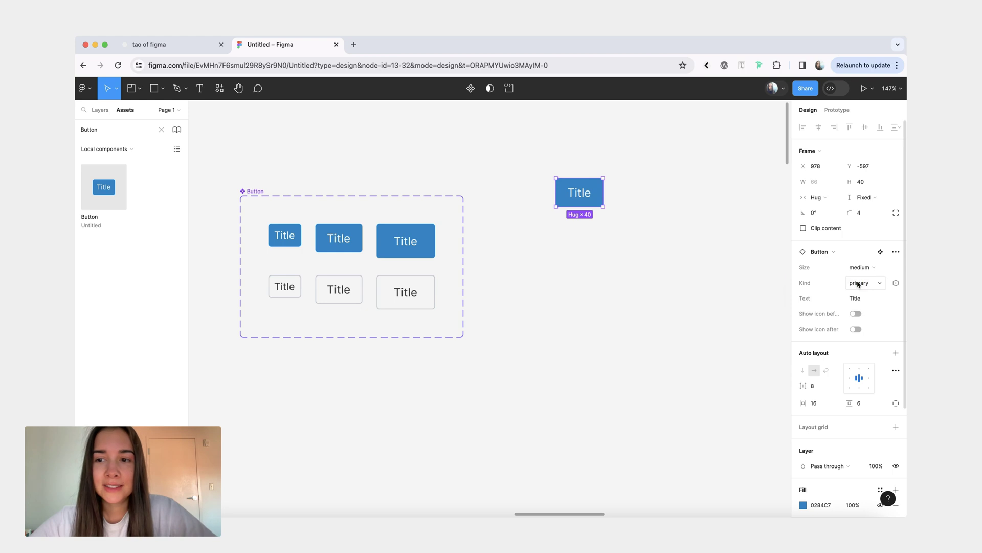
{"action": "left_click", "coordinate": [859, 283]}
{"action": "left_click", "coordinate": [854, 297]}
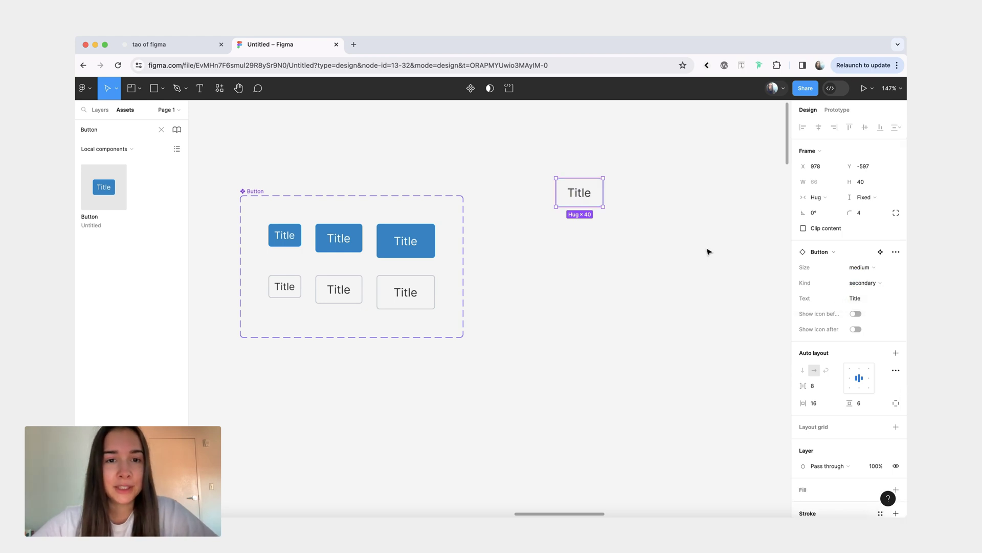
{"action": "left_click", "coordinate": [255, 191]}
{"action": "scroll", "coordinate": [320, 214], "scroll_direction": "left", "scroll_amount": 3}
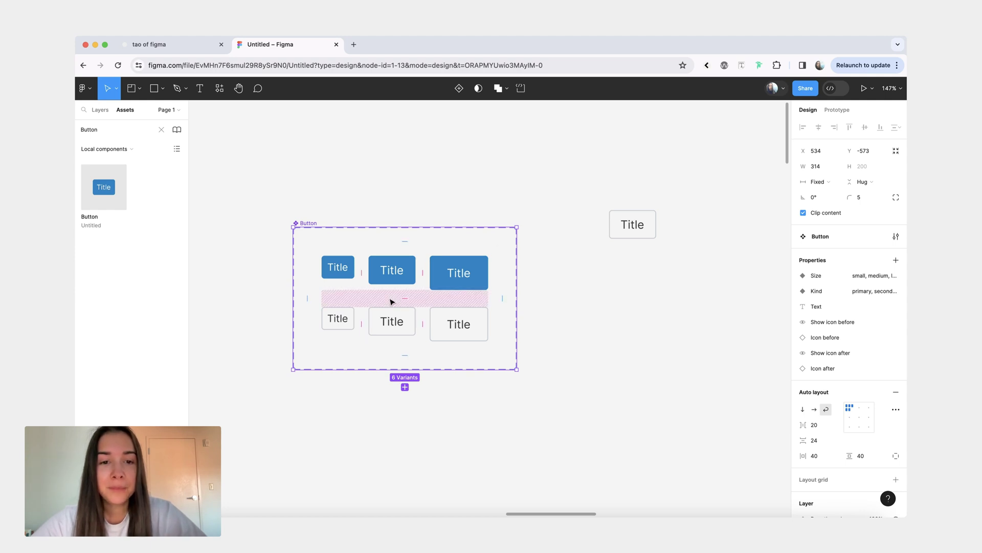
Give the Button set a wrapping auto layout and widen it so variants form two rows
{"action": "left_click", "coordinate": [596, 305]}
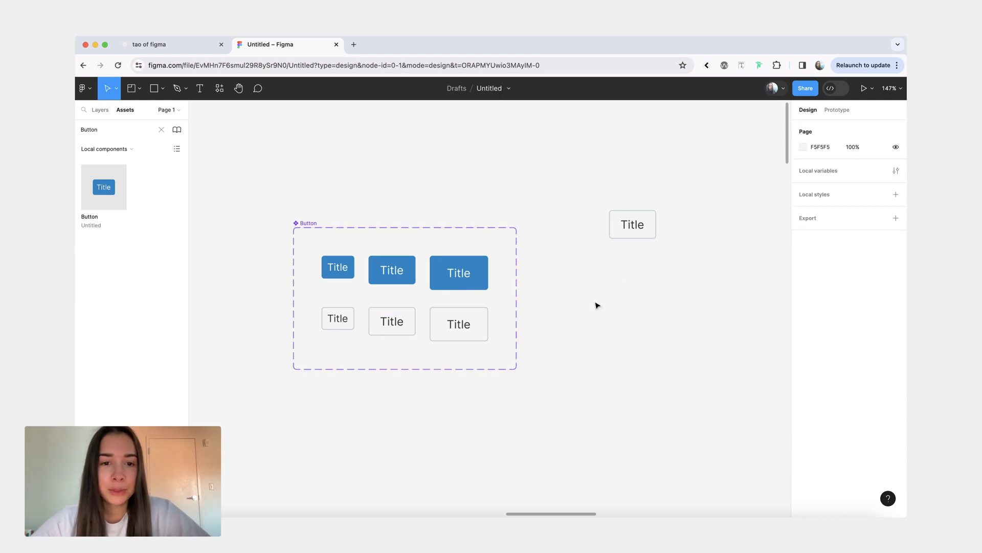
{"action": "left_click", "coordinate": [376, 326]}
{"action": "key", "text": "shift+a"}
{"action": "left_click", "coordinate": [510, 300]}
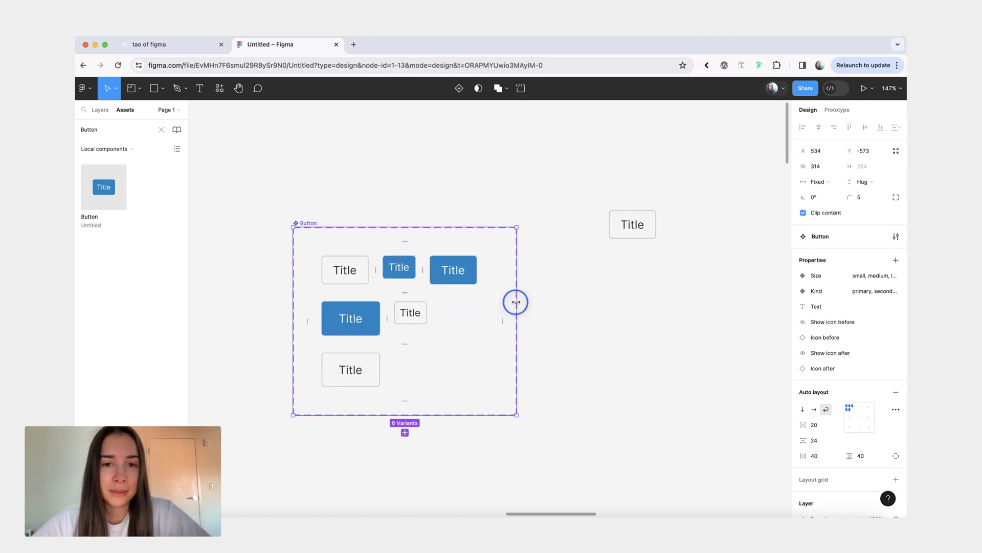
{"action": "left_click_drag", "start_coordinate": [516, 302], "coordinate": [537, 312]}
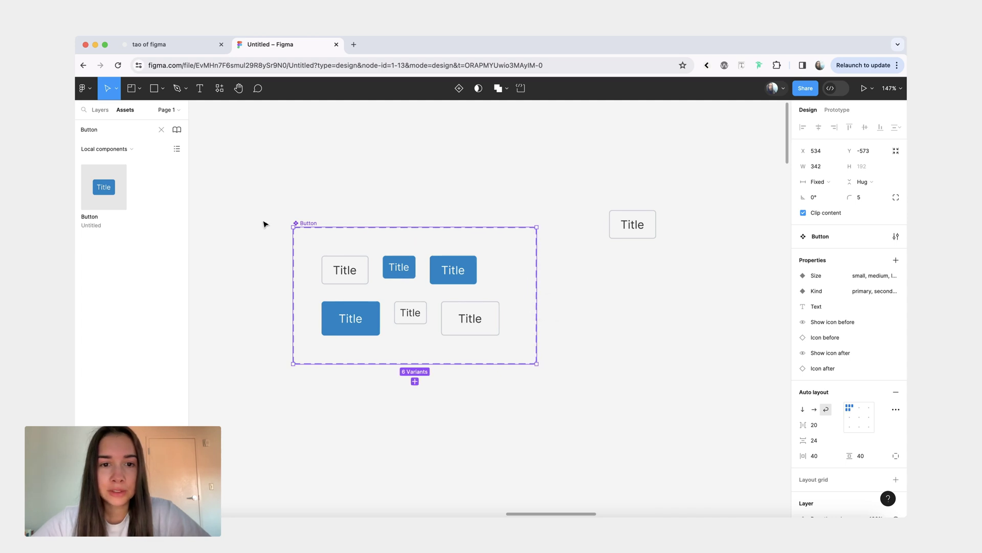
{"action": "scroll", "coordinate": [839, 368], "scroll_direction": "down", "scroll_amount": 2}
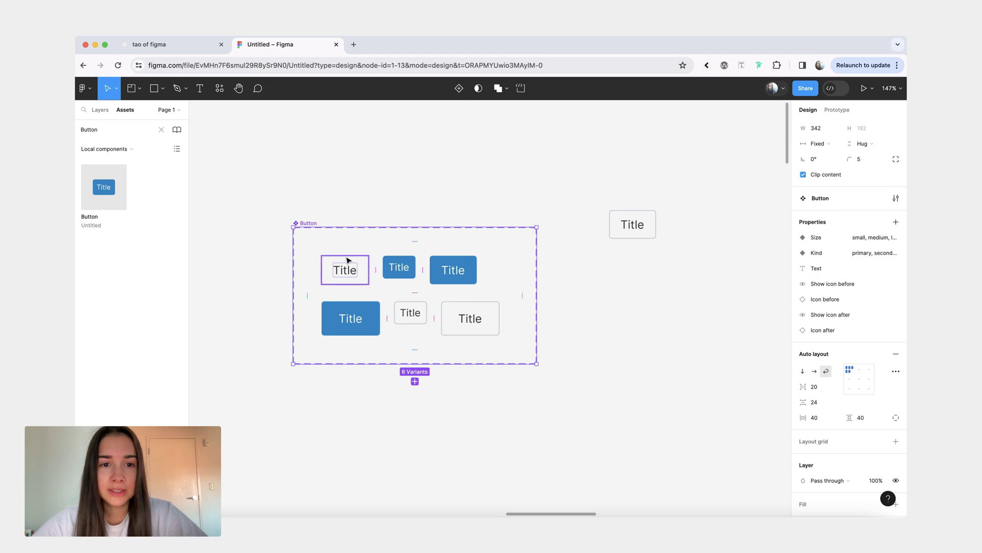
Duplicate a secondary variant, then delete the duplicate again
{"action": "mouse_move", "coordinate": [347, 260]}
{"action": "left_mouse_down"}
{"action": "mouse_move", "coordinate": [452, 259]}
{"action": "mouse_move", "coordinate": [345, 310]}
{"action": "mouse_move", "coordinate": [346, 257]}
{"action": "left_mouse_up"}
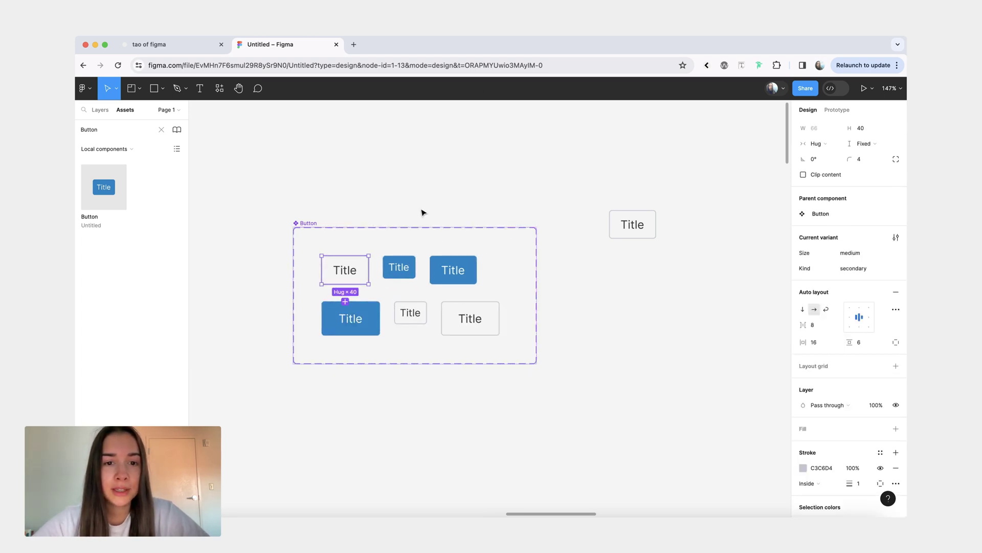
{"action": "key", "text": "super+d"}
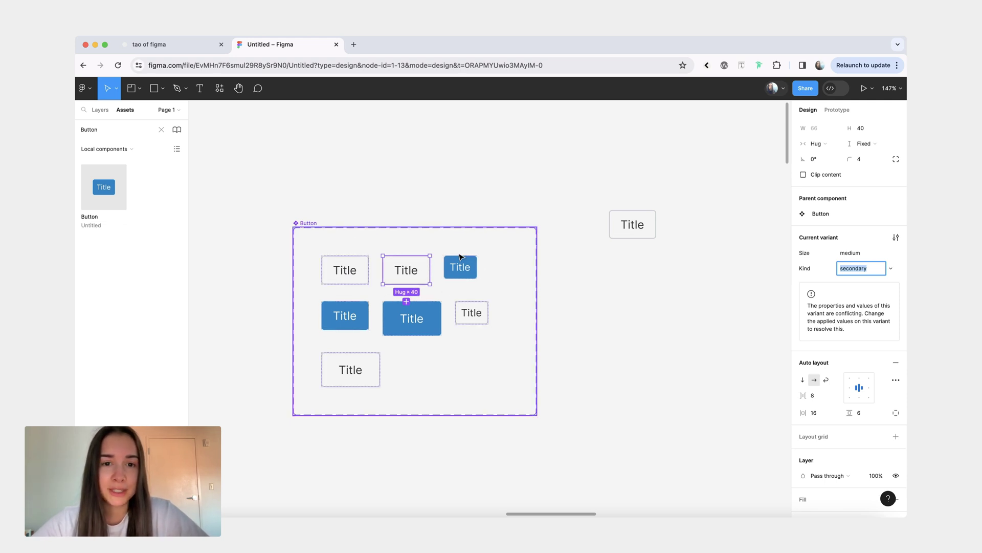
{"action": "key", "text": "Delete"}
{"action": "left_click", "coordinate": [335, 280]}
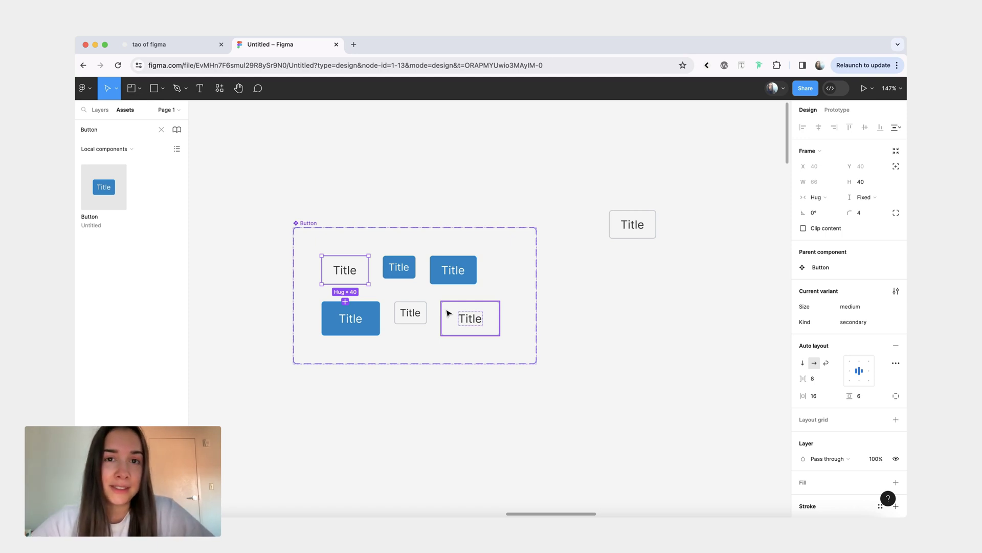
Move the white secondary variants to the top row and blue primary ones to the bottom row
{"action": "left_click_drag", "start_coordinate": [410, 312], "coordinate": [399, 267]}
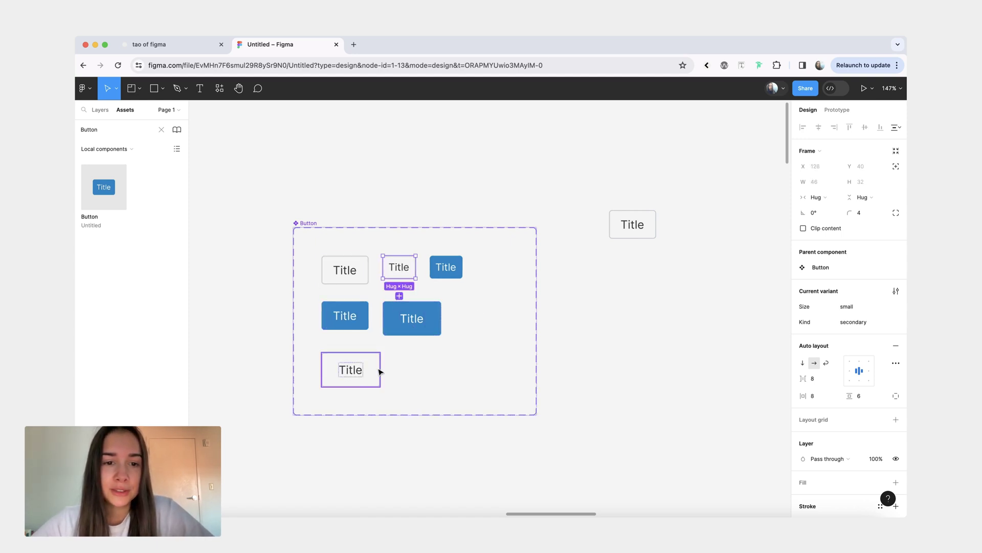
{"action": "mouse_move", "coordinate": [381, 371]}
{"action": "left_mouse_down"}
{"action": "mouse_move", "coordinate": [363, 401]}
{"action": "mouse_move", "coordinate": [364, 376]}
{"action": "left_mouse_up"}
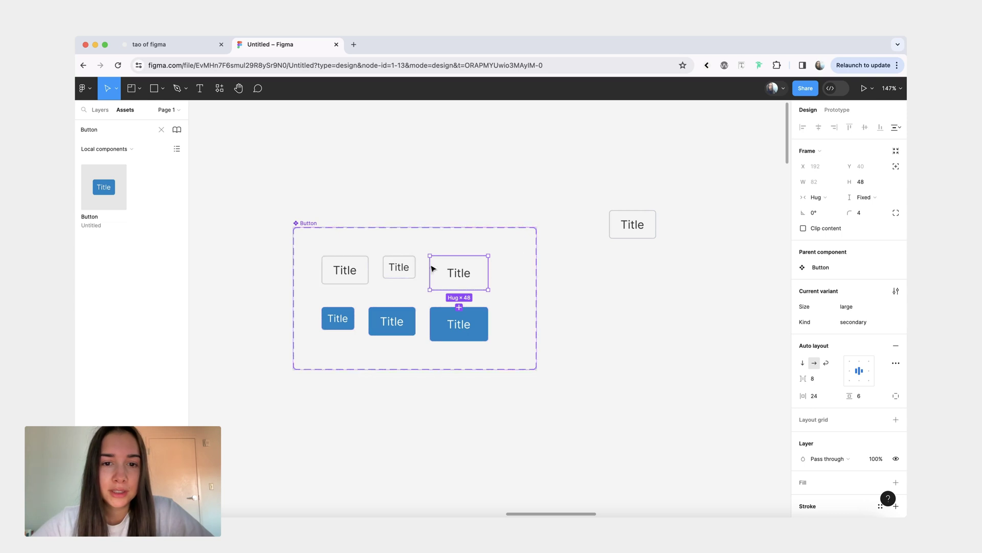
{"action": "left_click", "coordinate": [386, 315]}
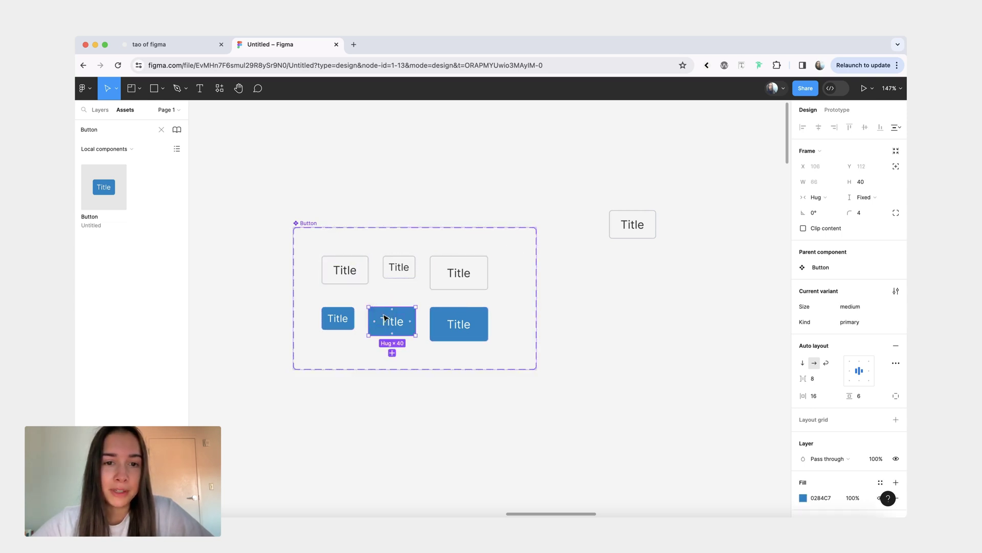
{"action": "left_click_drag", "start_coordinate": [386, 315], "coordinate": [341, 318]}
{"action": "left_click", "coordinate": [358, 268]}
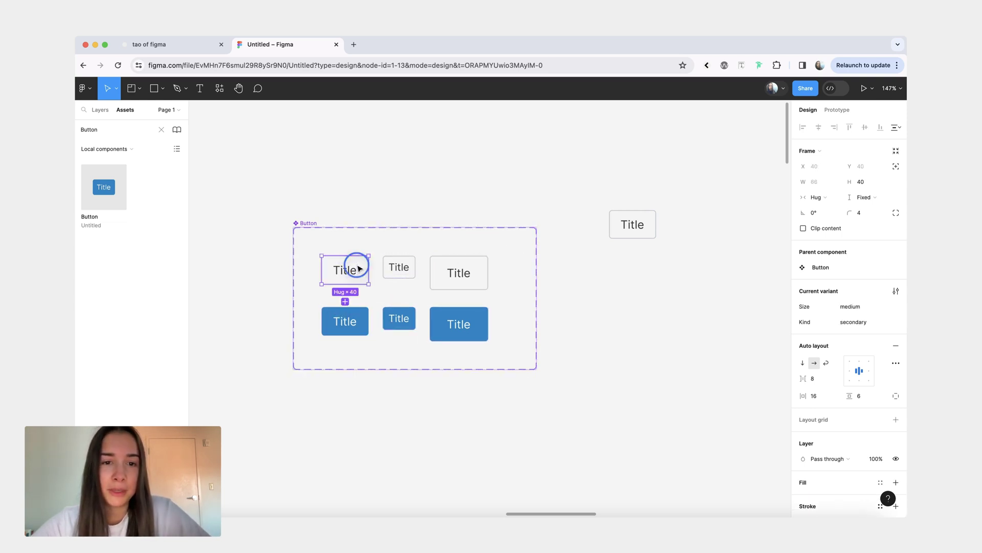
{"action": "left_click", "coordinate": [400, 268]}
{"action": "left_click", "coordinate": [464, 262]}
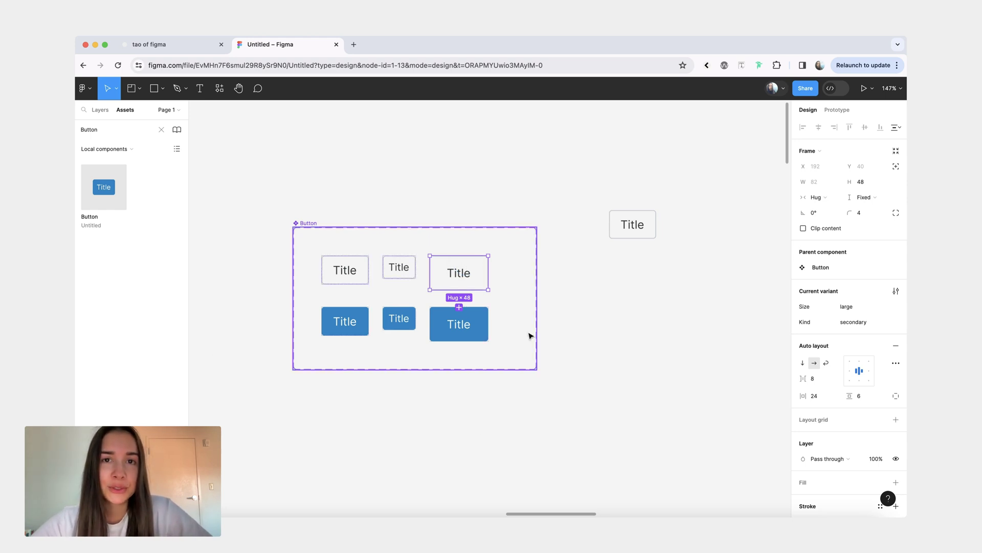
{"action": "key", "text": "ctrl+shift+Tab"}
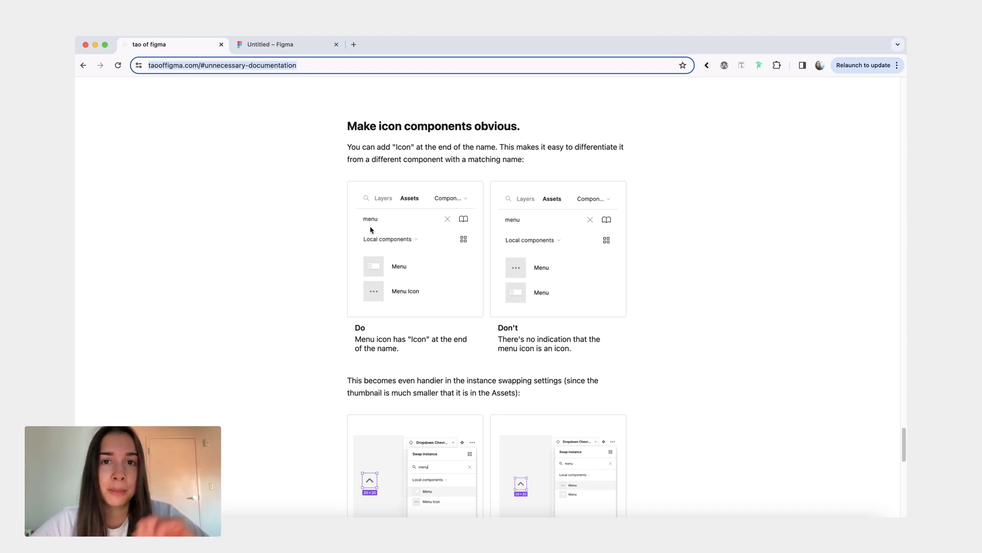
Point out the Menu and Menu Icon examples, then scroll to 'Don't create unnecessary components'
{"action": "left_click", "coordinate": [400, 268]}
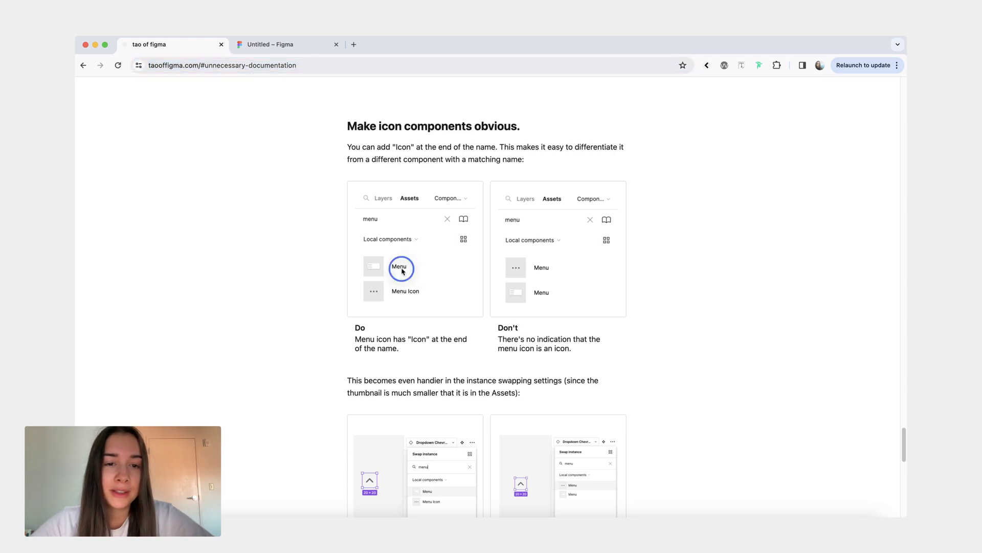
{"action": "left_click", "coordinate": [396, 298]}
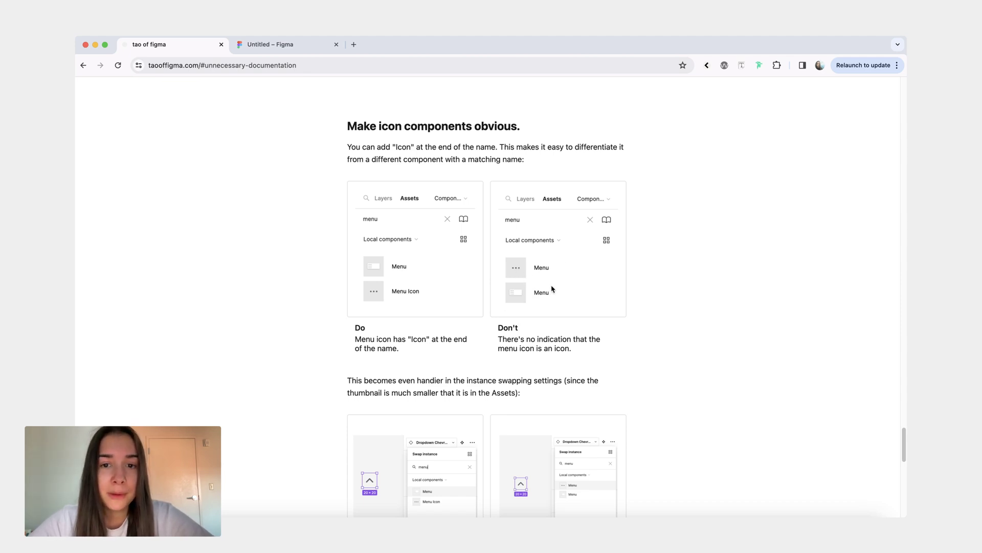
{"action": "scroll", "coordinate": [552, 289], "scroll_direction": "down", "scroll_amount": 1}
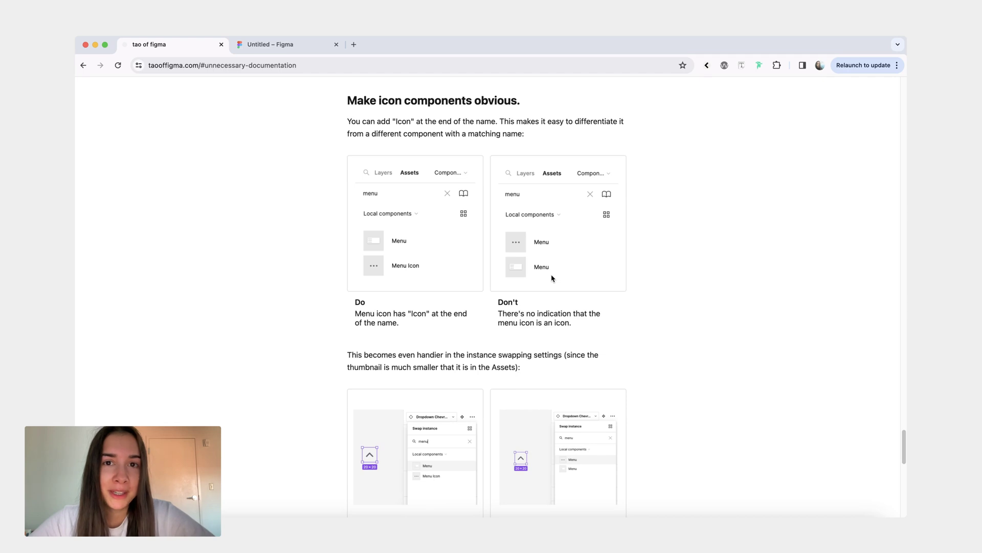
{"action": "scroll", "coordinate": [557, 322], "scroll_direction": "down", "scroll_amount": 4}
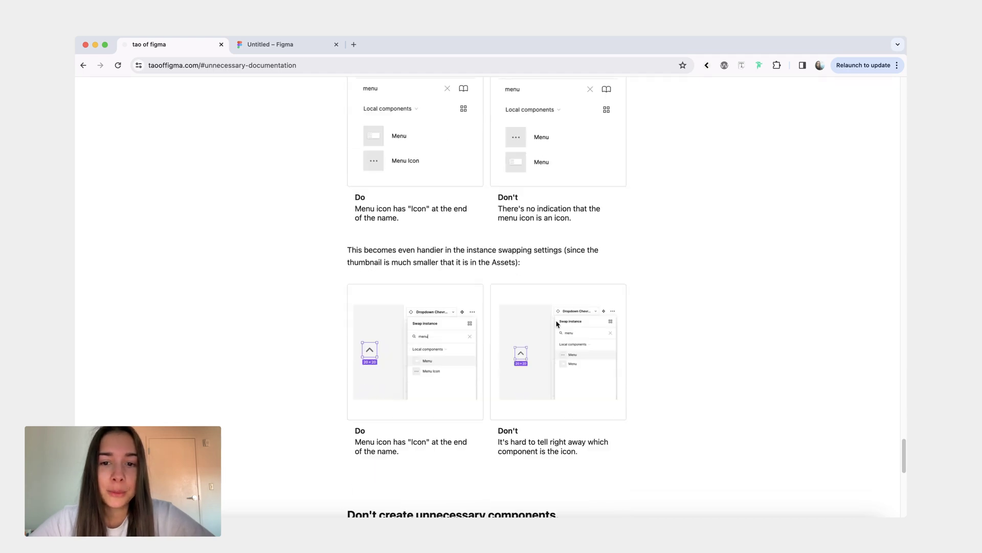
{"action": "scroll", "coordinate": [557, 321], "scroll_direction": "down", "scroll_amount": 2}
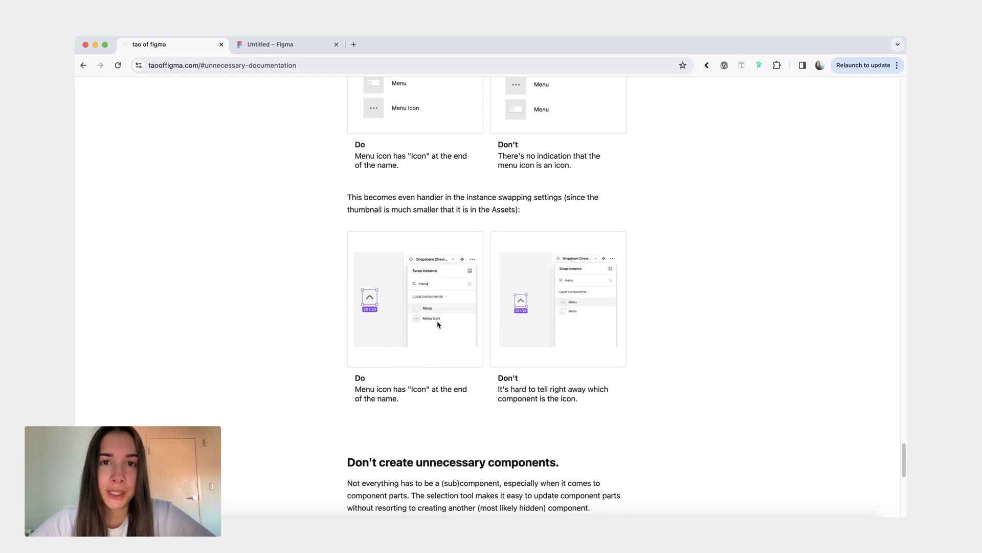
{"action": "scroll", "coordinate": [437, 324], "scroll_direction": "down", "scroll_amount": 7}
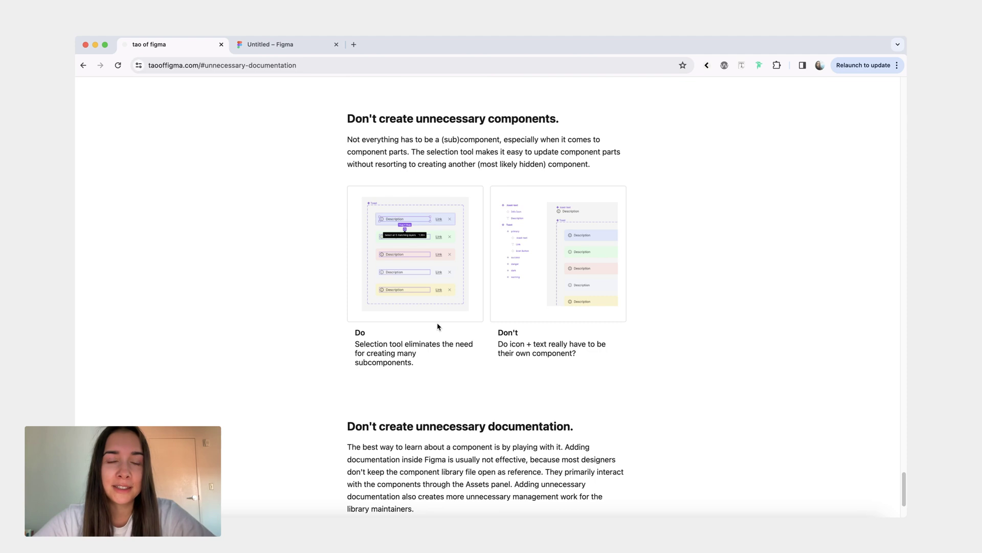
Move the Toast set out of its large frame and delete the empty frame
{"action": "key", "text": "ctrl+Tab"}
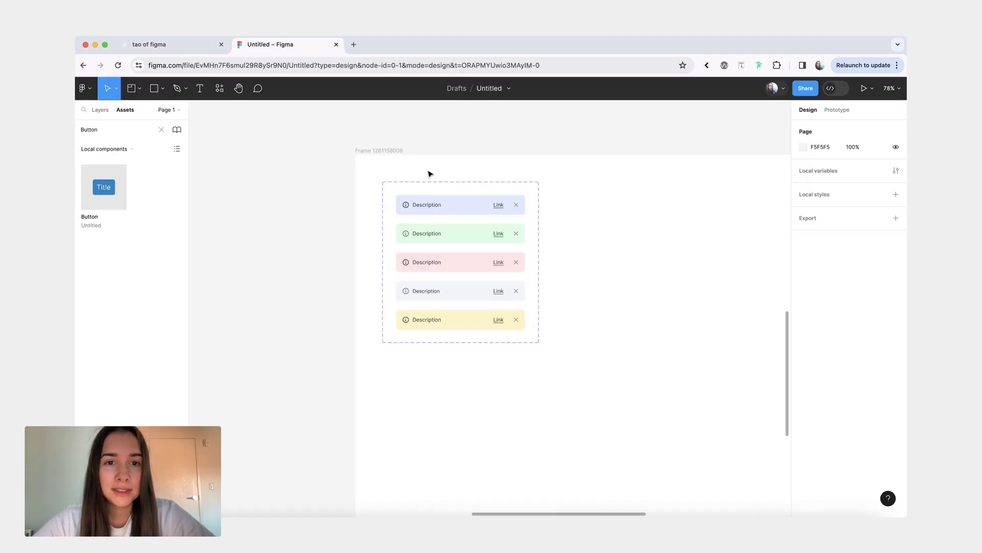
{"action": "left_click_drag", "start_coordinate": [435, 191], "coordinate": [233, 181]}
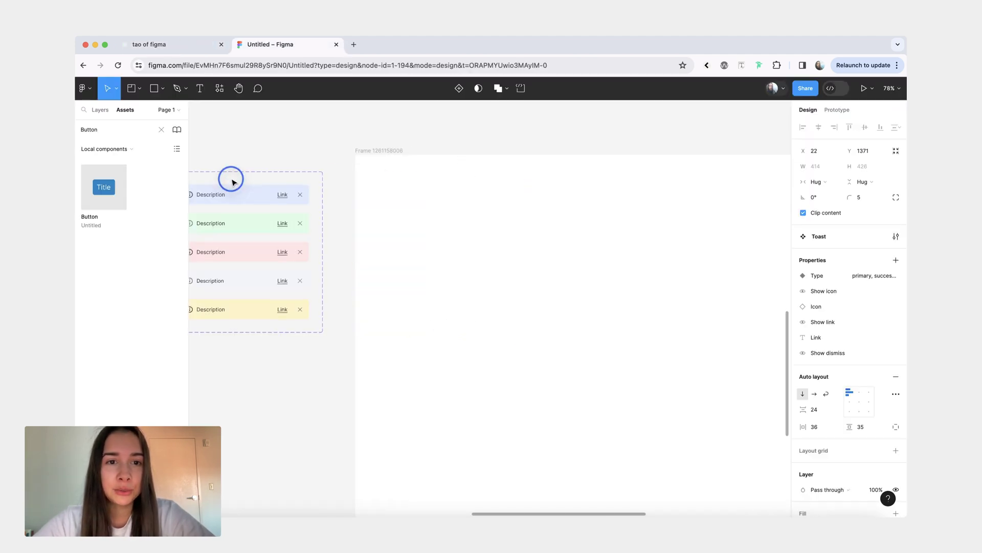
{"action": "left_click", "coordinate": [386, 164]}
{"action": "key", "text": "Delete"}
{"action": "key", "text": "shift+1"}
Paste a copy of the primary variant's Description and rename it .toast-description
{"action": "key", "text": "alt+1"}
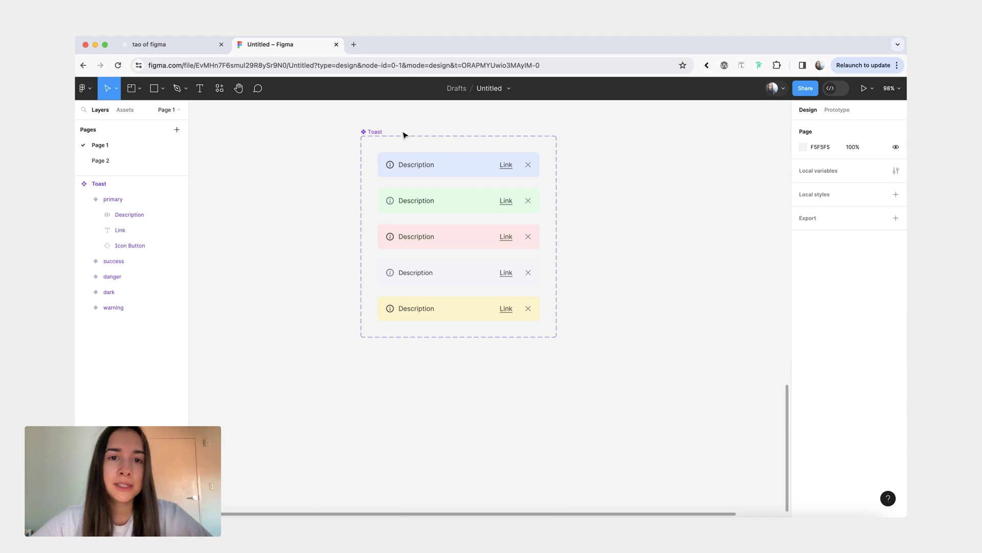
{"action": "left_click", "coordinate": [393, 171]}
{"action": "left_click", "coordinate": [398, 165]}
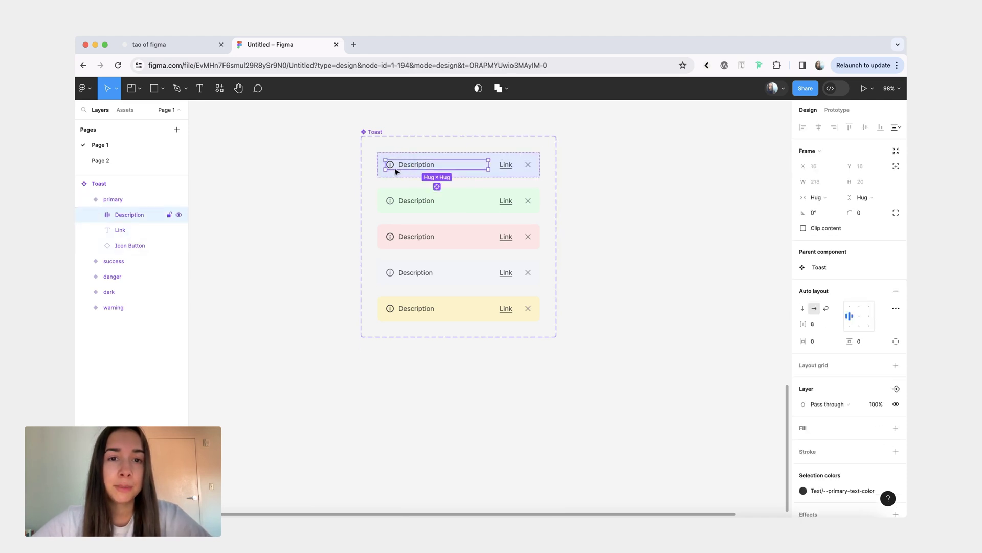
{"action": "key", "text": "ctrl+v"}
{"action": "double_click", "coordinate": [396, 152]}
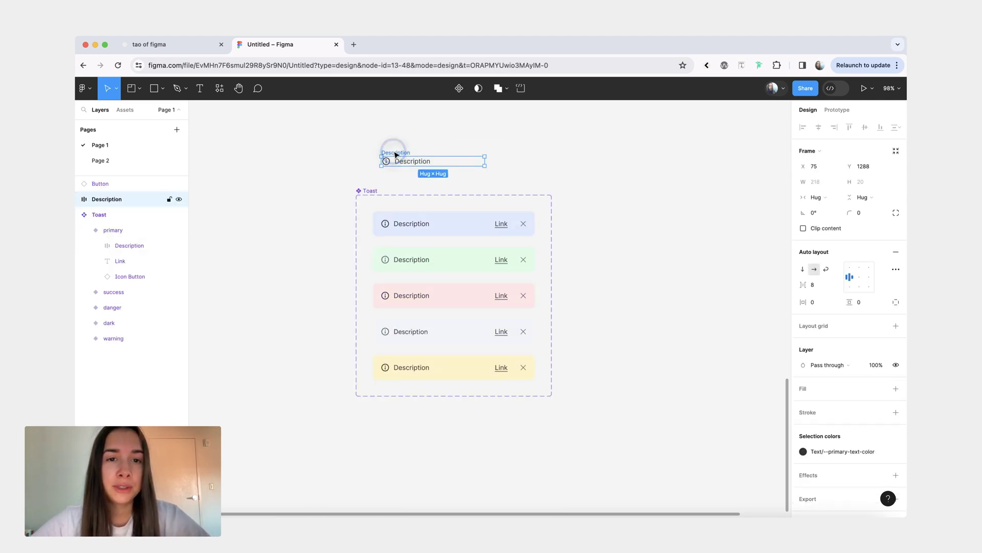
{"action": "key", "text": "Home"}
{"action": "type", "text": ".toast-"}
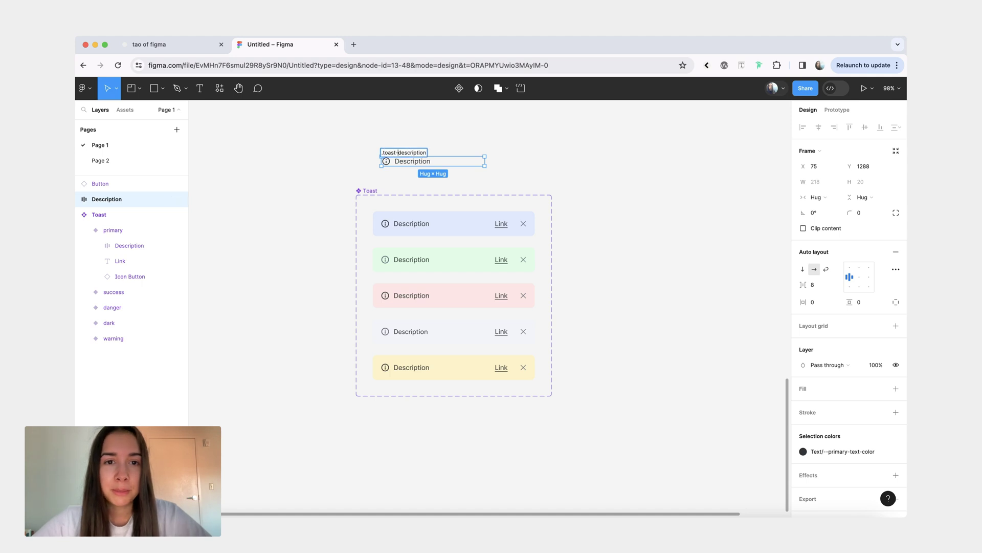
{"action": "left_click", "coordinate": [348, 152]}
Make .toast-description a component and place it into the primary Toast variant
{"action": "left_click", "coordinate": [416, 152]}
{"action": "left_click", "coordinate": [459, 88]}
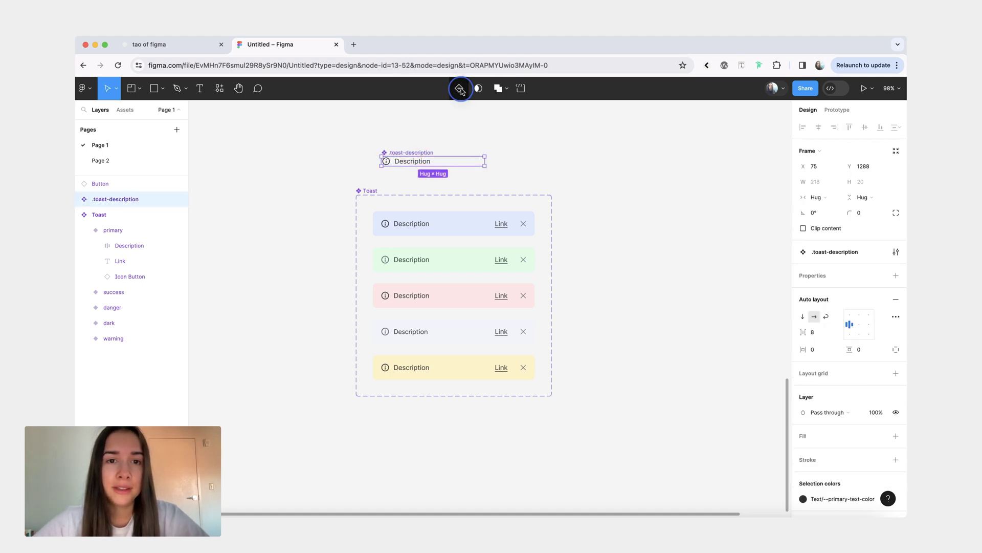
{"action": "left_click_drag", "start_coordinate": [398, 162], "coordinate": [489, 222]}
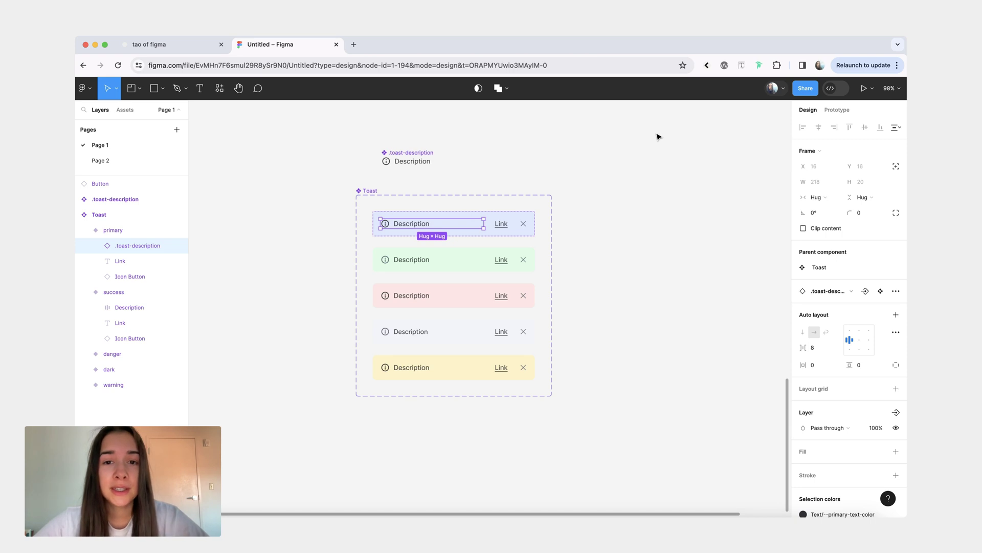
Select the matching Description layers in the success, danger, dark and warning variants and set their gap to 12
{"action": "left_click", "coordinate": [405, 259]}
{"action": "scroll", "coordinate": [403, 263], "scroll_direction": "up", "scroll_amount": 3}
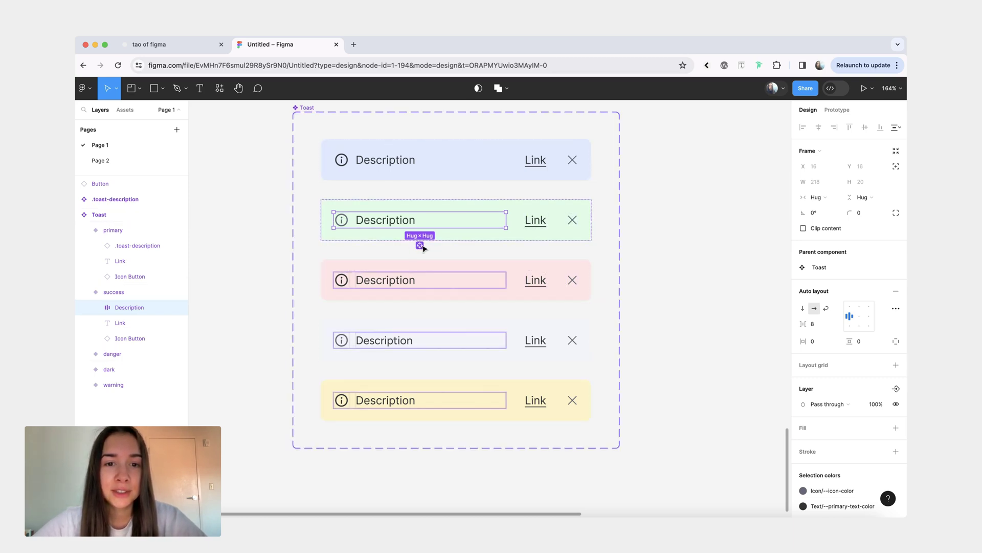
{"action": "left_click", "coordinate": [420, 245]}
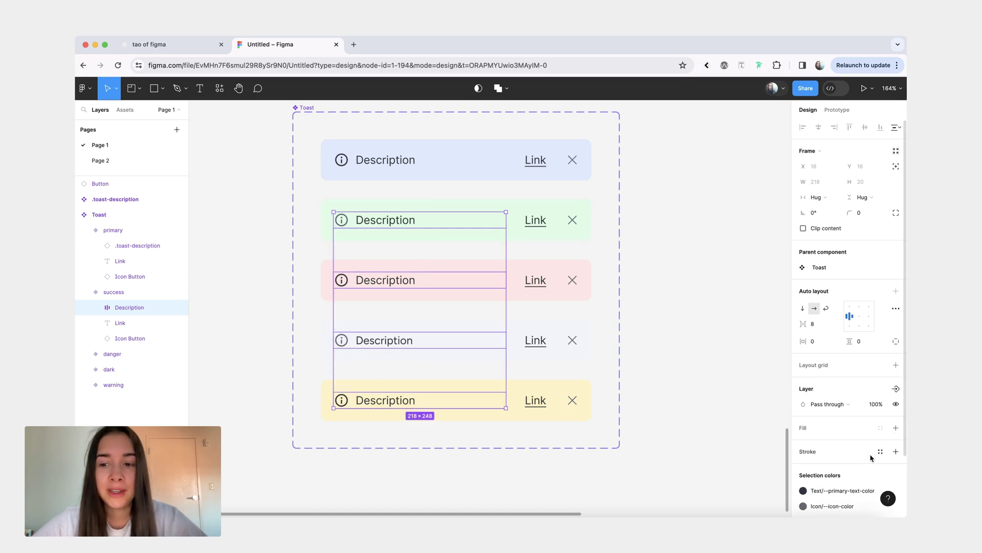
{"action": "scroll", "coordinate": [867, 465], "scroll_direction": "down", "scroll_amount": 2}
{"action": "scroll", "coordinate": [866, 465], "scroll_direction": "up", "scroll_amount": 2}
{"action": "left_click", "coordinate": [826, 321]}
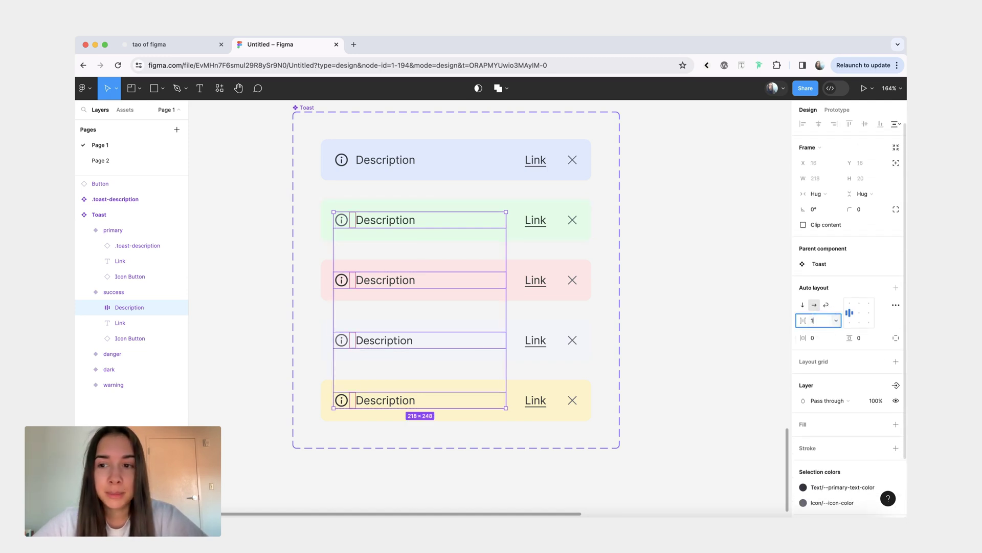
{"action": "type", "text": "12"}
{"action": "key", "text": "Return"}
{"action": "scroll", "coordinate": [746, 408], "scroll_direction": "left", "scroll_amount": 2}
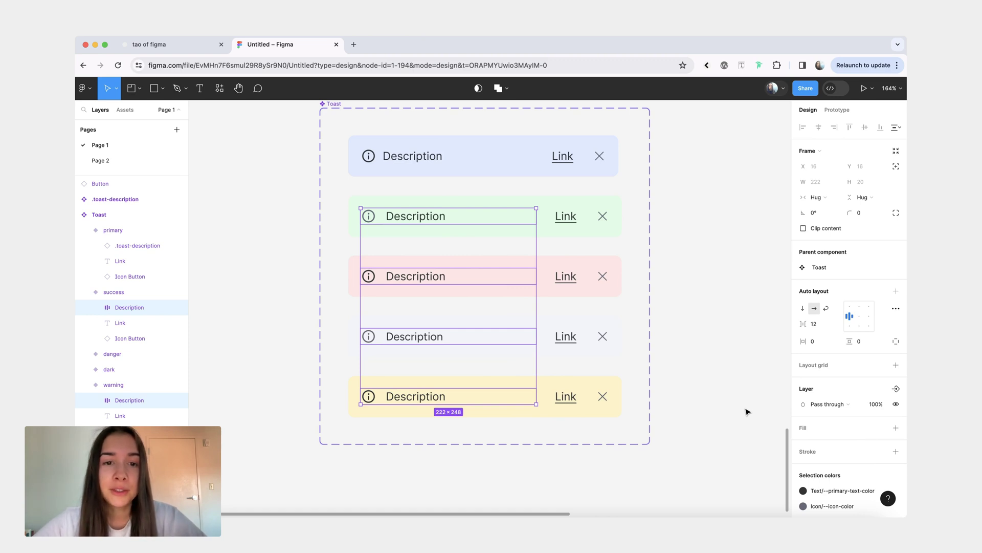
{"action": "left_click", "coordinate": [746, 410]}
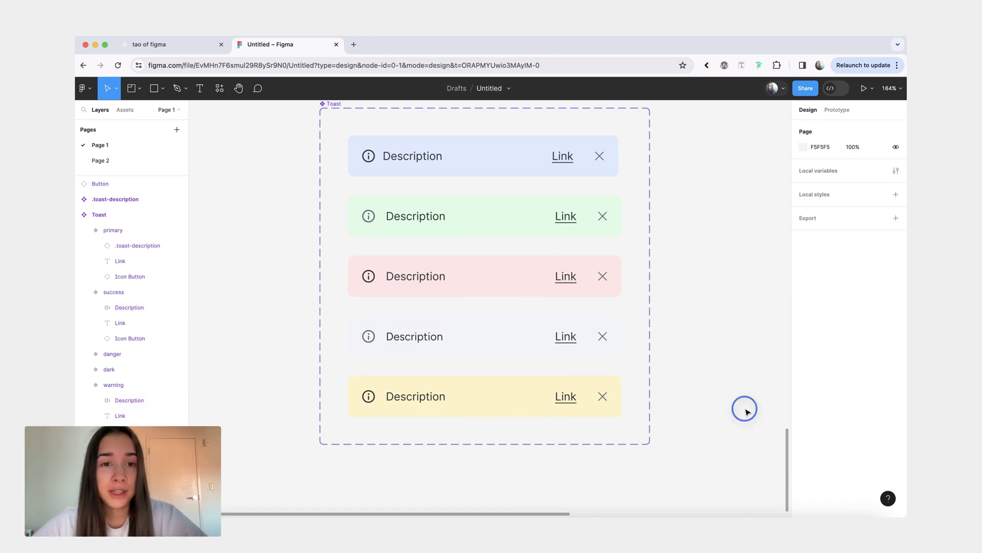
{"action": "left_click", "coordinate": [420, 225]}
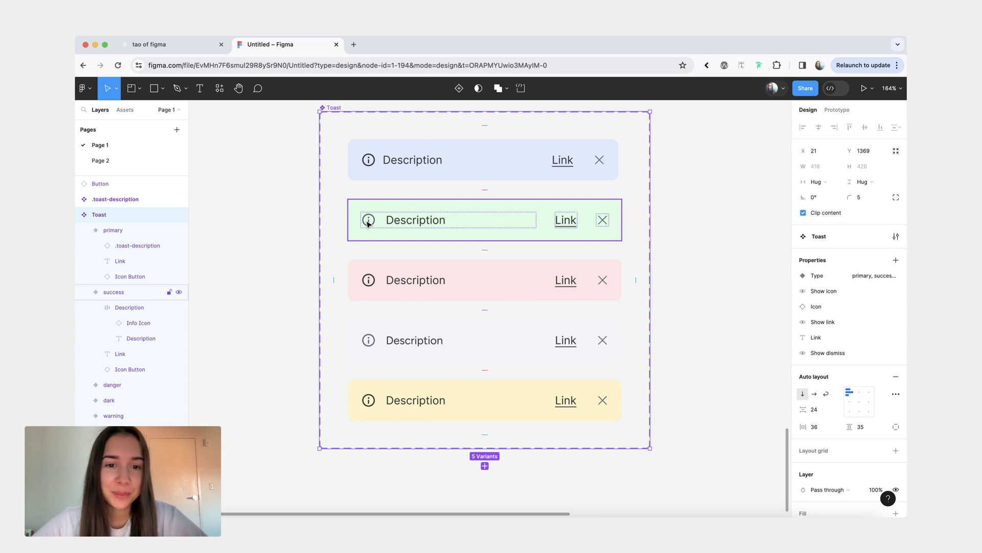
{"action": "left_click", "coordinate": [706, 249]}
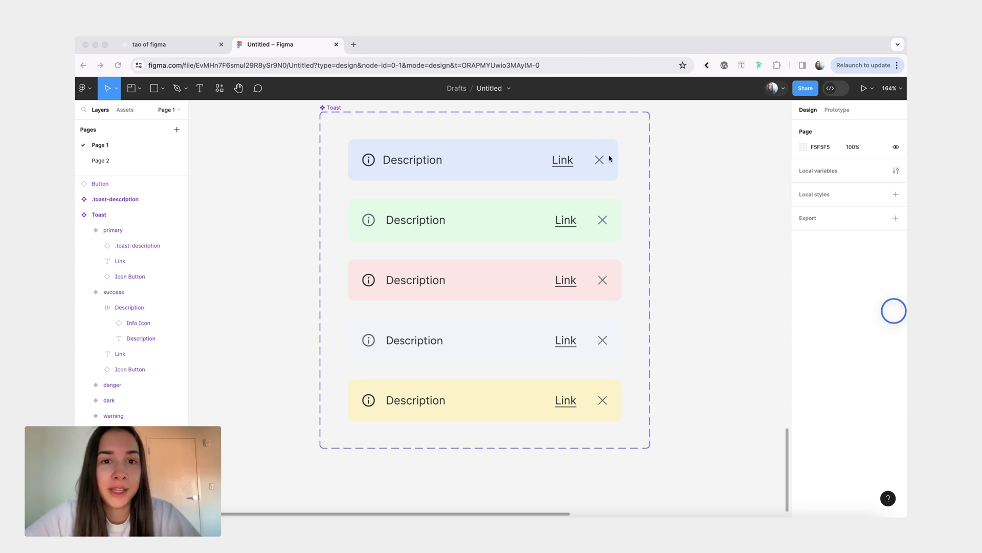
Wrap the success toast's Description group in a new frame, Frame 1
{"action": "left_click", "coordinate": [406, 219]}
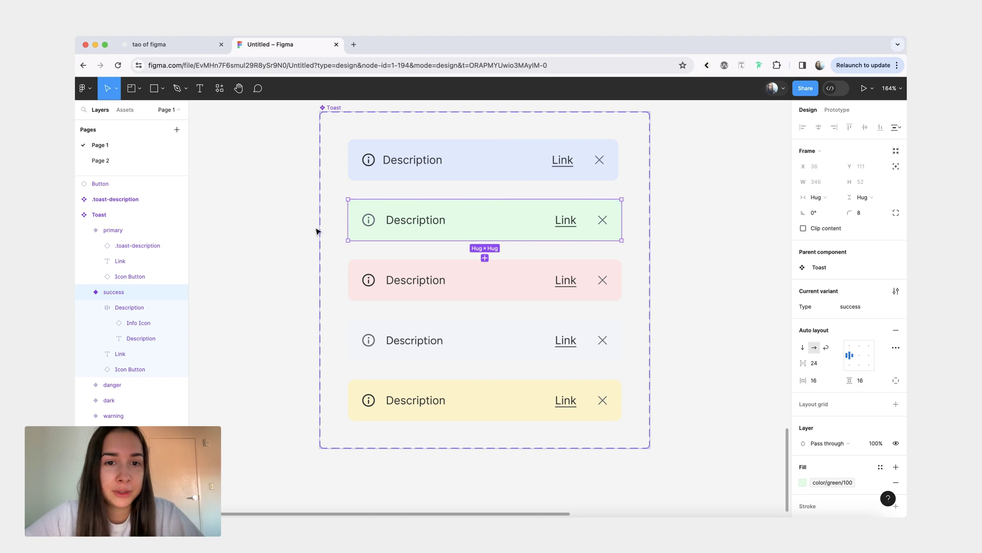
{"action": "double_click", "coordinate": [418, 227]}
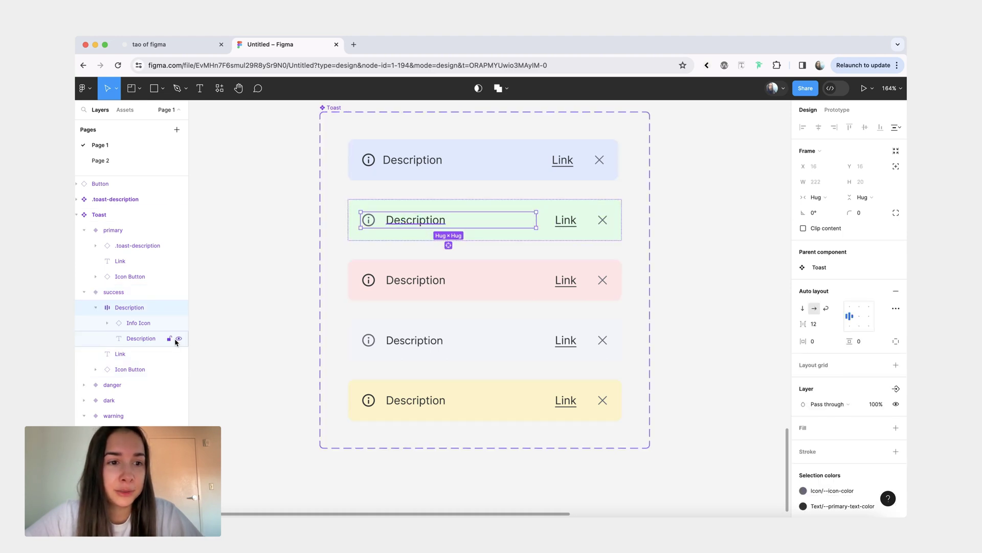
{"action": "left_click", "coordinate": [136, 359]}
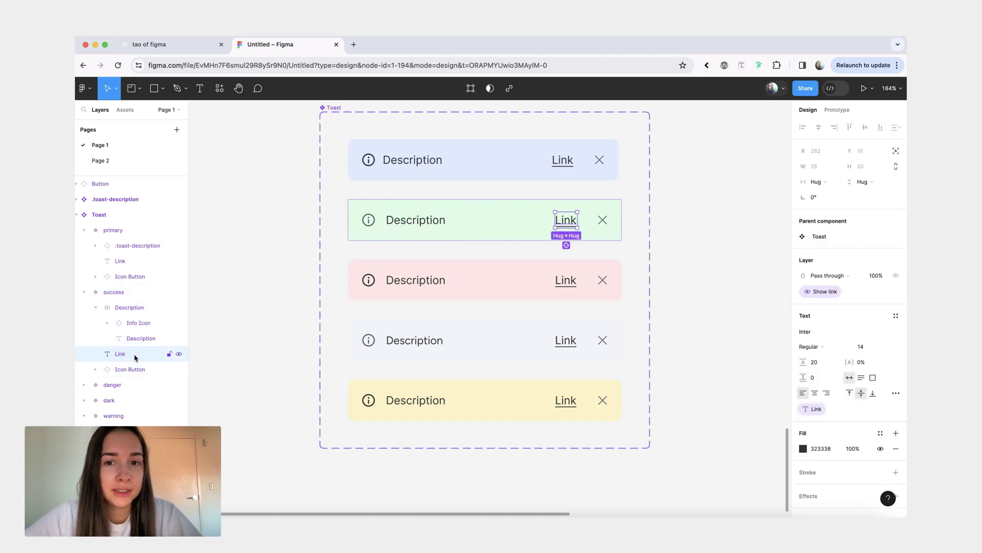
{"action": "left_click", "coordinate": [136, 374]}
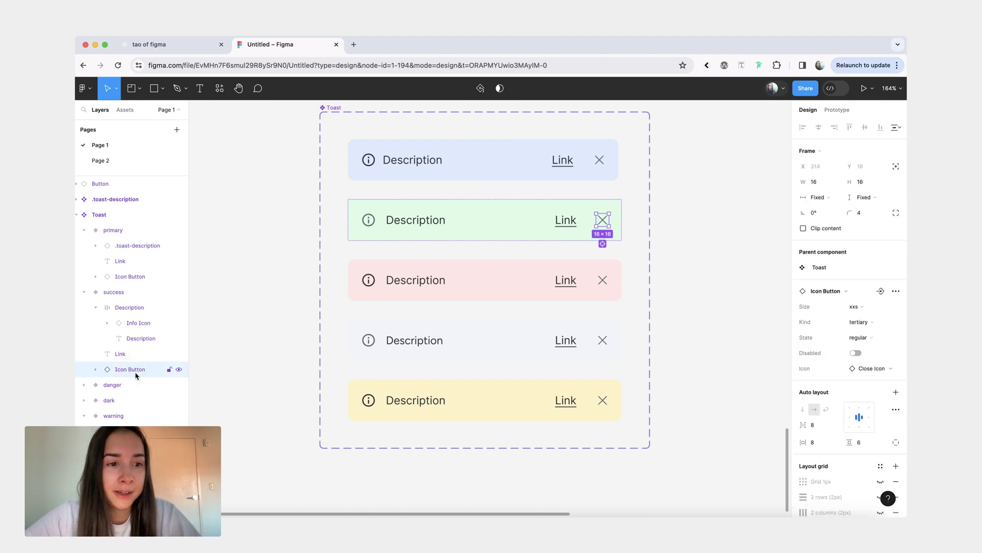
{"action": "left_click", "coordinate": [137, 312]}
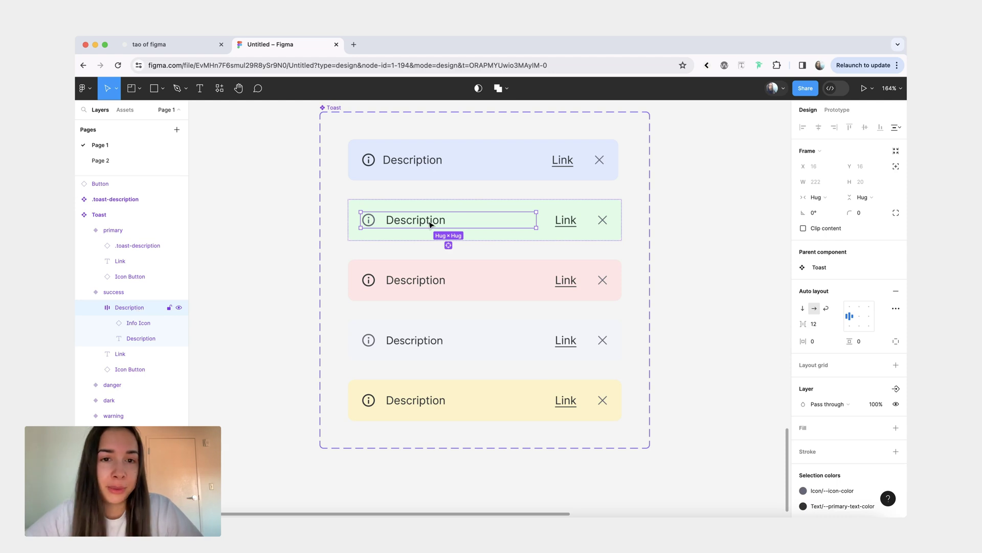
{"action": "key", "text": "super+alt+g"}
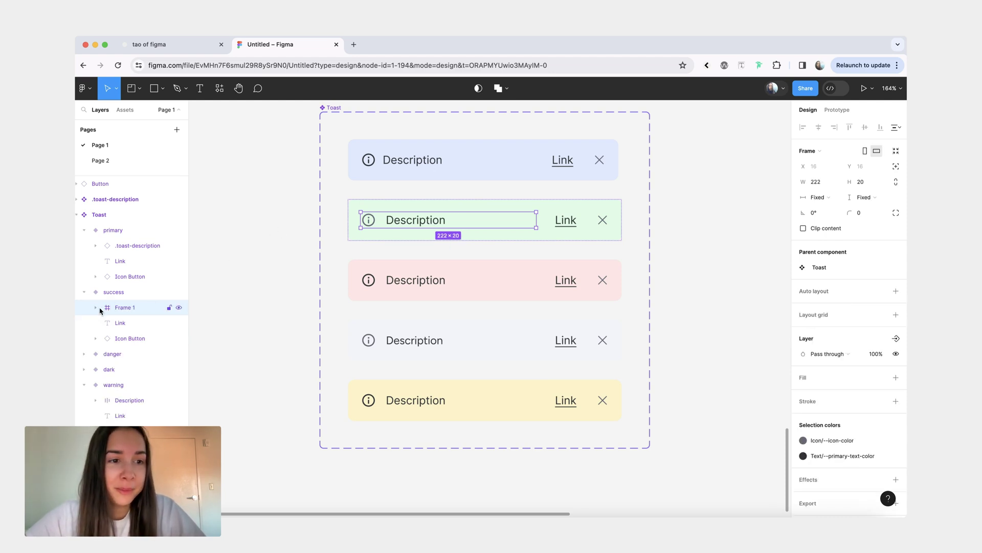
{"action": "left_click", "coordinate": [96, 308]}
{"action": "left_click", "coordinate": [136, 323]}
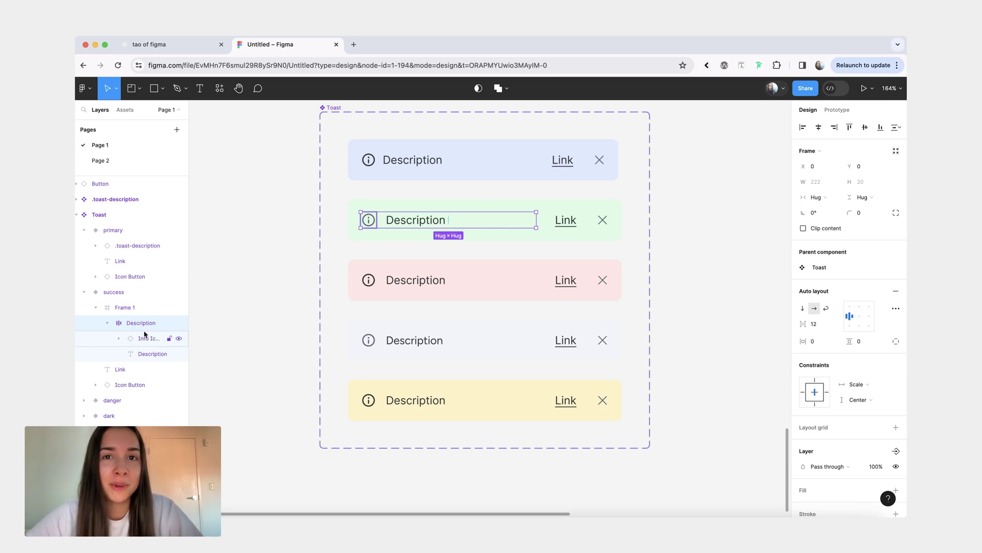
Wrap the success toast's Link text in a second frame, Frame 2
{"action": "left_click", "coordinate": [575, 219]}
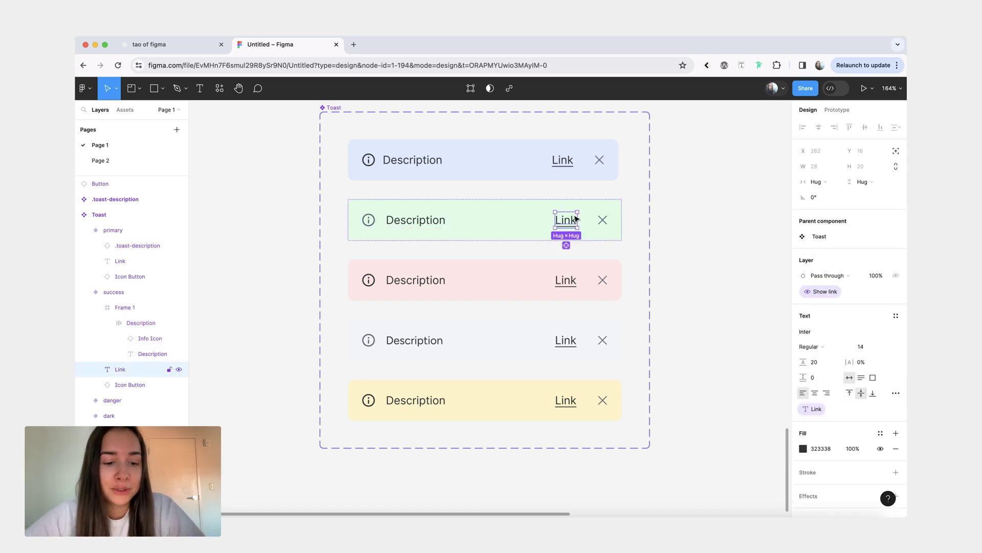
{"action": "key", "text": "super+alt+g"}
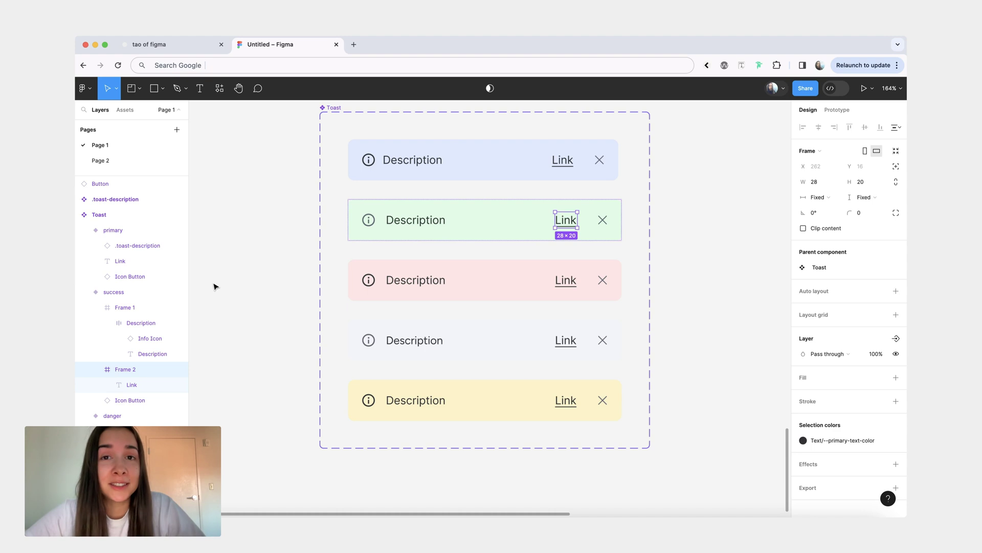
{"action": "left_click", "coordinate": [894, 314]}
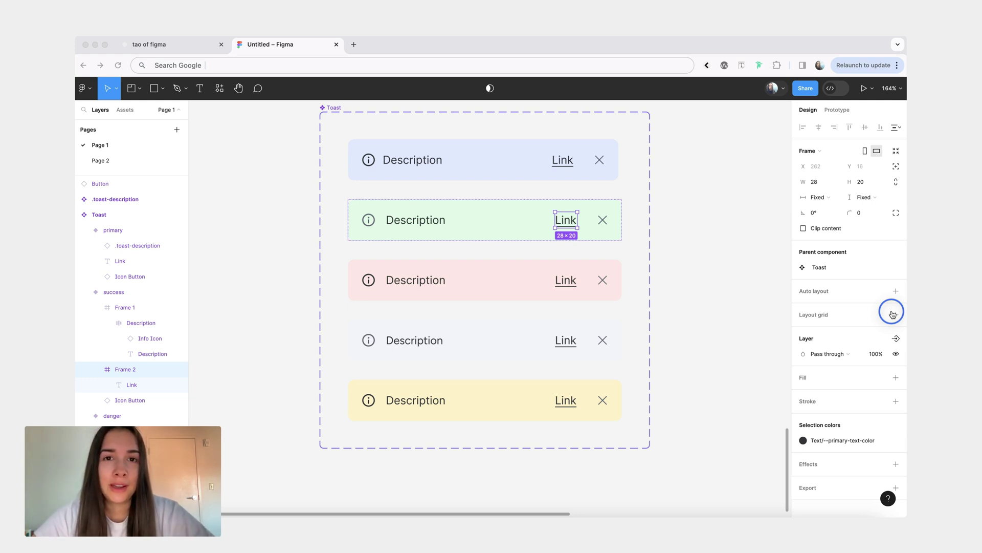
{"action": "key", "text": "ctrl+shift+Tab"}
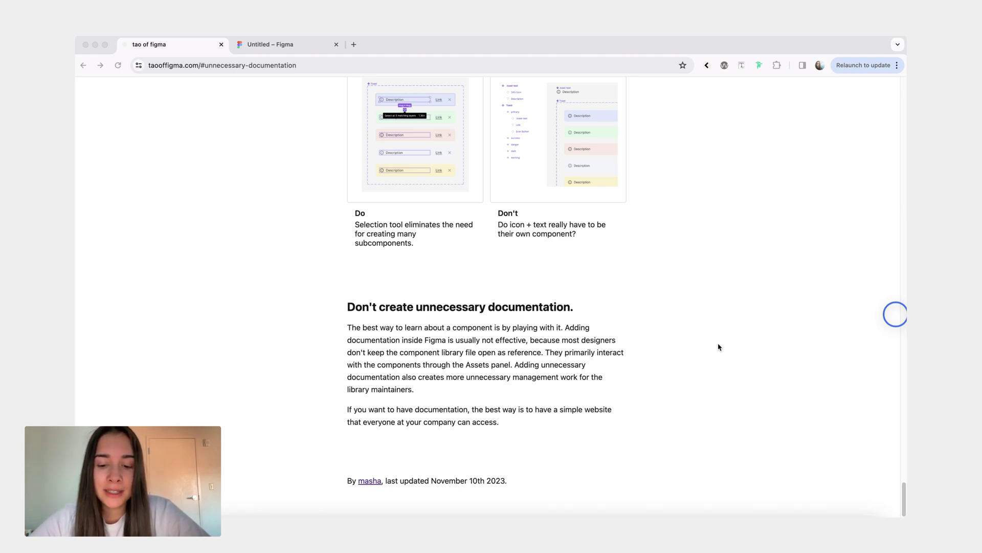
Back in Figma, add a Success text label beside the toasts and duplicate it
{"action": "left_click", "coordinate": [274, 45]}
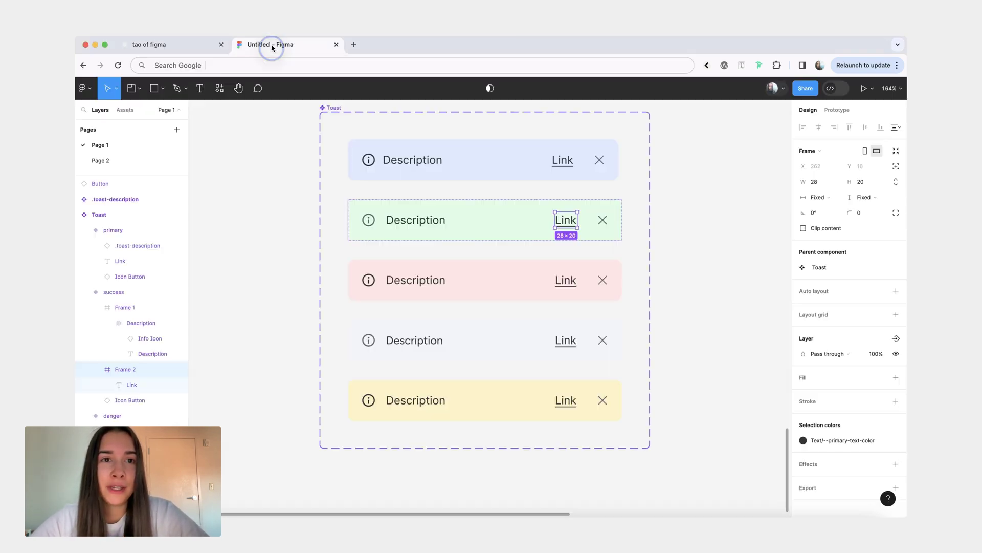
{"action": "scroll", "coordinate": [369, 195], "scroll_direction": "down", "scroll_amount": 5}
{"action": "left_click", "coordinate": [448, 188]}
{"action": "scroll", "coordinate": [449, 188], "scroll_direction": "up", "scroll_amount": 2}
{"action": "scroll", "coordinate": [599, 219], "scroll_direction": "down", "scroll_amount": 5}
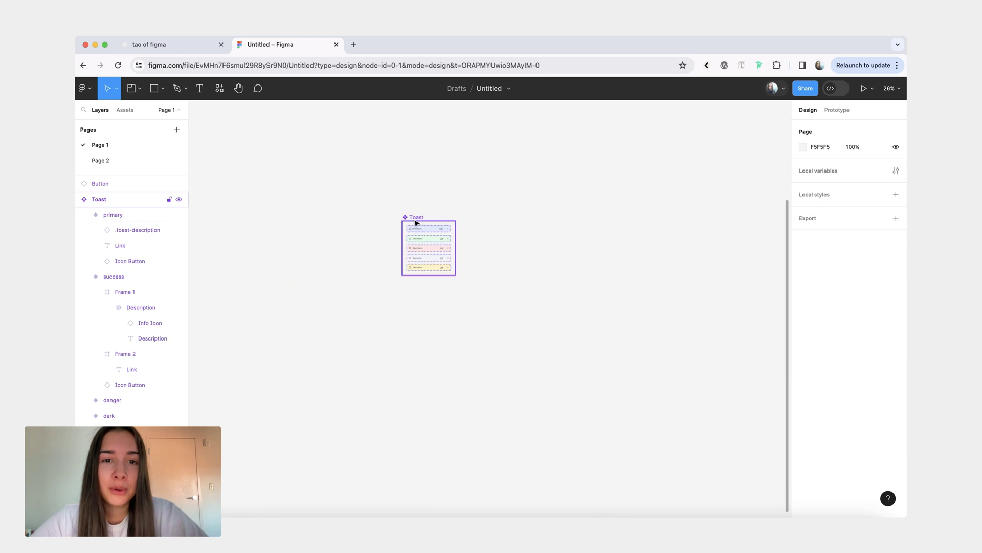
{"action": "scroll", "coordinate": [415, 220], "scroll_direction": "up", "scroll_amount": 5}
{"action": "key", "text": "t"}
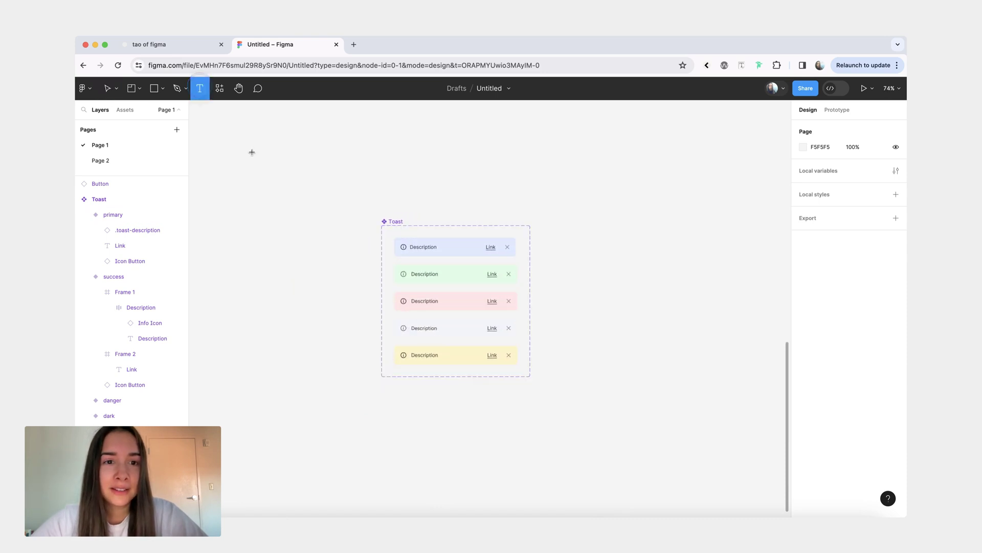
{"action": "left_click", "coordinate": [351, 245]}
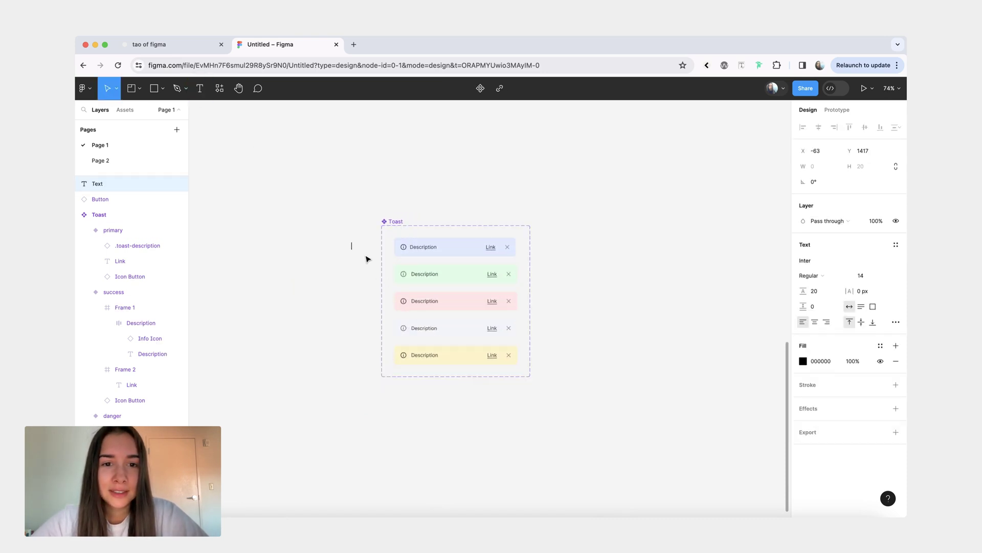
{"action": "type", "text": "Scu"}
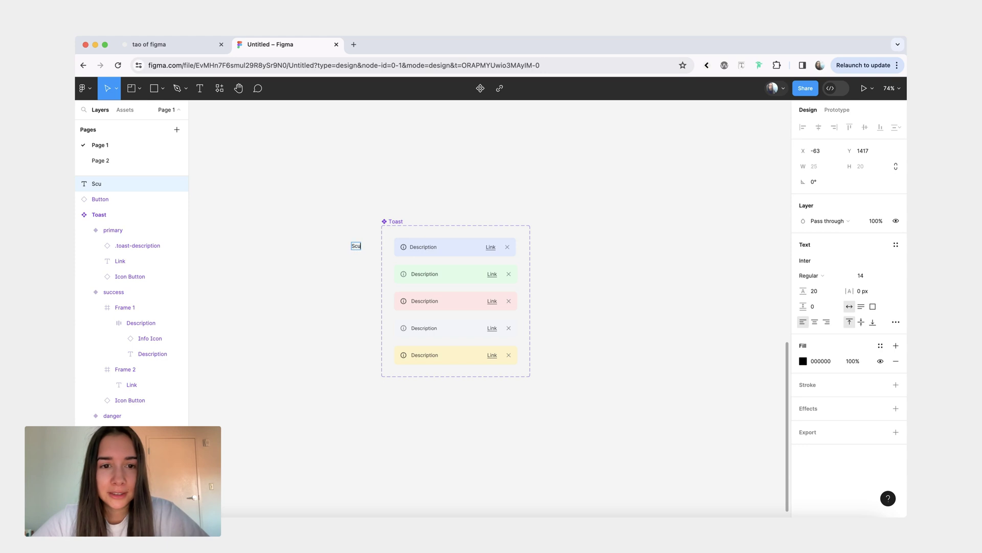
{"action": "type", "text": "cess"}
{"action": "left_click", "coordinate": [324, 283]}
{"action": "left_click", "coordinate": [361, 246]}
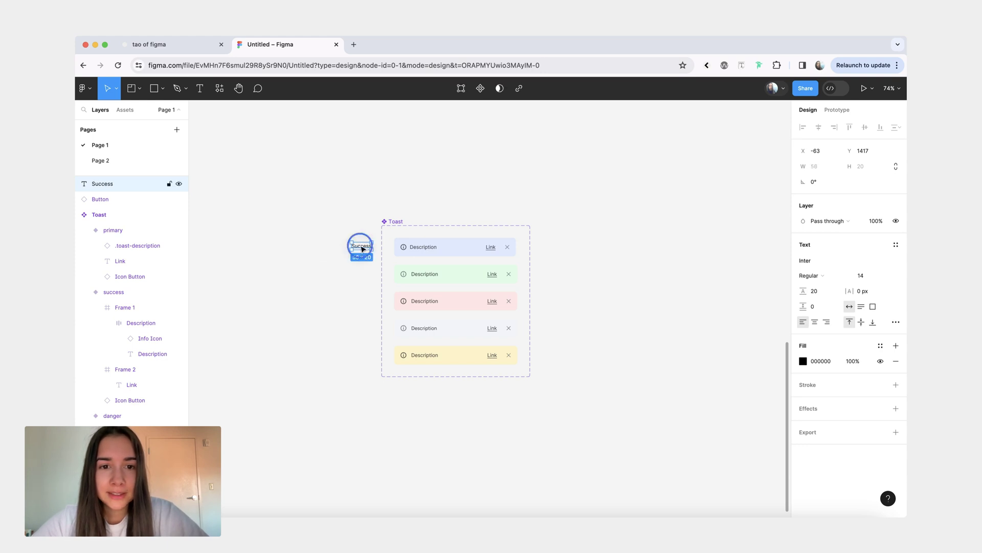
{"action": "left_click_drag", "start_coordinate": [361, 249], "coordinate": [358, 299]}
Change the two label copies to 'Info' and 'Error'
{"action": "double_click", "coordinate": [360, 250]}
{"action": "type", "text": "Info"}
{"action": "key", "text": "Escape"}
{"action": "double_click", "coordinate": [357, 300]}
{"action": "type", "text": "Error"}
{"action": "left_click", "coordinate": [365, 315]}
Marquee-select the Info, Success and Error labels and delete them
{"action": "scroll", "coordinate": [365, 315], "scroll_direction": "down", "scroll_amount": 1}
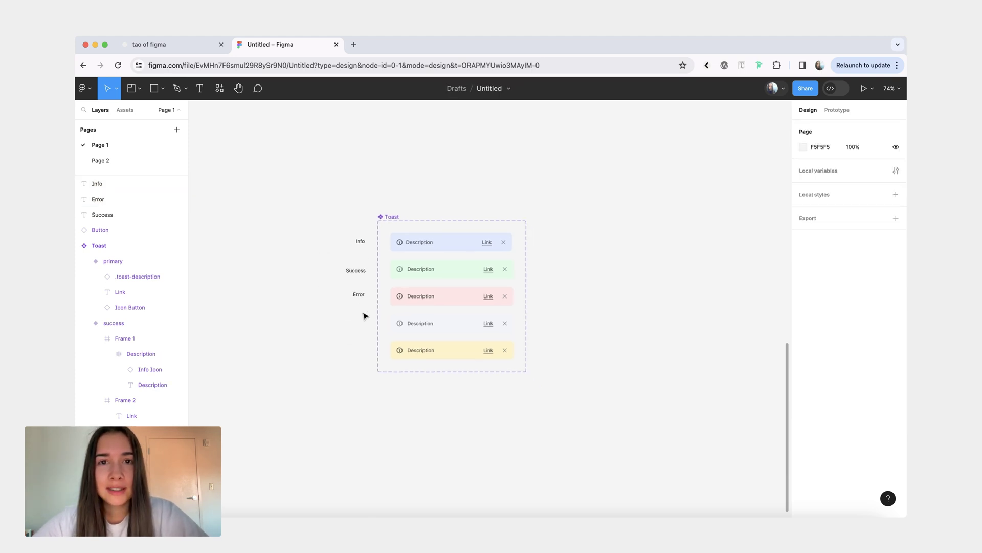
{"action": "scroll", "coordinate": [366, 316], "scroll_direction": "down", "scroll_amount": 1}
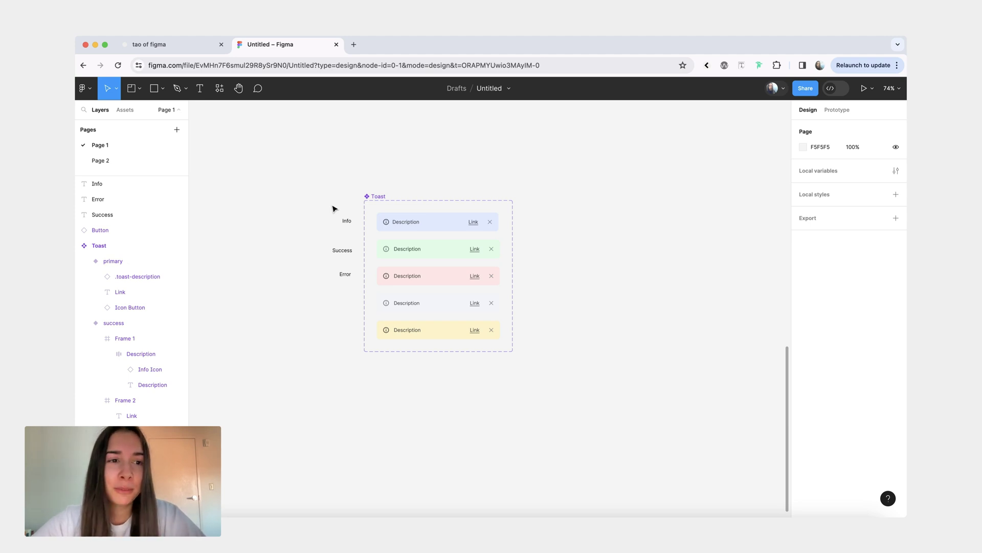
{"action": "left_click_drag", "start_coordinate": [300, 194], "coordinate": [354, 311]}
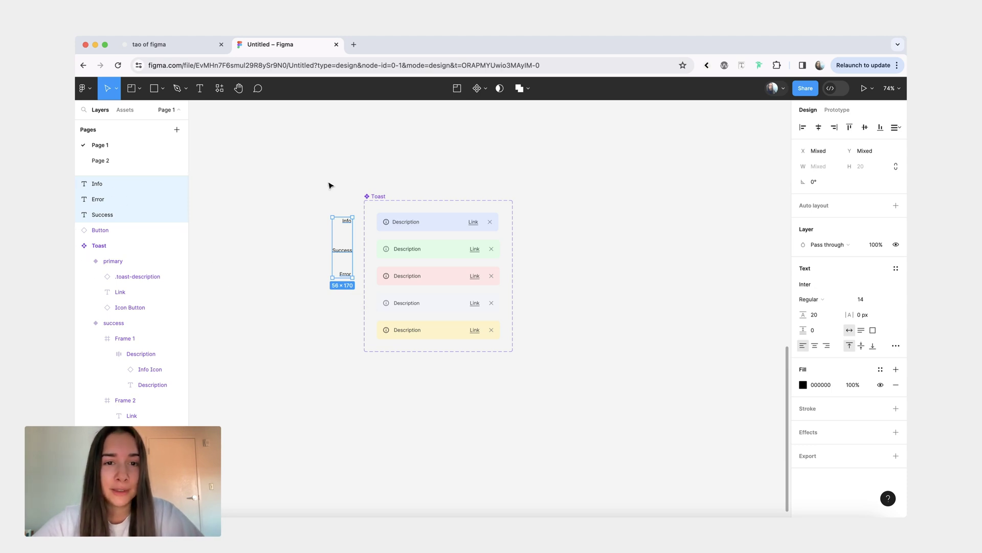
{"action": "key", "text": "Delete"}
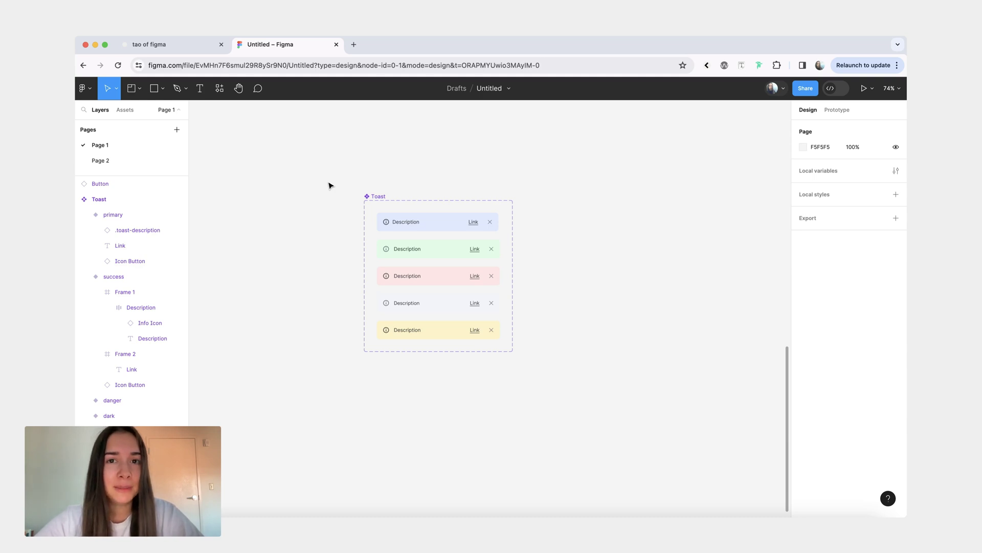
Zoom out and show the Toast component in the file's Assets panel
{"action": "scroll", "coordinate": [557, 188], "scroll_direction": "down", "scroll_amount": 5}
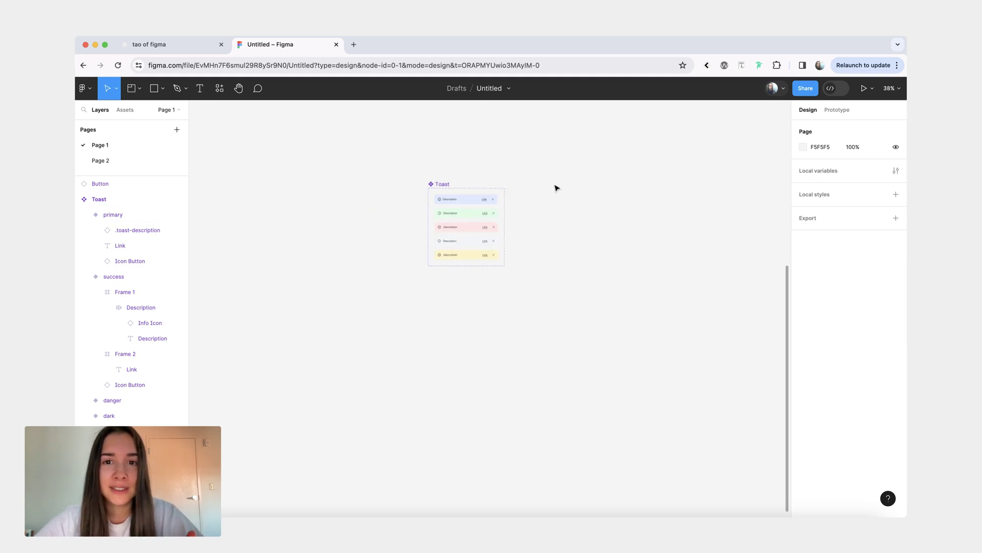
{"action": "scroll", "coordinate": [557, 188], "scroll_direction": "right", "scroll_amount": 3}
{"action": "scroll", "coordinate": [557, 187], "scroll_direction": "up", "scroll_amount": 1}
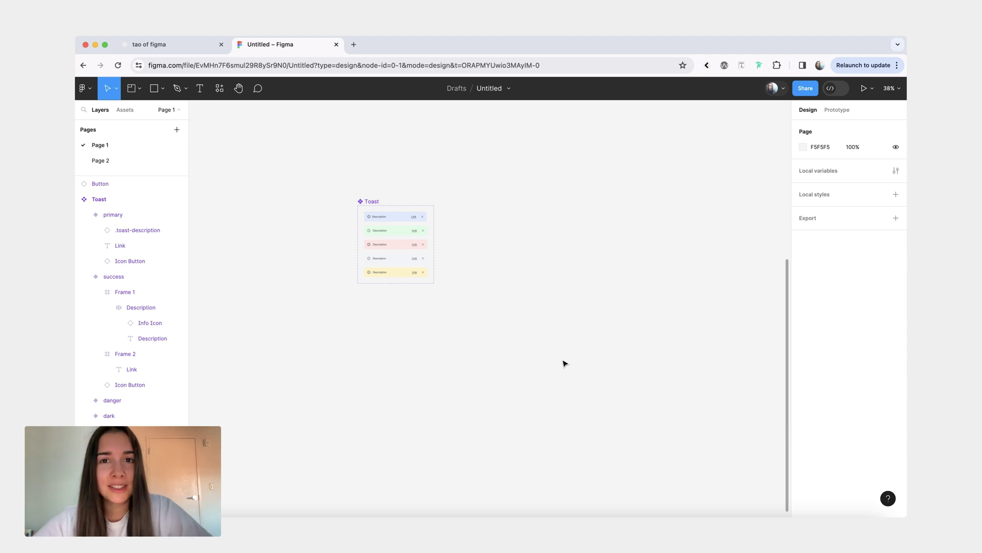
{"action": "key", "text": "alt+2"}
{"action": "left_click", "coordinate": [163, 175]}
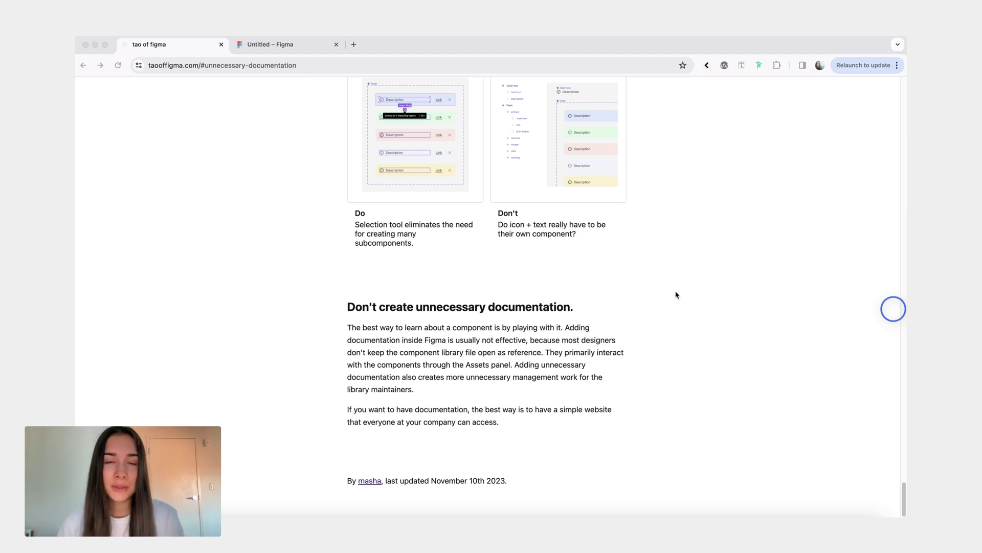
Jump back to the top of the Tao of Figma tips list
{"action": "key", "text": "super+Up"}
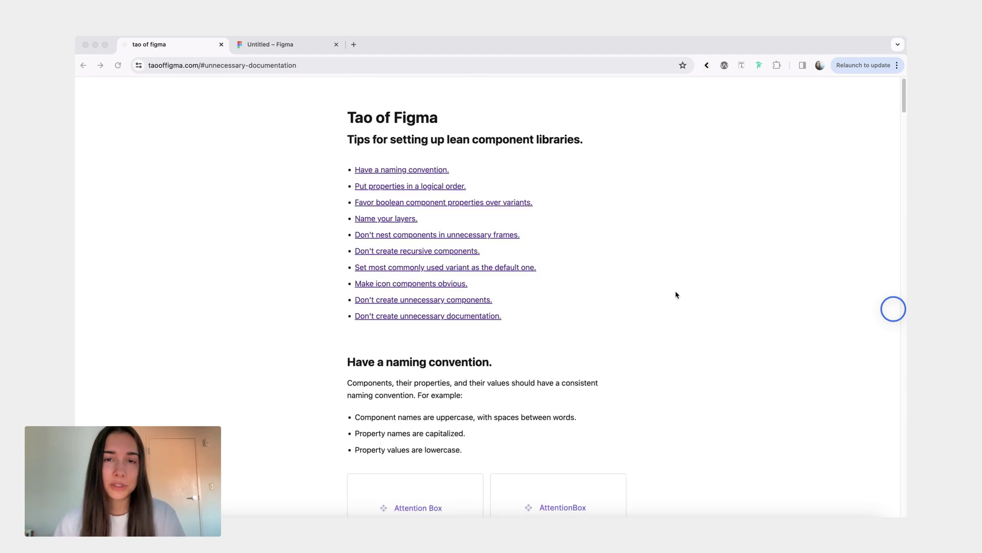